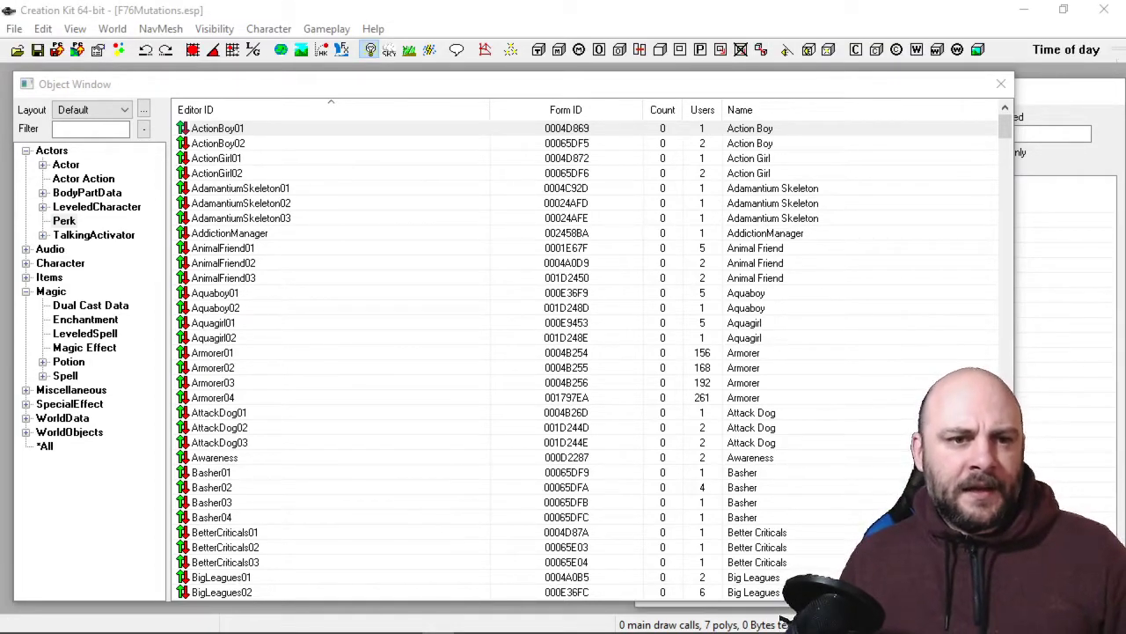
Create a new perk with the ID COOTS_AdrenalReaction and the name Adrenal Reaction Mutation
right_click(458, 263)
left_click(489, 273)
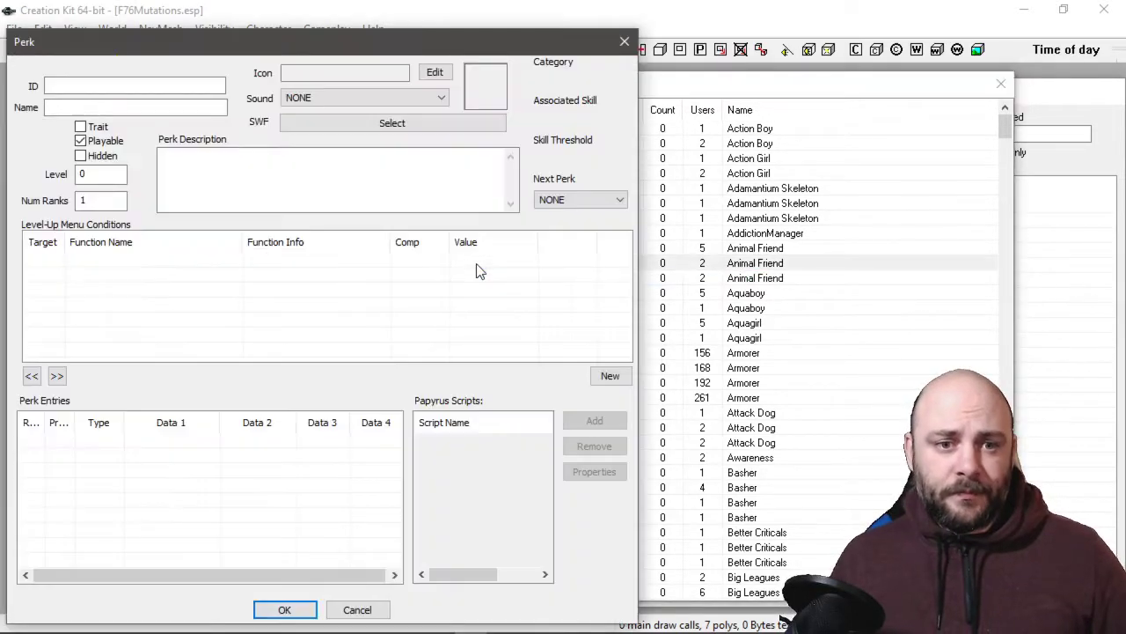
left_click_drag(262, 48, 448, 54)
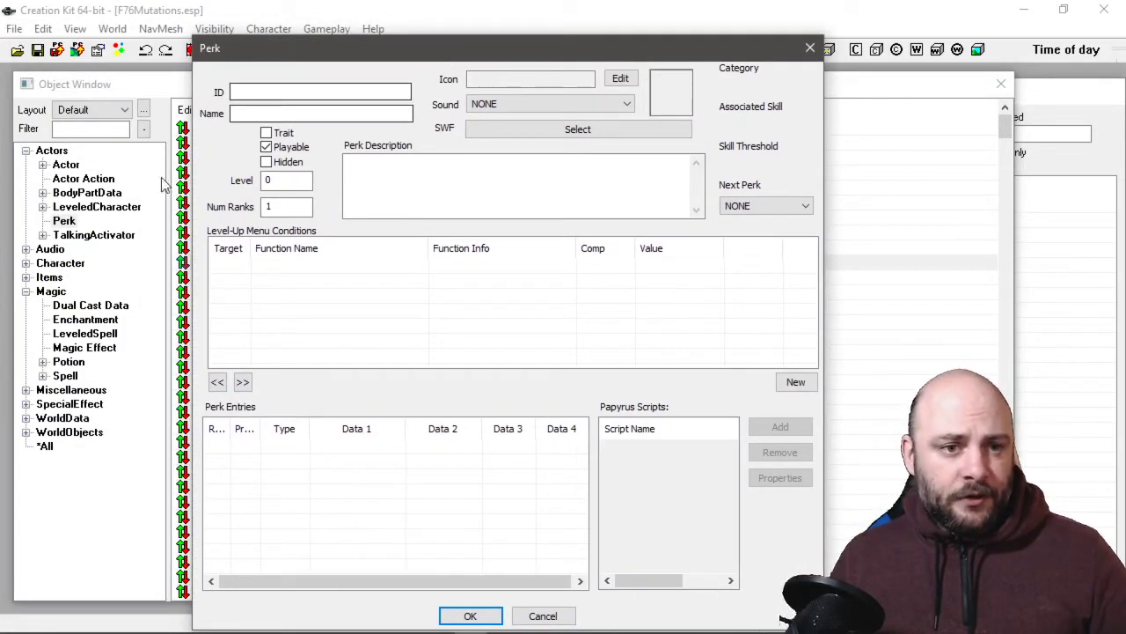
left_click(245, 93)
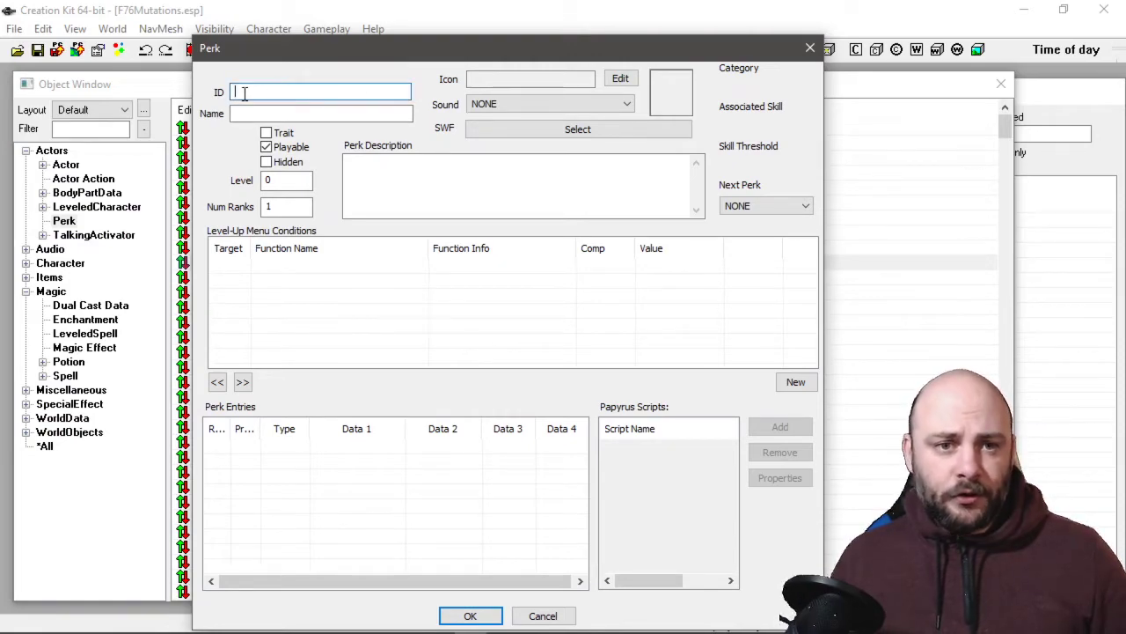
type("COOTS_AdrenalReaction")
key("Tab")
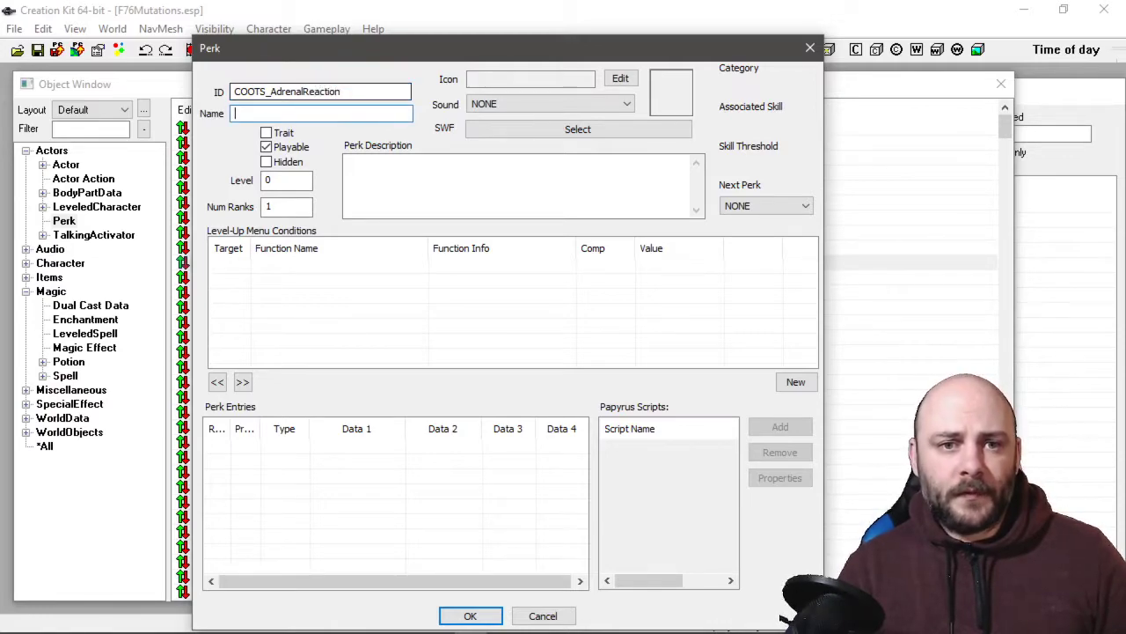
type("Adrenal Reaction Mutation")
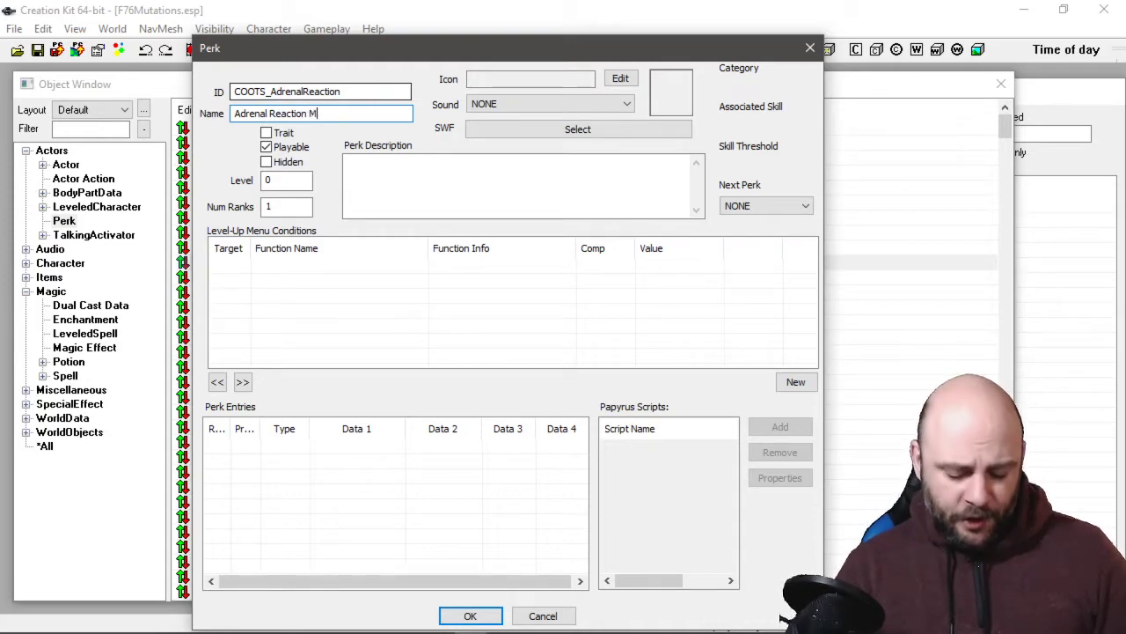
key("Tab")
key("Tab")
key("Tab")
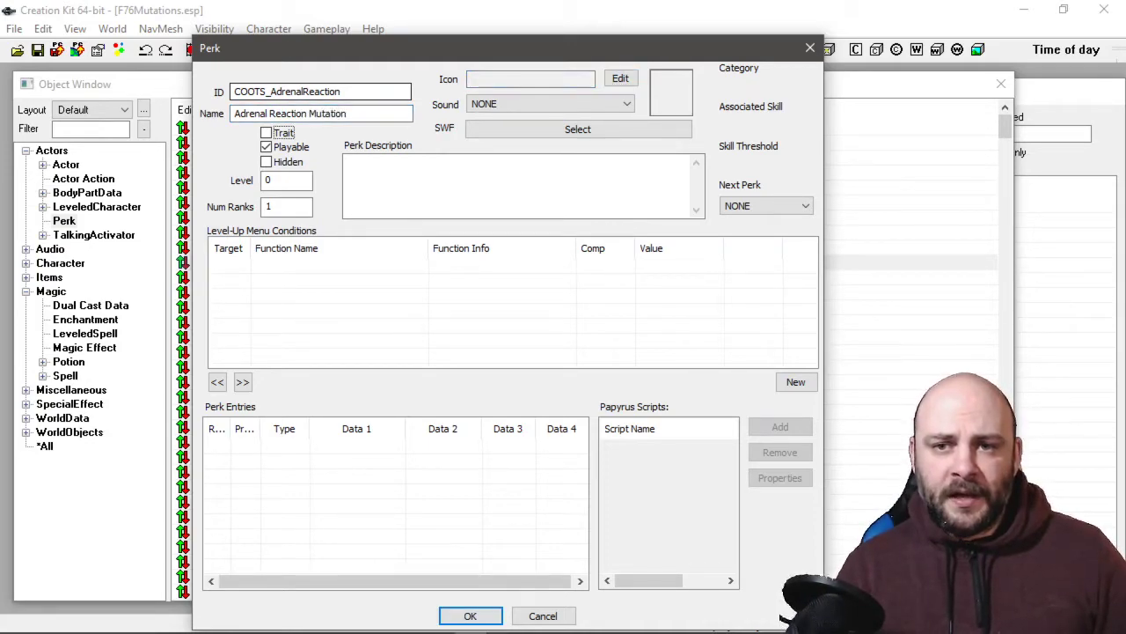
Enter the perk description "Increased weapon damage and health regeneration when your health is low at the cost of 50 maximum Hit Point."
left_click(410, 191)
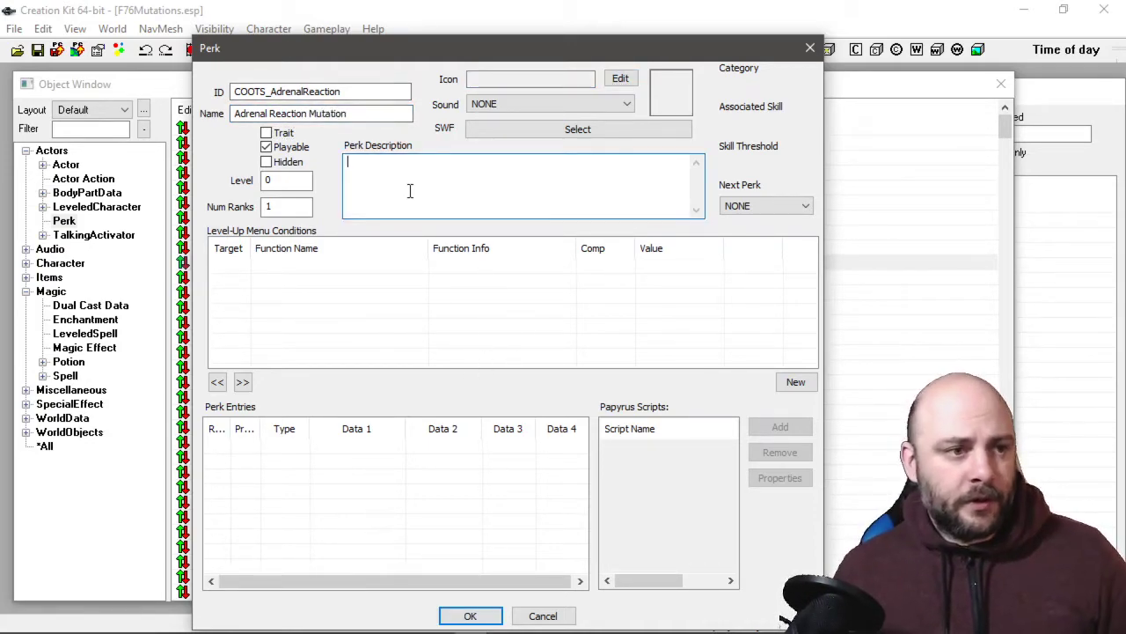
type("Increased we")
type("apon damage and ")
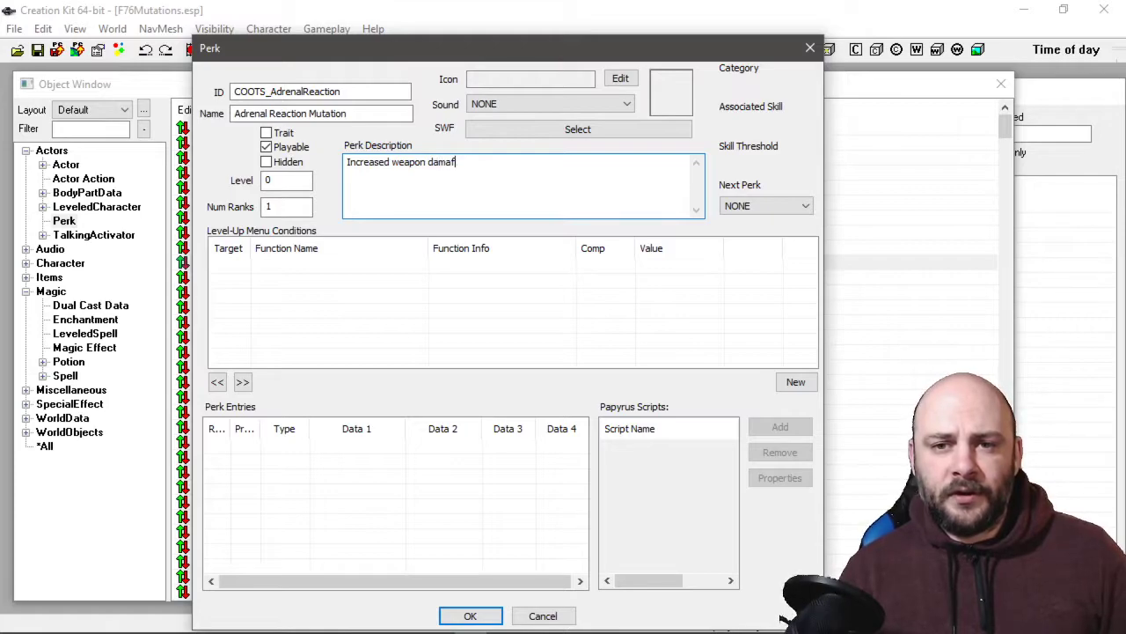
type("health")
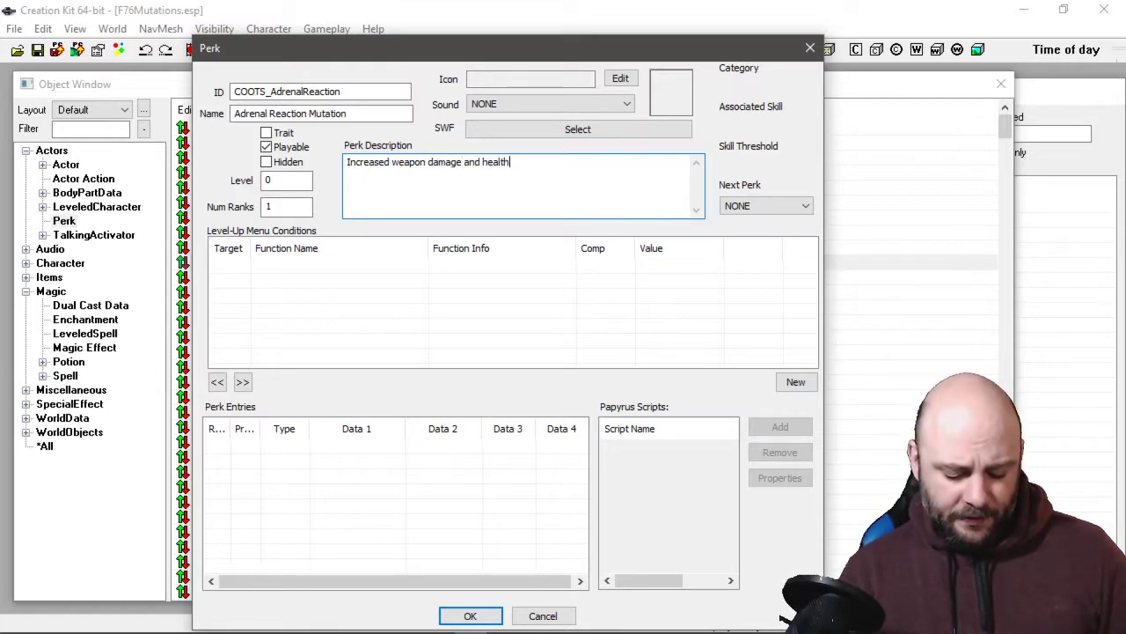
type(" regeneration ")
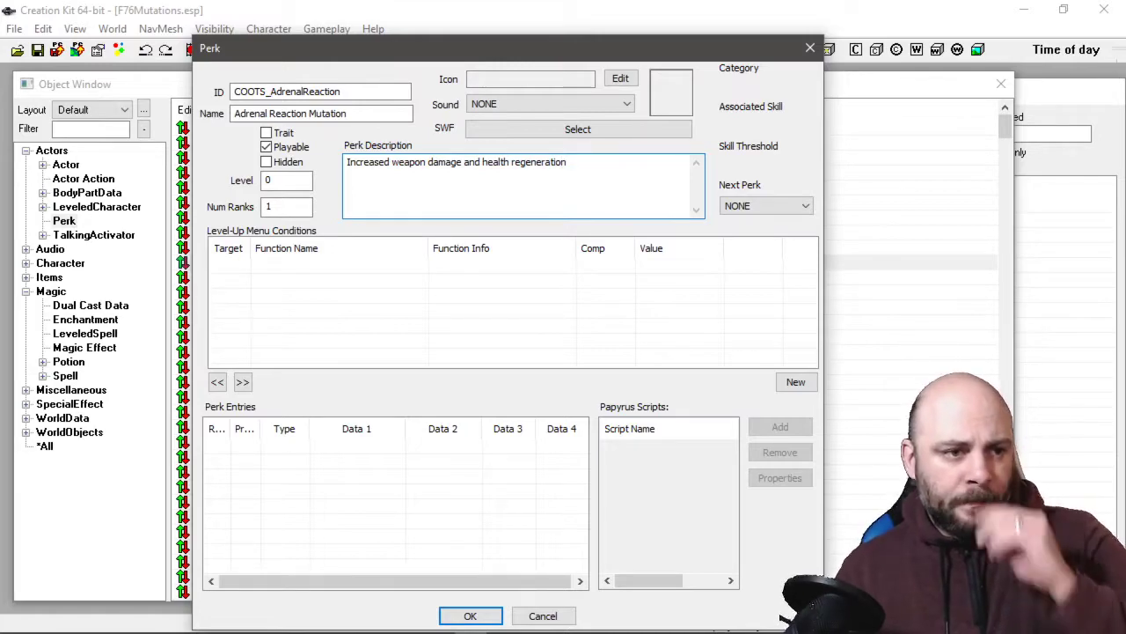
type("when your health is low")
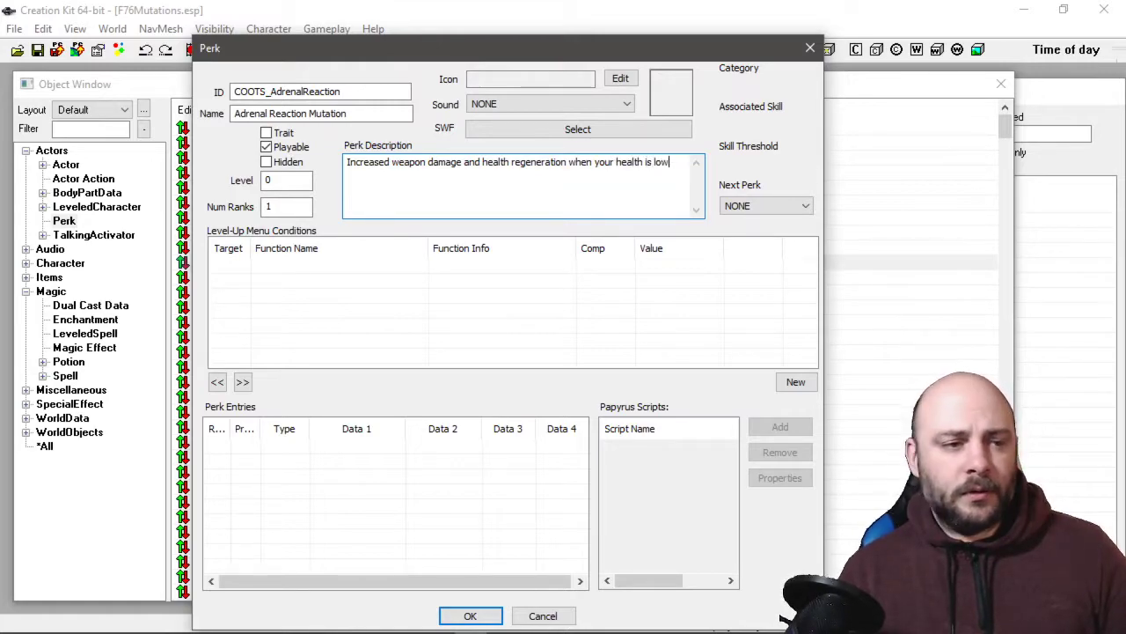
type(" at the ")
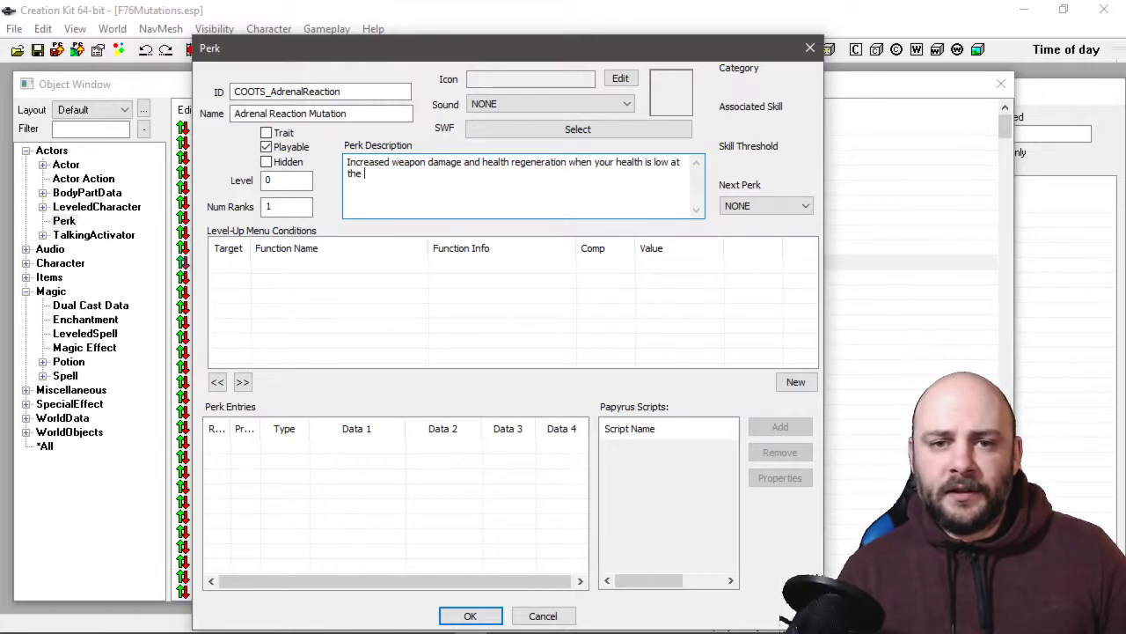
type("cost of 50 maximum Hit Point.")
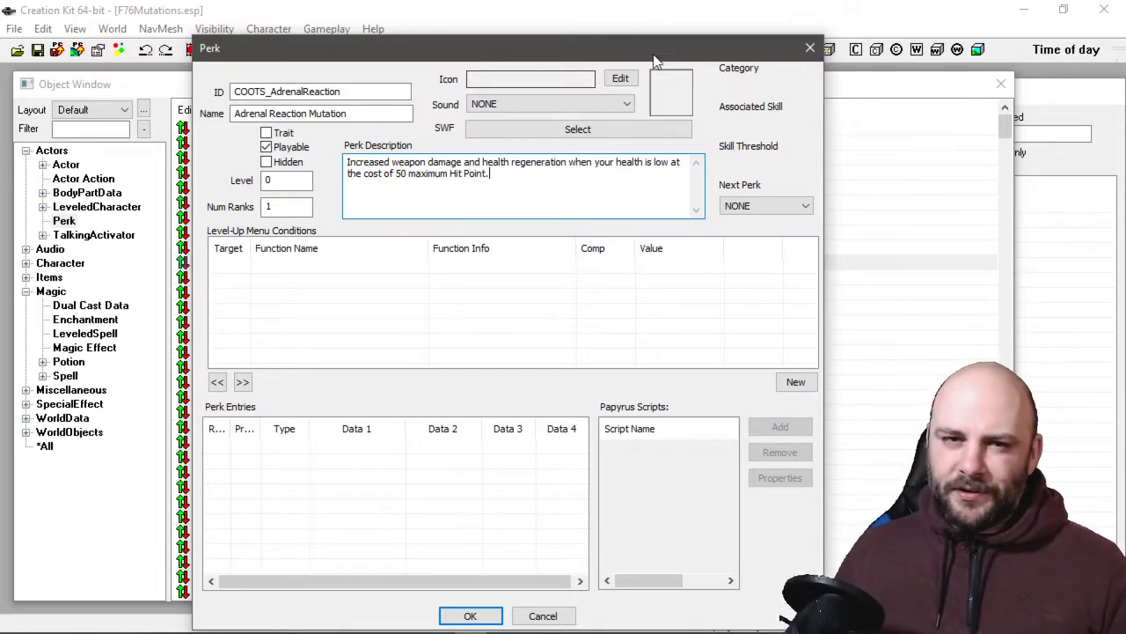
left_click_drag(505, 55, 507, 40)
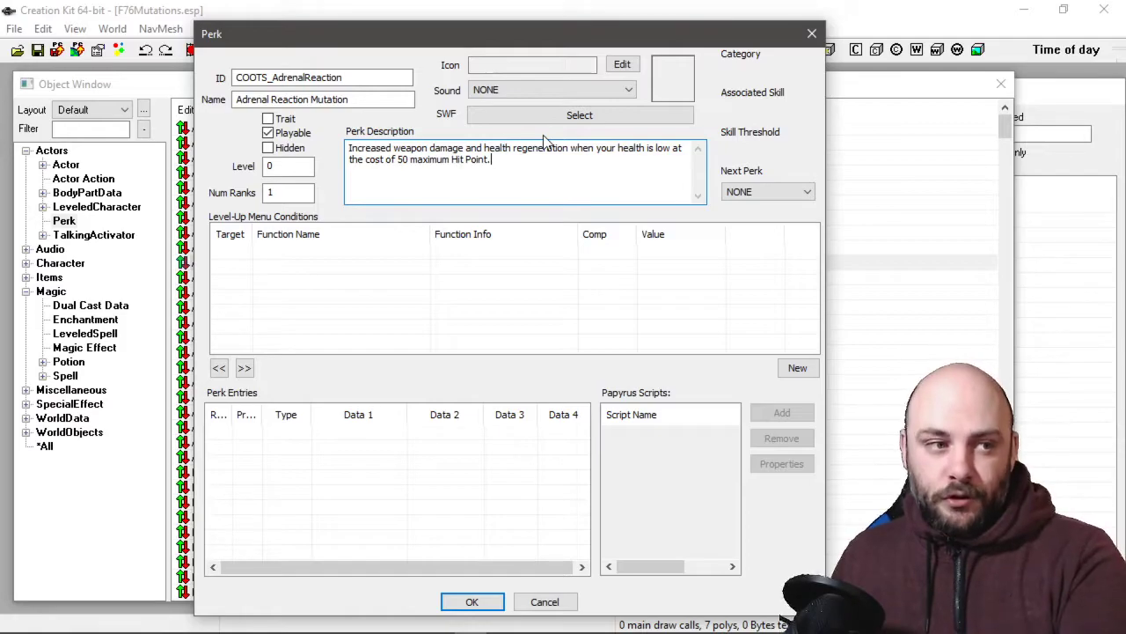
double_click(412, 150)
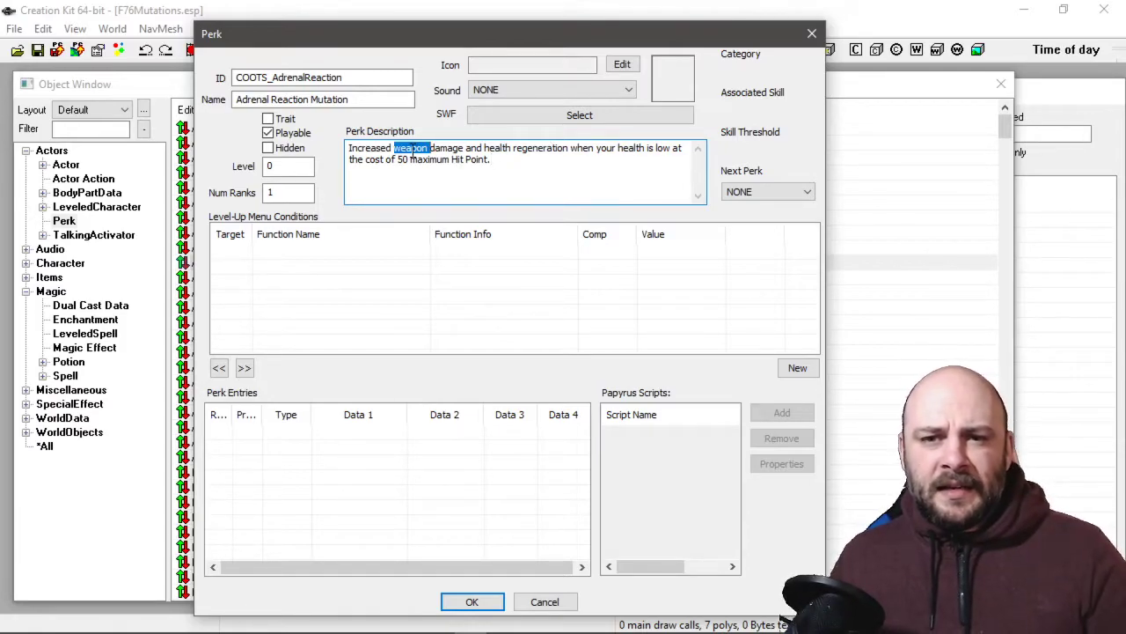
double_click(637, 149)
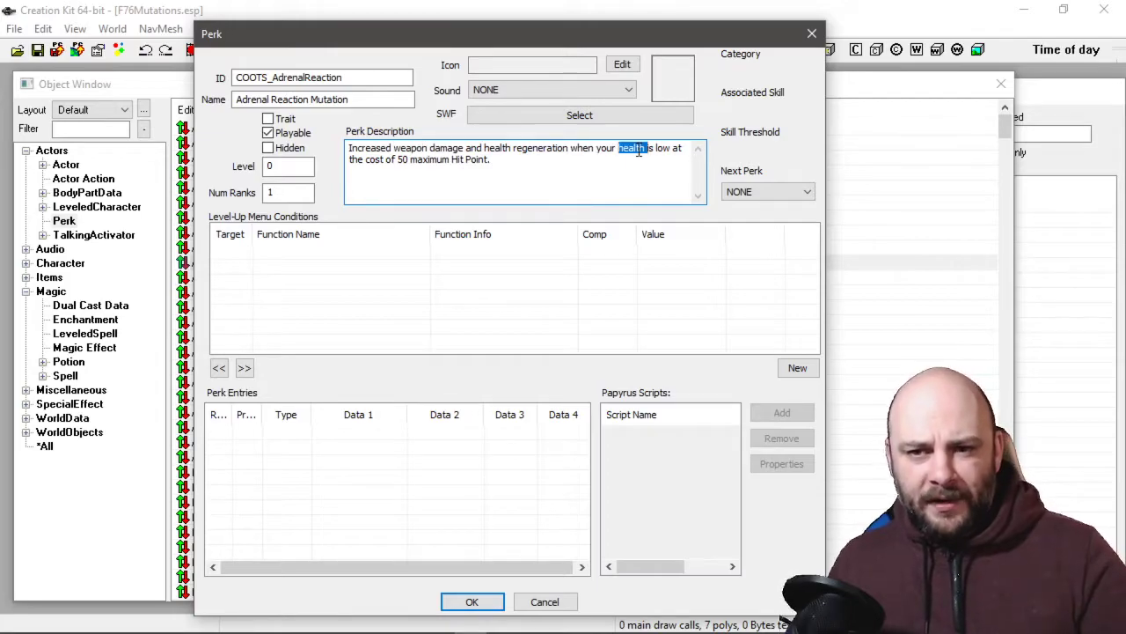
double_click(498, 147)
double_click(667, 149)
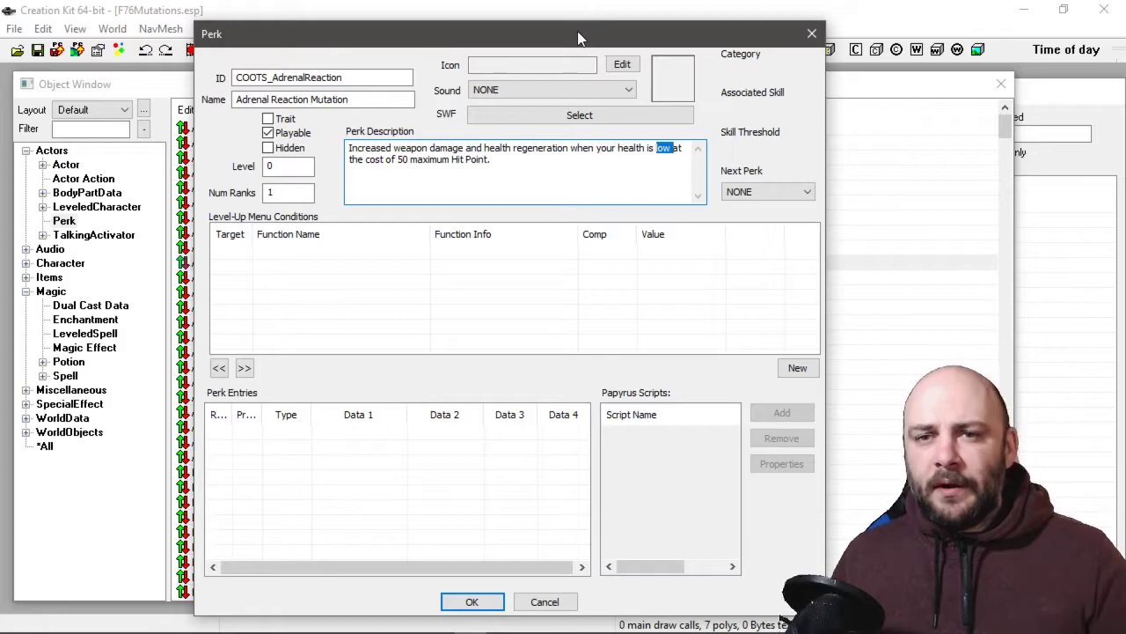
Filter the perk list by "nerdrage" and open the NerdRage01 perk
left_click_drag(561, 33, 838, 19)
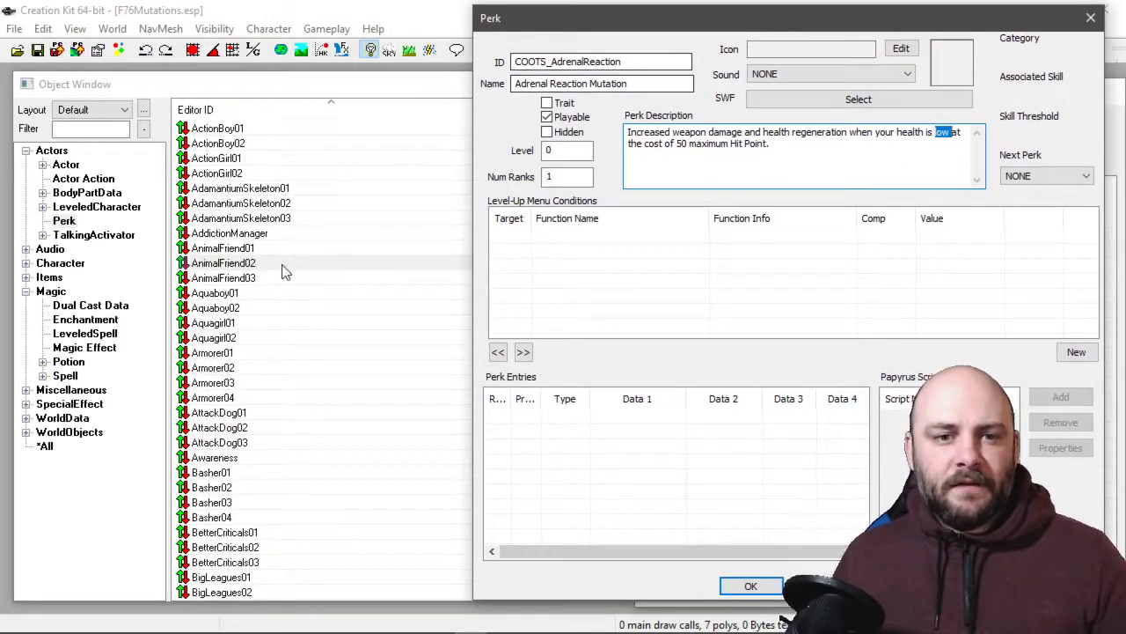
scroll(281, 402, "down", 1)
scroll(281, 402, "down", 2)
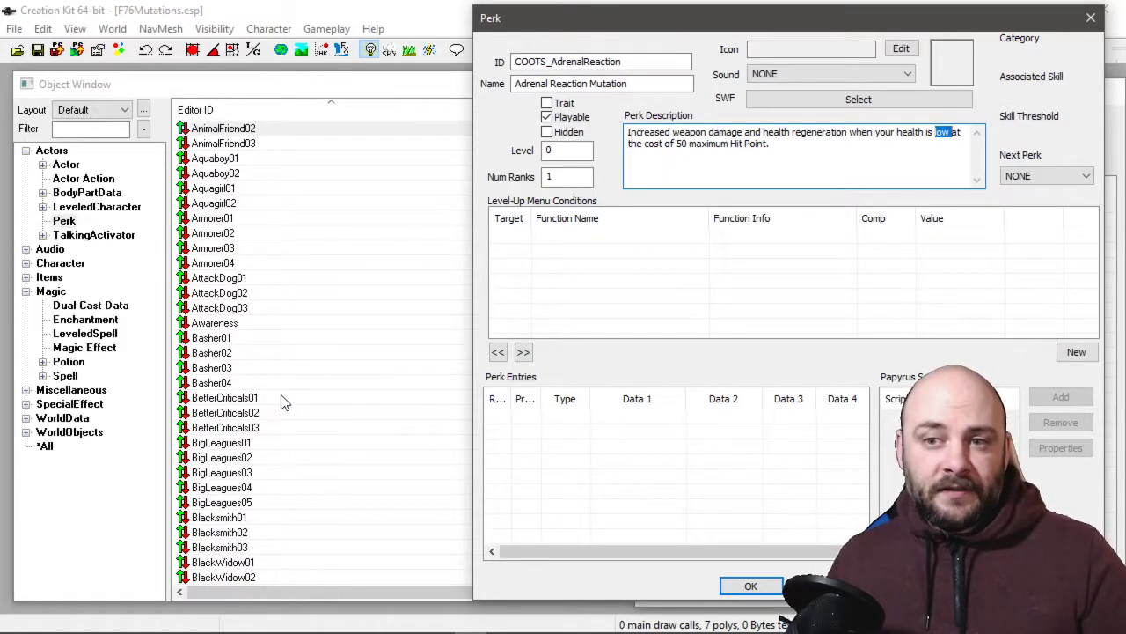
scroll(287, 374, "down", 7)
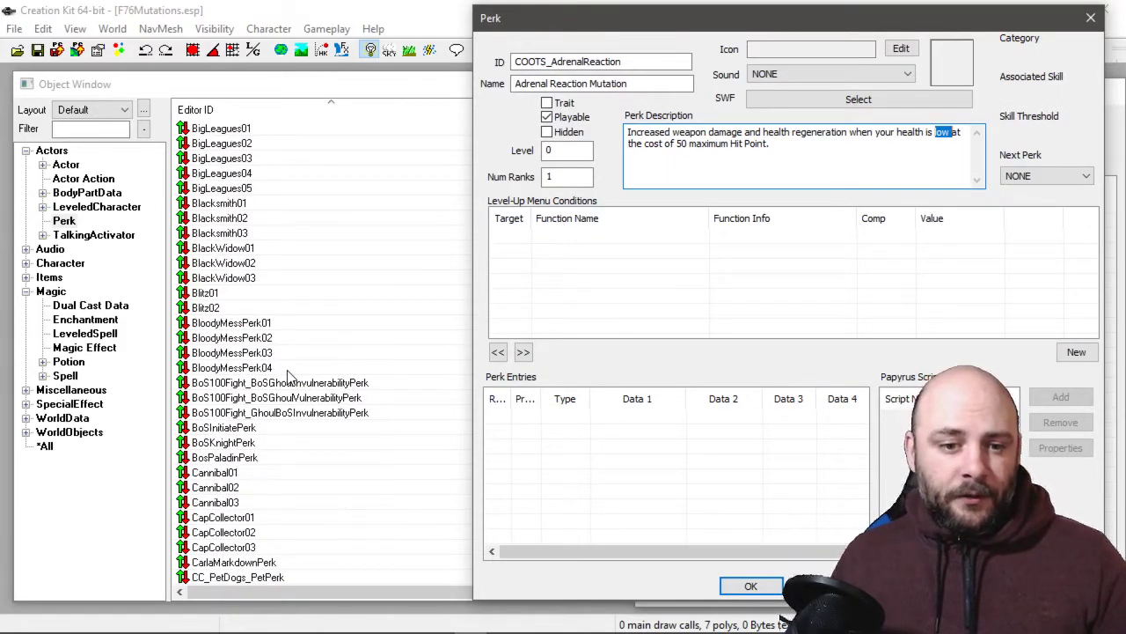
scroll(287, 374, "down", 2)
left_click(64, 128)
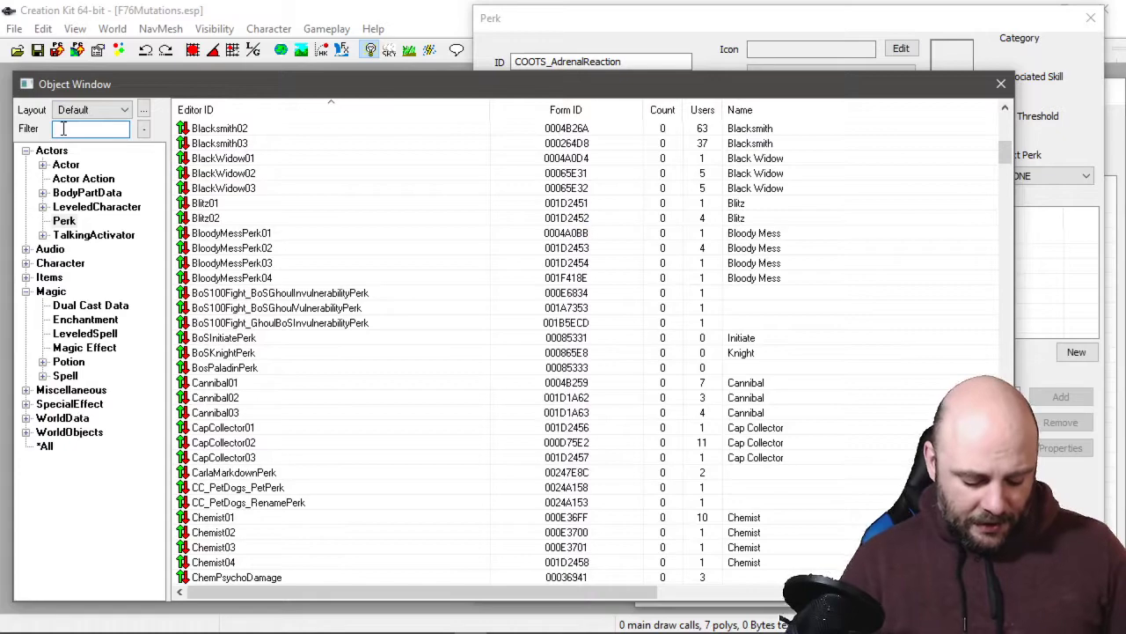
type("nerdrage")
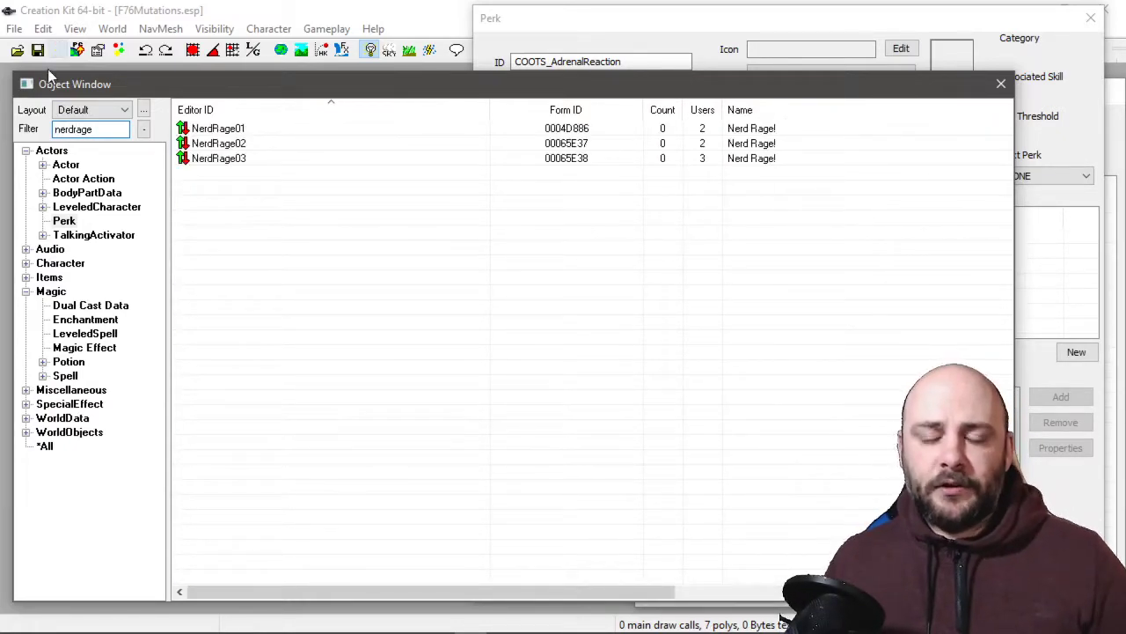
left_click(209, 132)
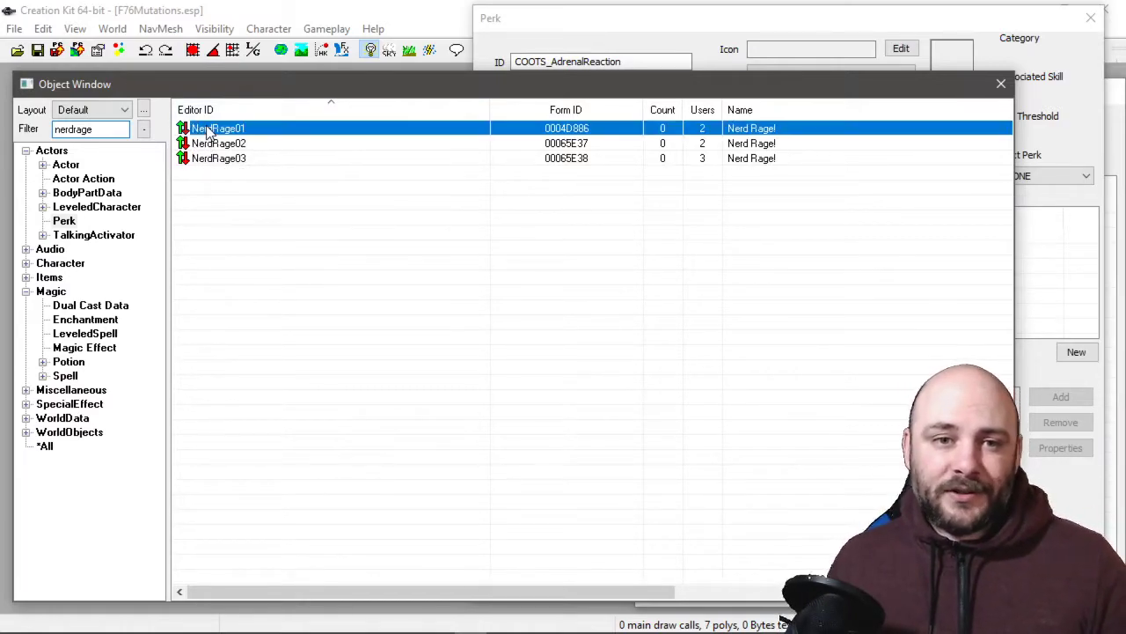
double_click(208, 128)
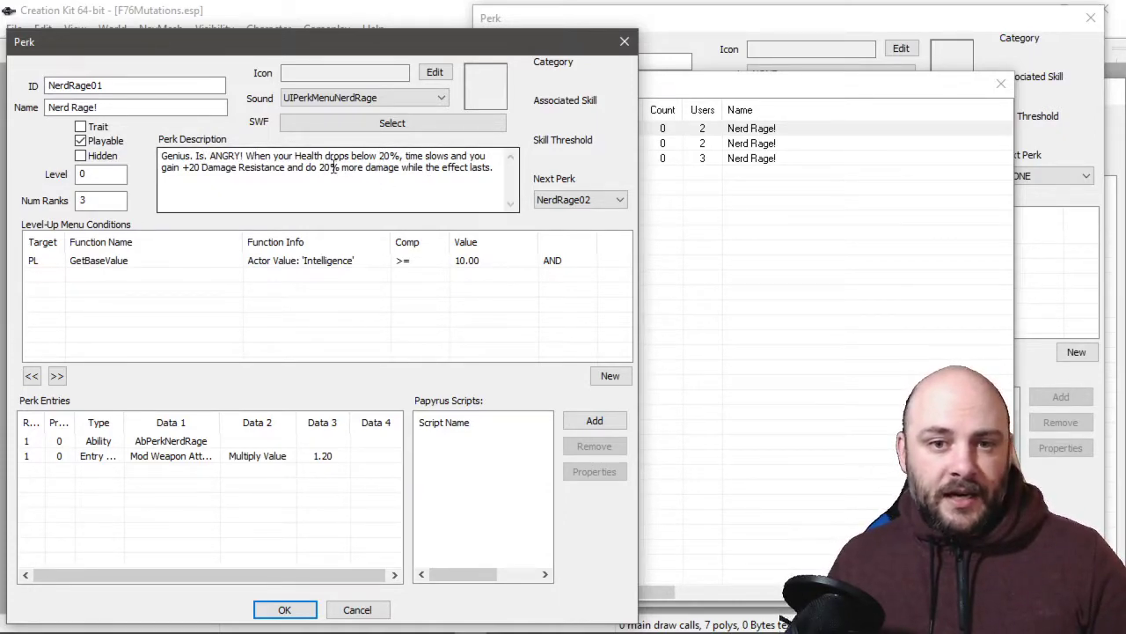
Copy the GetHealthPercentage condition from NerdRage01's Mod Weapon Attack Damage entry, leaving that entry and perk without saving
left_click(176, 460)
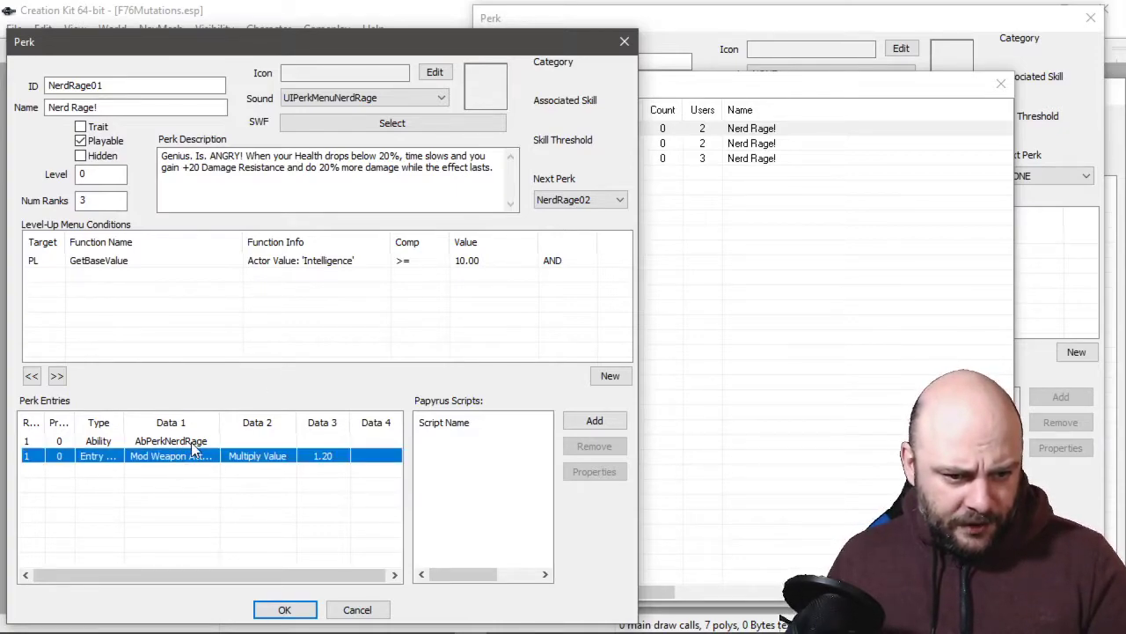
double_click(215, 424)
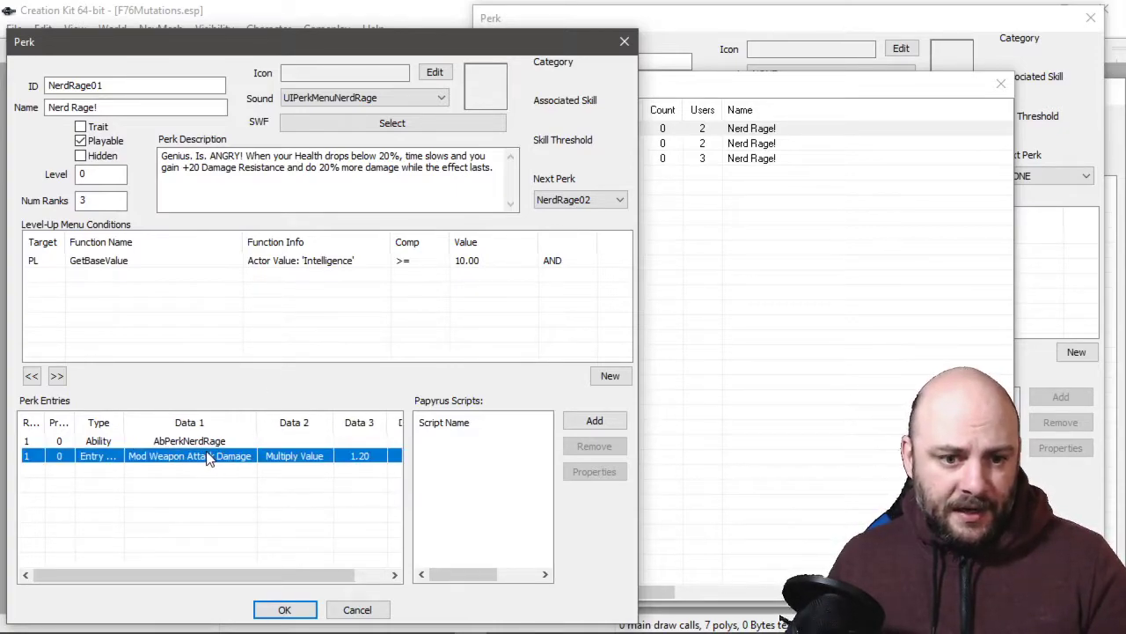
left_click(209, 443)
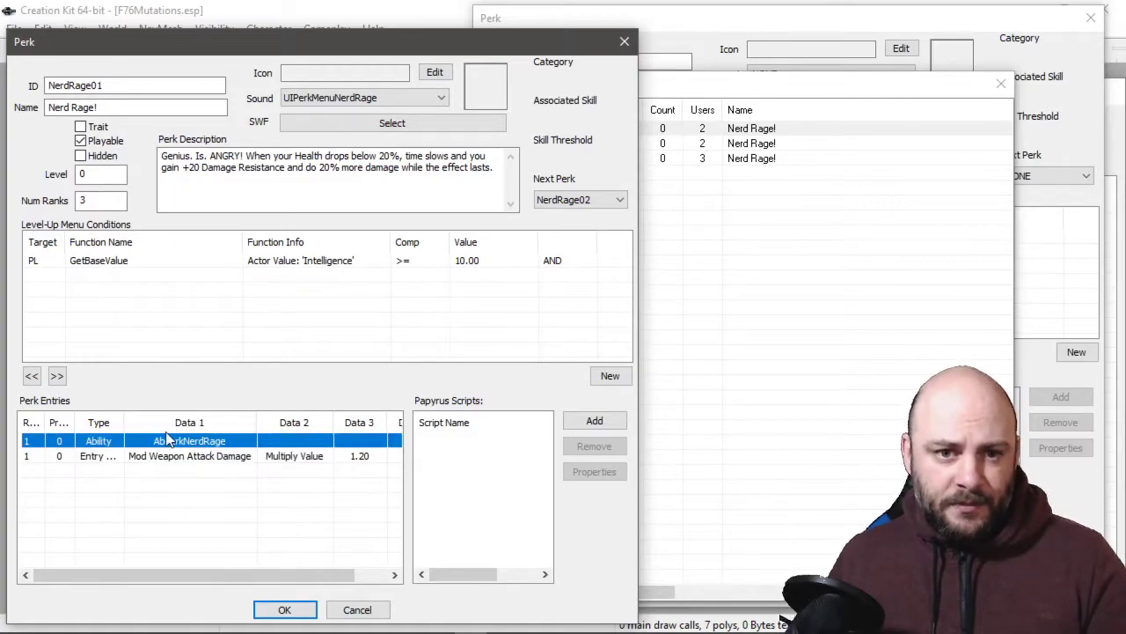
left_click(181, 456)
double_click(181, 456)
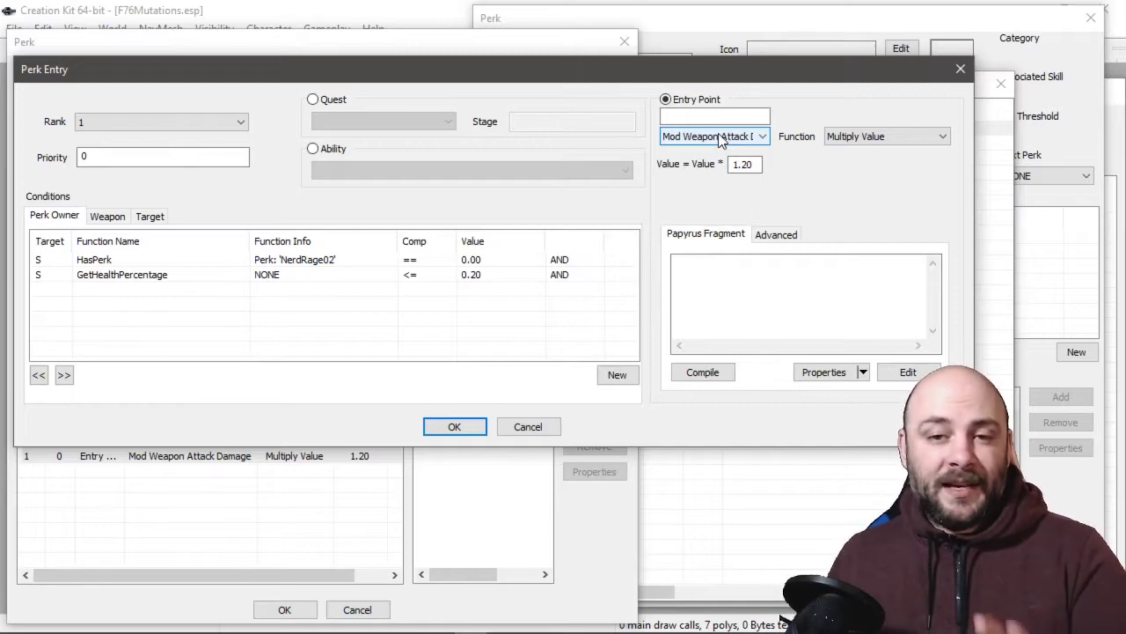
left_click(167, 278)
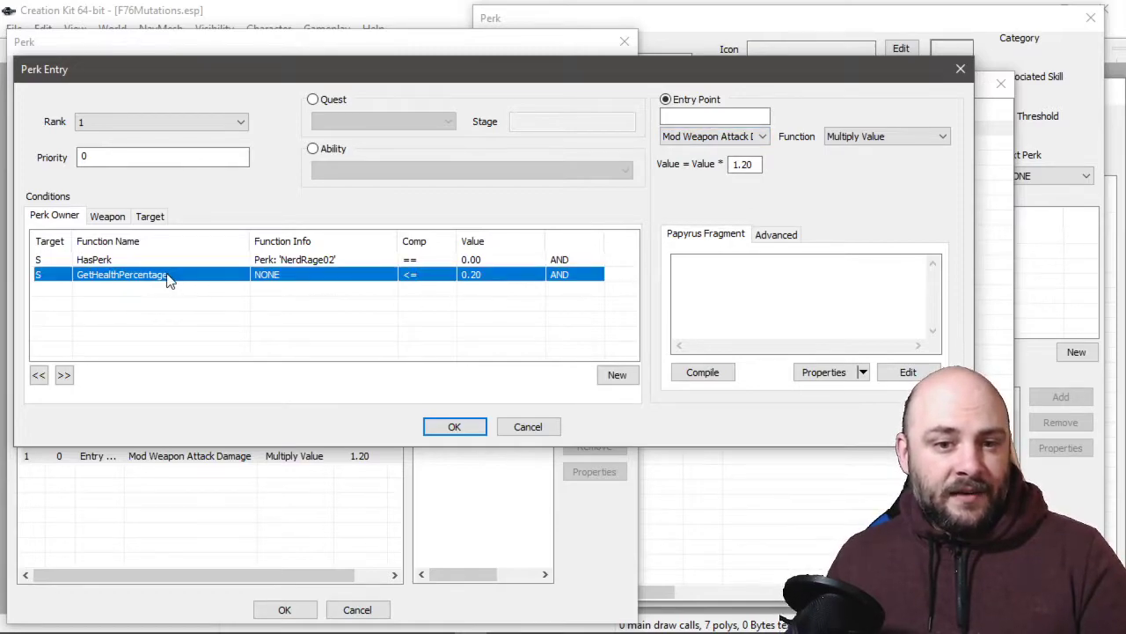
right_click(227, 277)
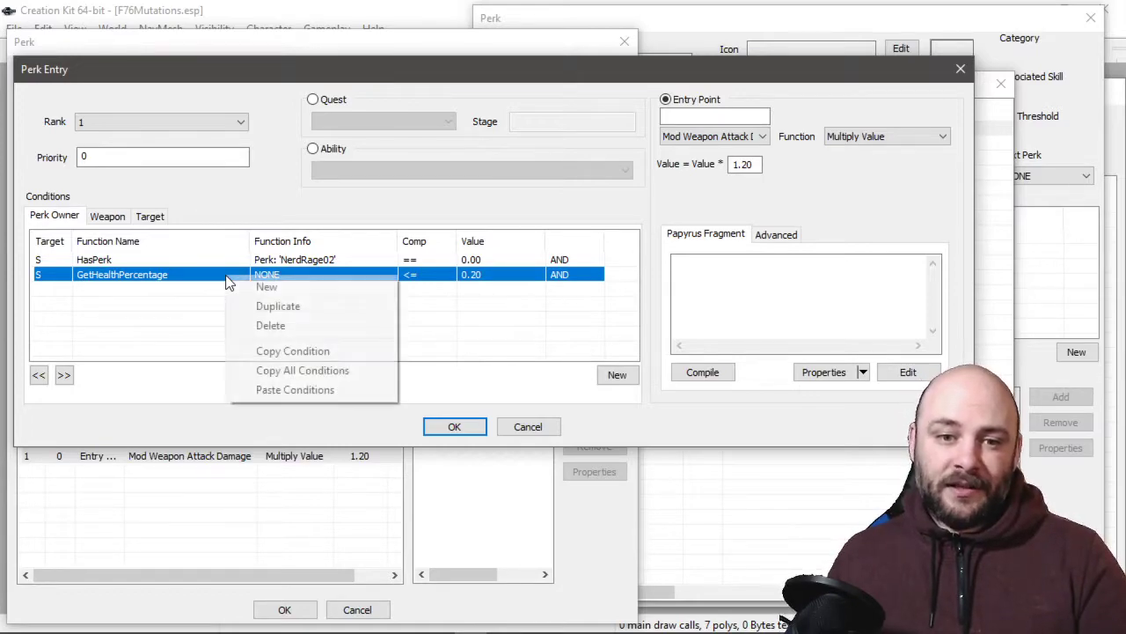
left_click(277, 351)
left_click(550, 429)
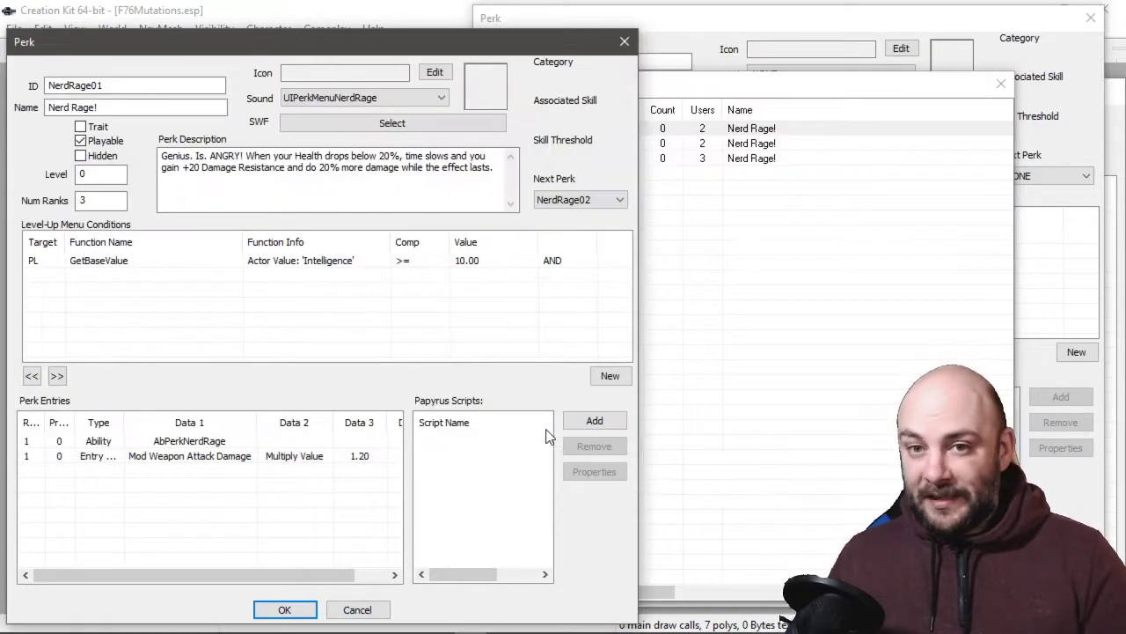
left_click(624, 41)
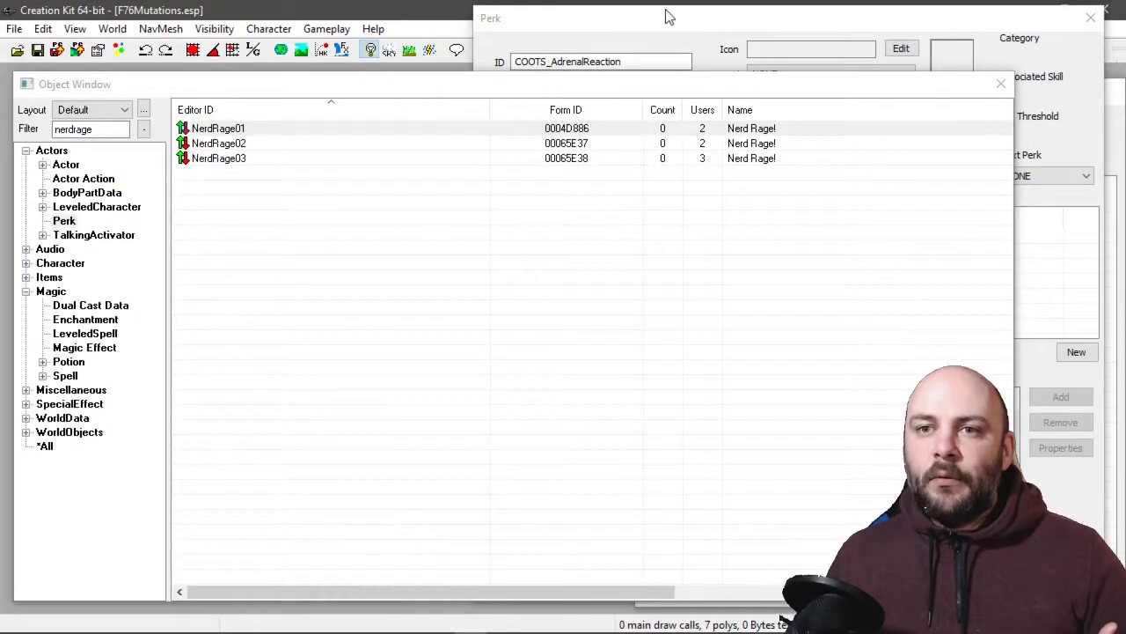
Add a new perk entry to COOTS_AdrenalReaction using the Mod Weapon Attack Damage entry point
left_click(666, 15)
right_click(642, 428)
left_click(676, 434)
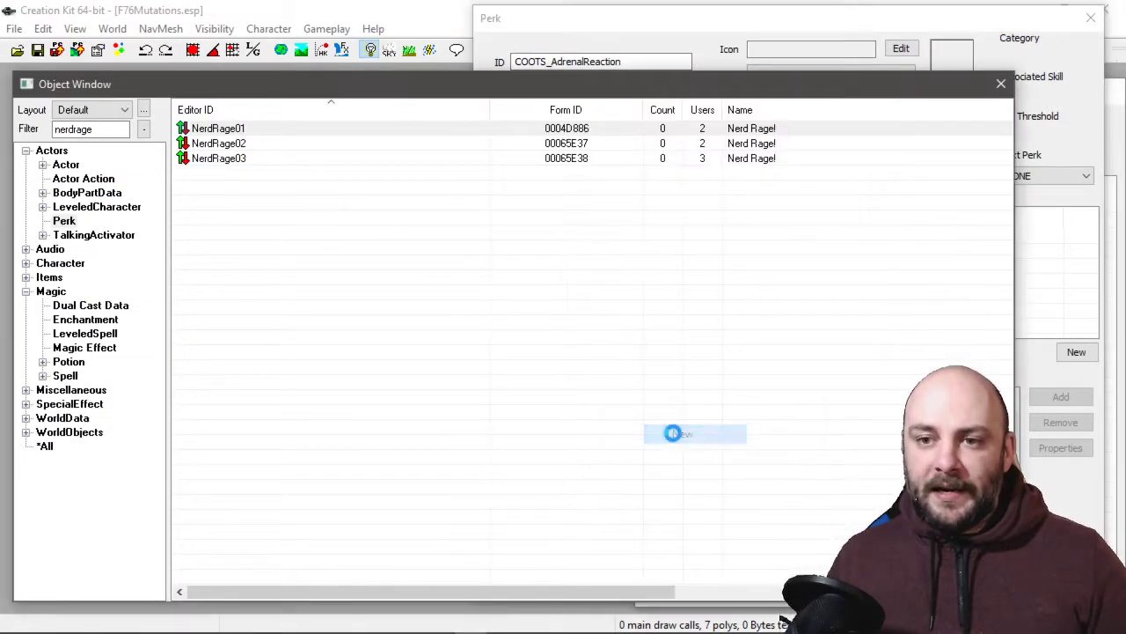
left_click_drag(632, 54, 488, 42)
left_click(666, 64)
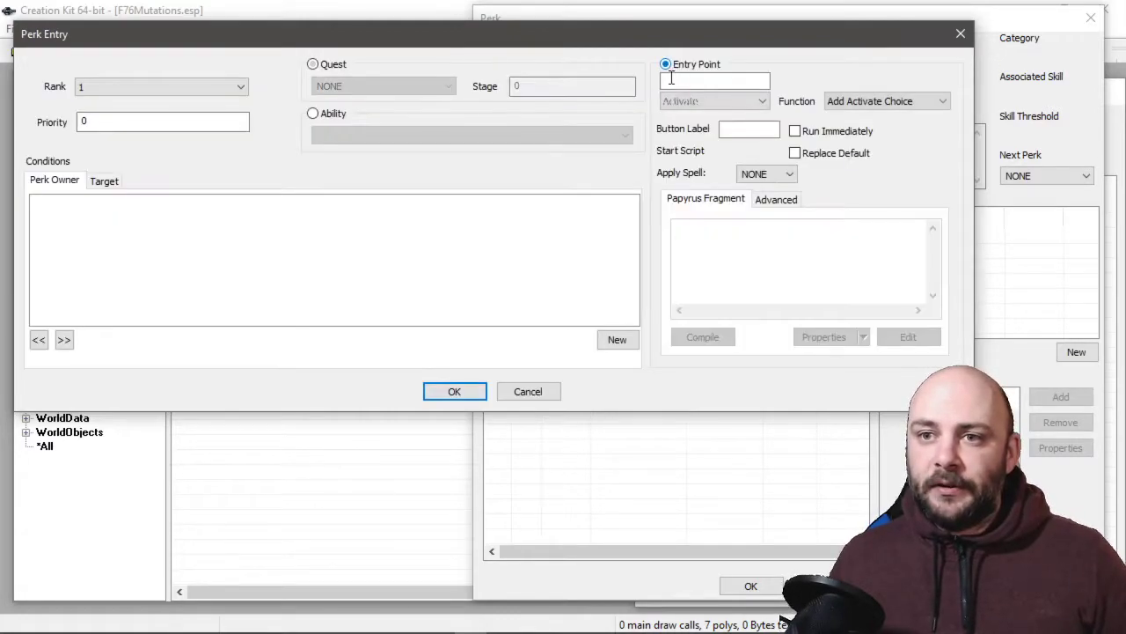
left_click(673, 80)
type("weapon")
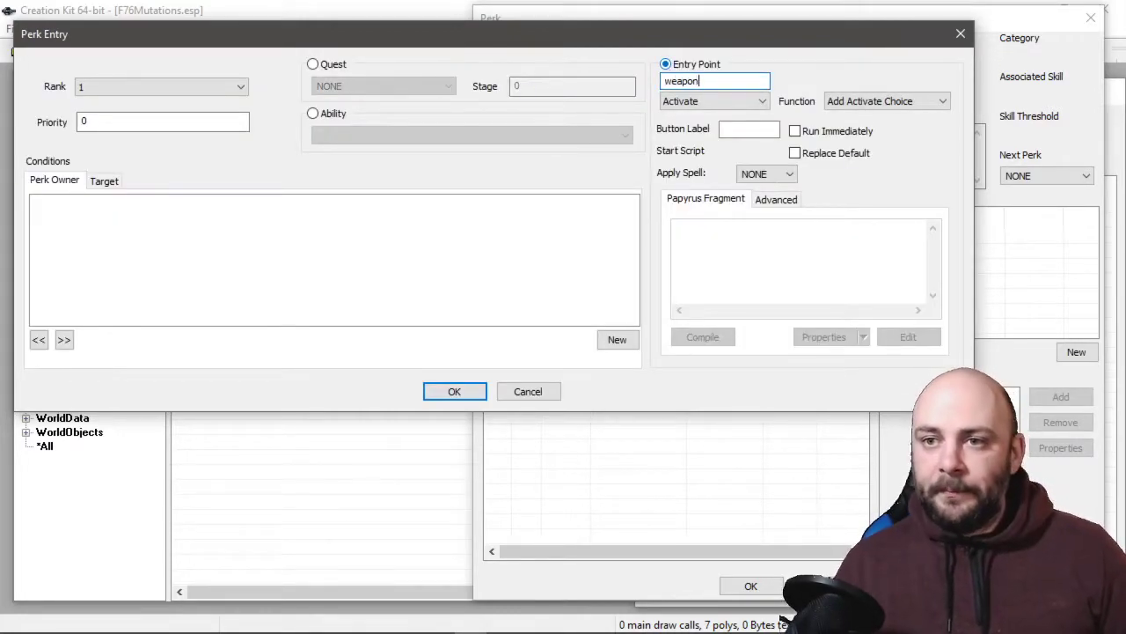
left_click(739, 102)
left_click(726, 195)
Set the perk entry's function to Multiply Value with a multiplier of 1.2
left_click(865, 103)
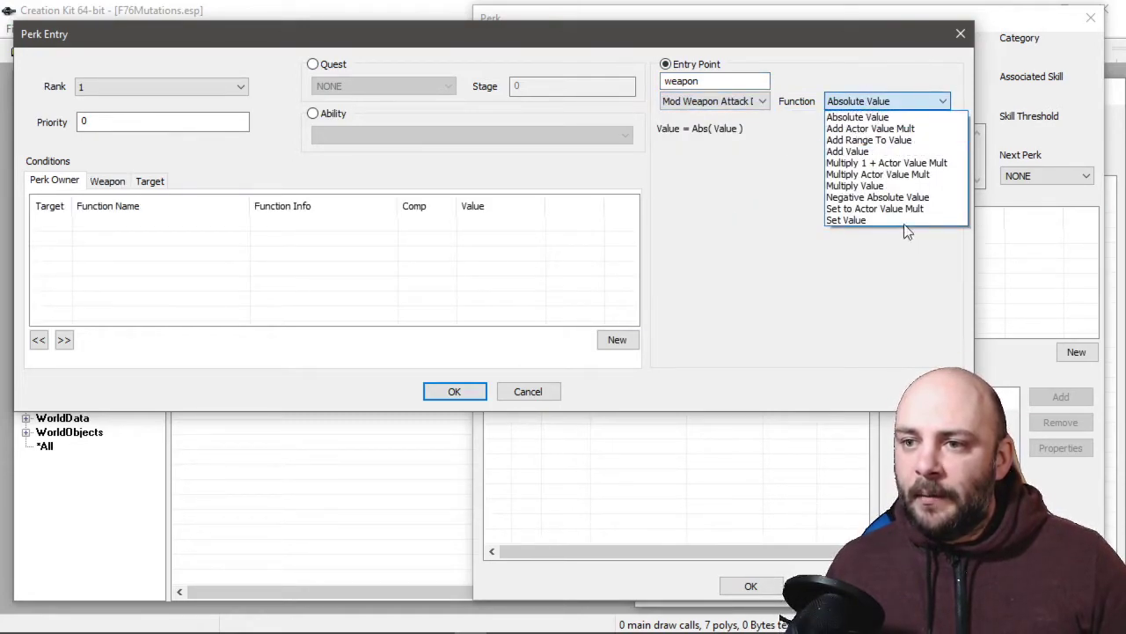
left_click(876, 187)
double_click(732, 129)
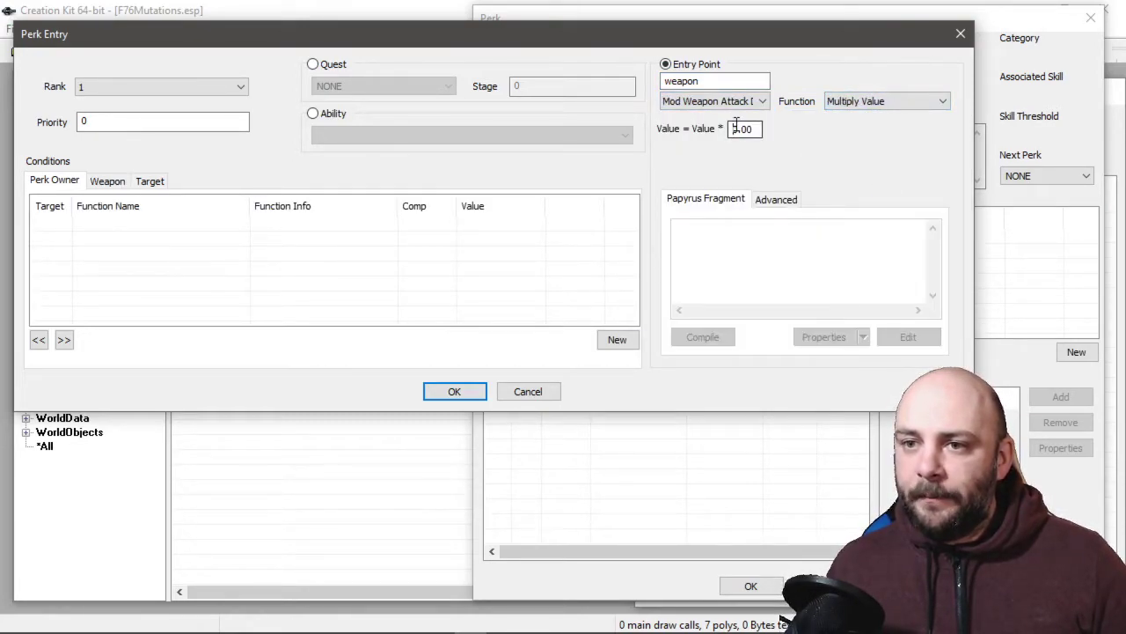
type("1.2")
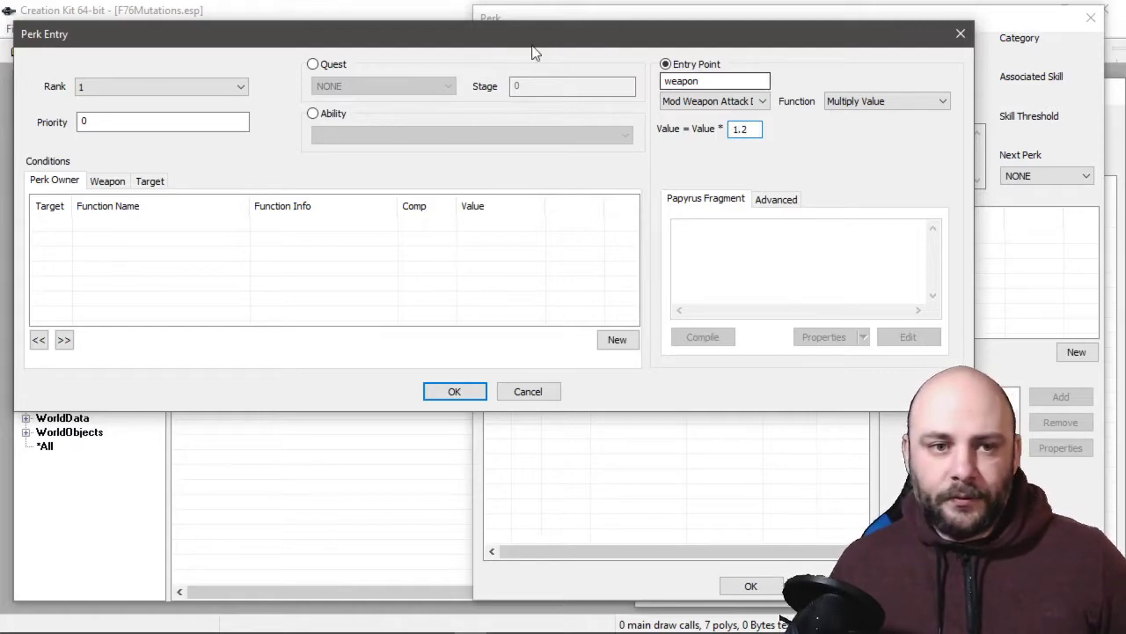
Paste the copied GetHealthPercentage condition into the entry's Perk Owner conditions and confirm the perk entry
right_click(146, 244)
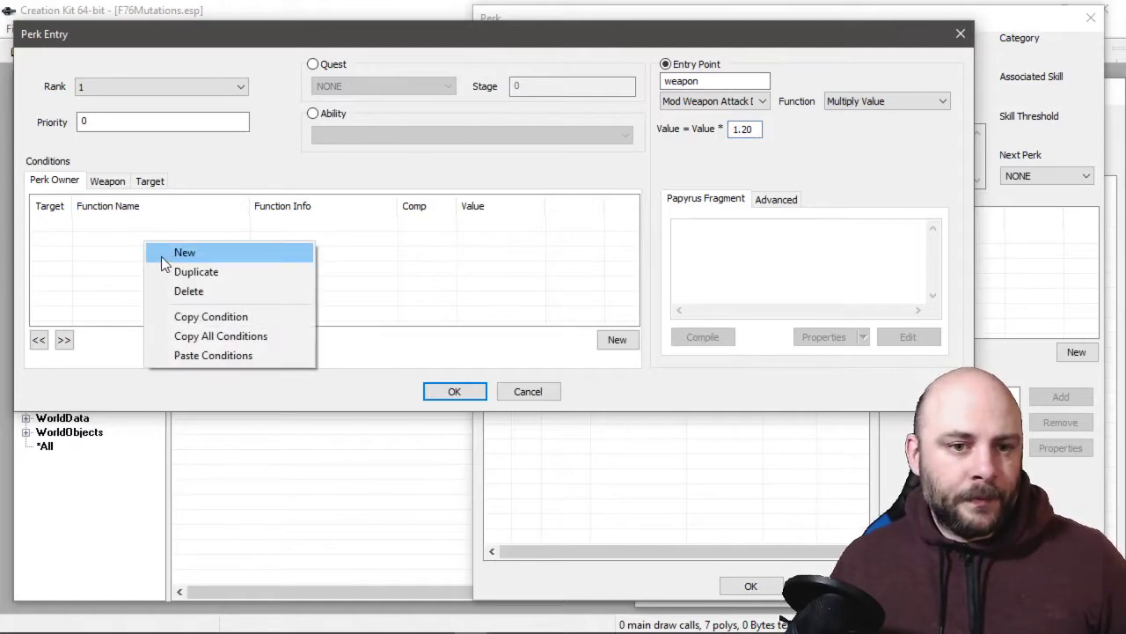
left_click(185, 356)
left_click(225, 308)
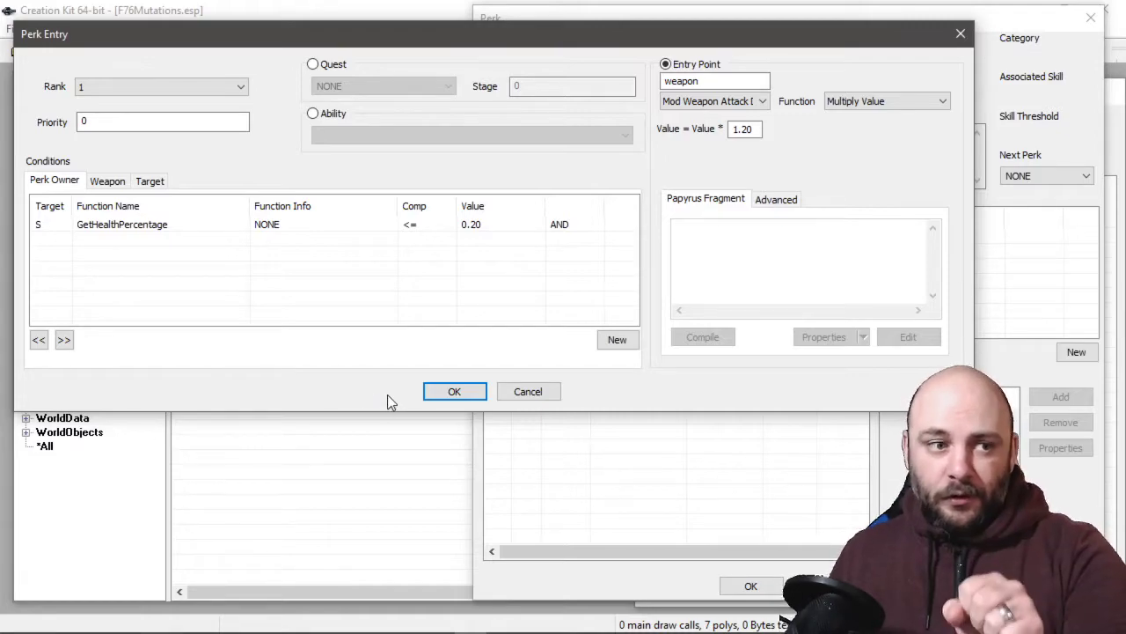
left_click(455, 392)
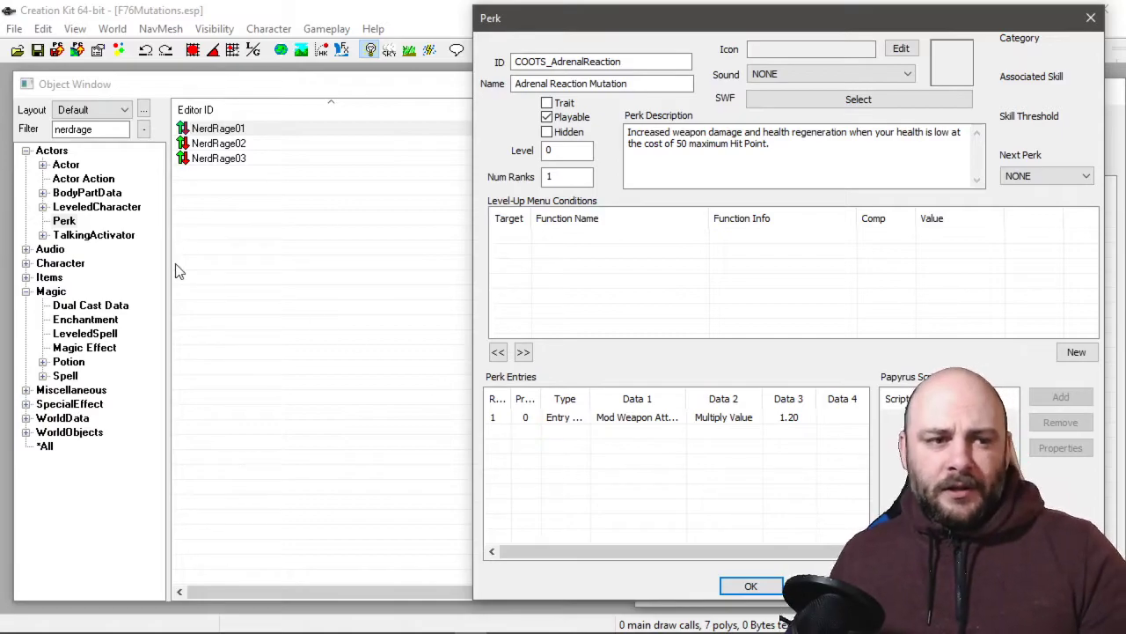
Filter the perk list by "lifegiver", open LifeGiver03, and examine its description and the ability it uses for health regeneration
double_click(114, 132)
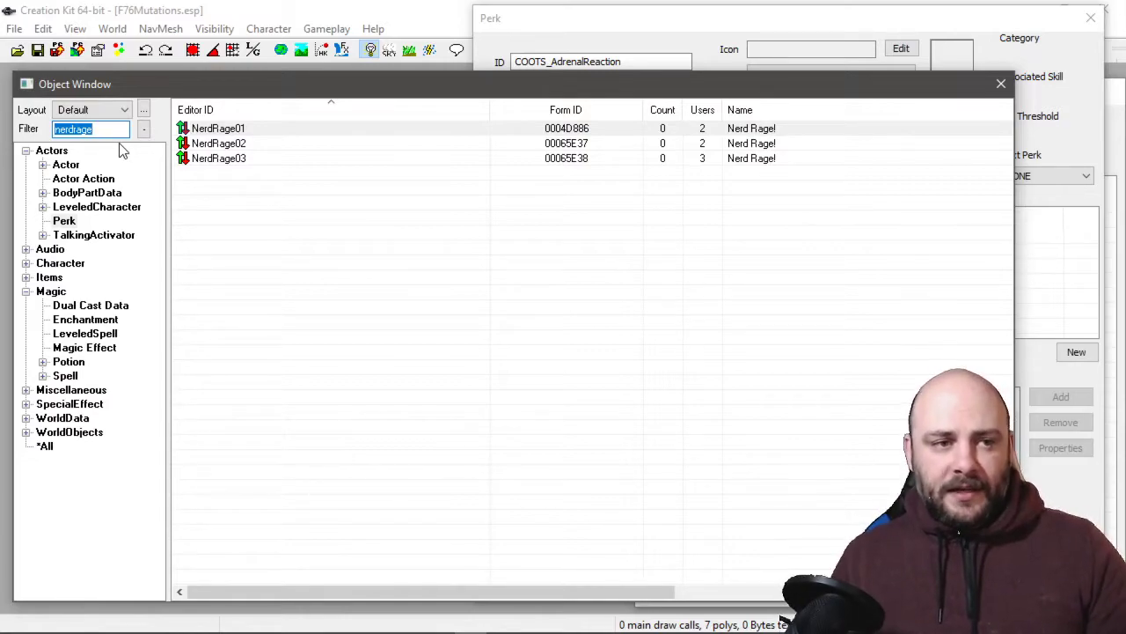
type("life")
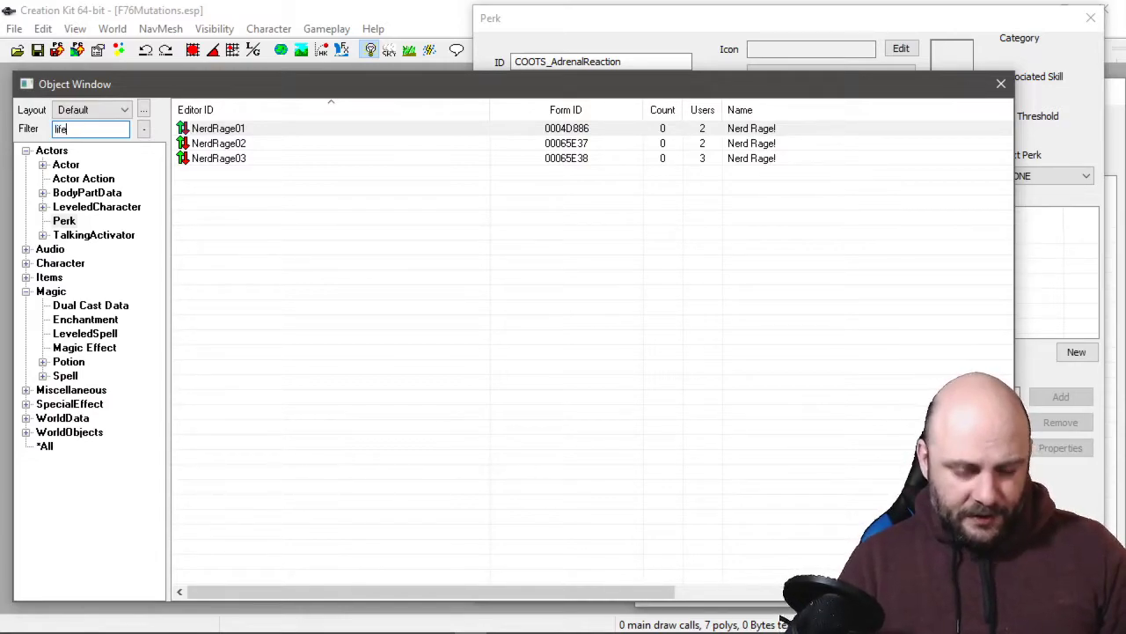
type("giver")
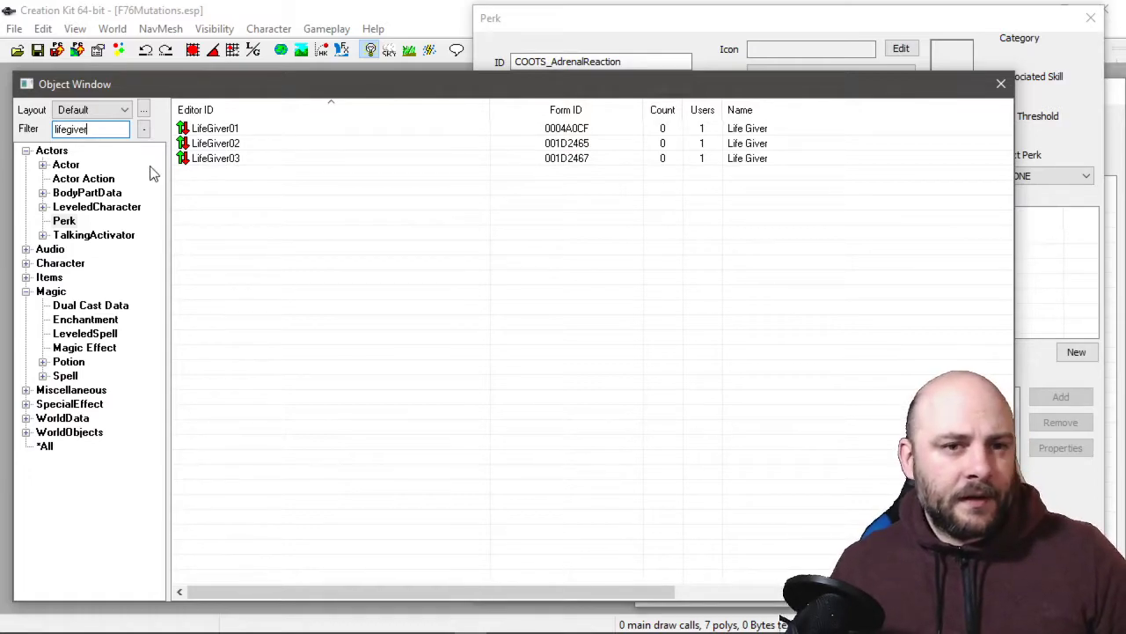
left_click(224, 159)
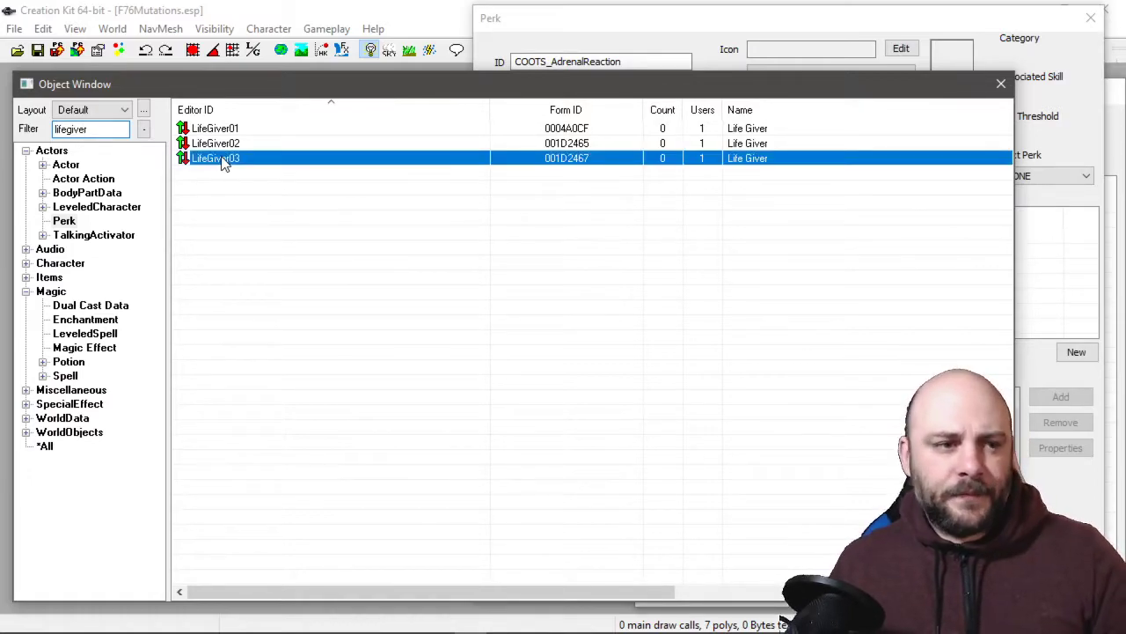
double_click(224, 160)
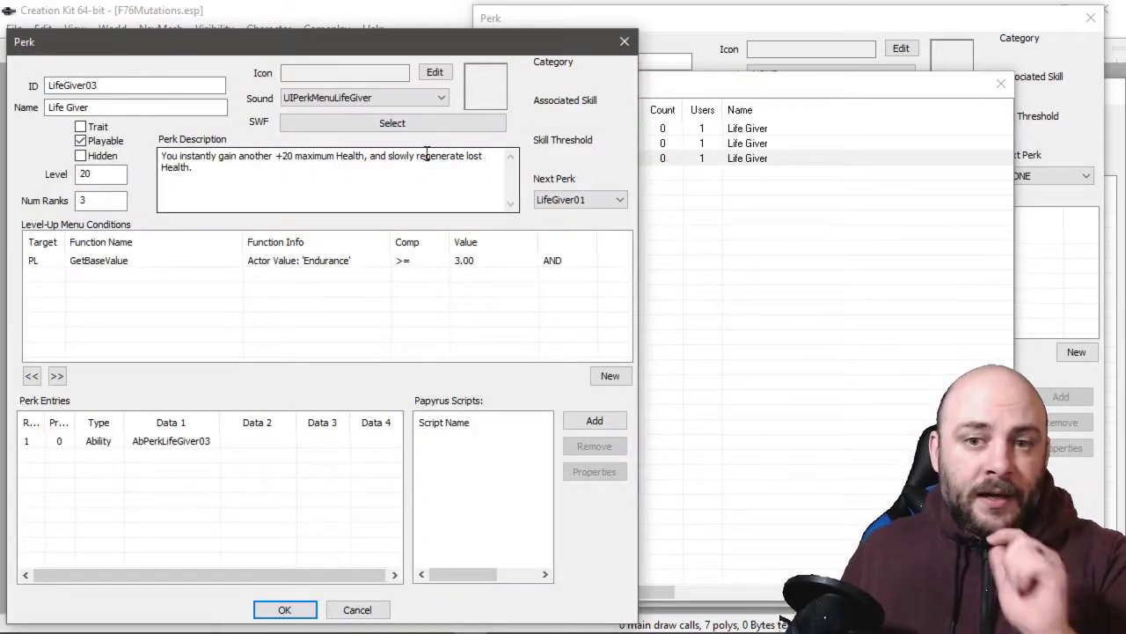
double_click(450, 159)
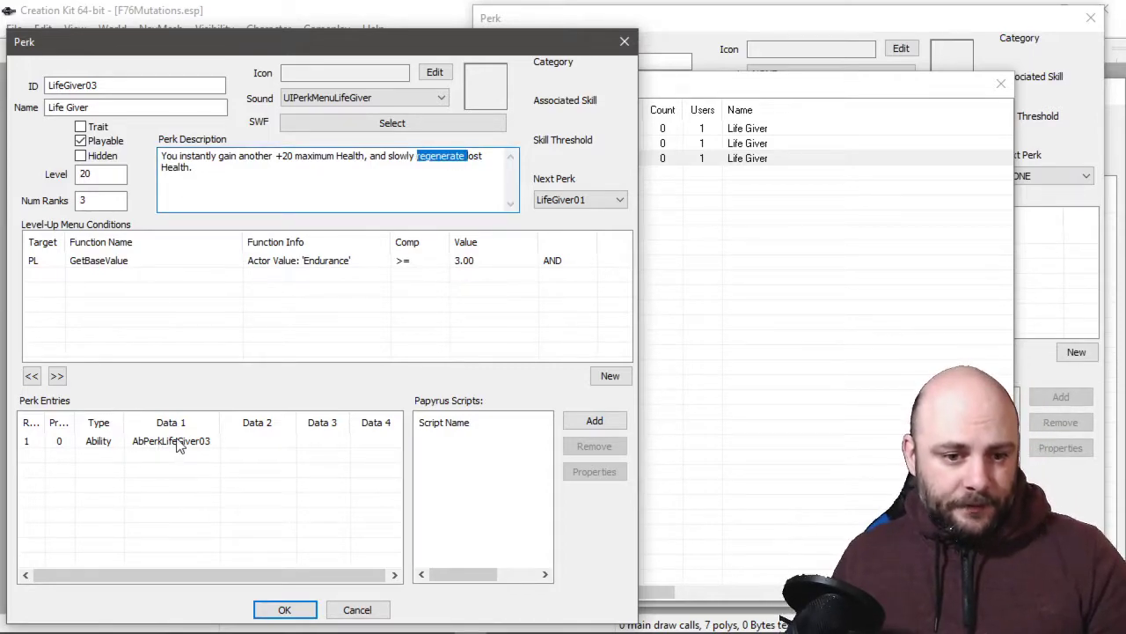
left_click(177, 443)
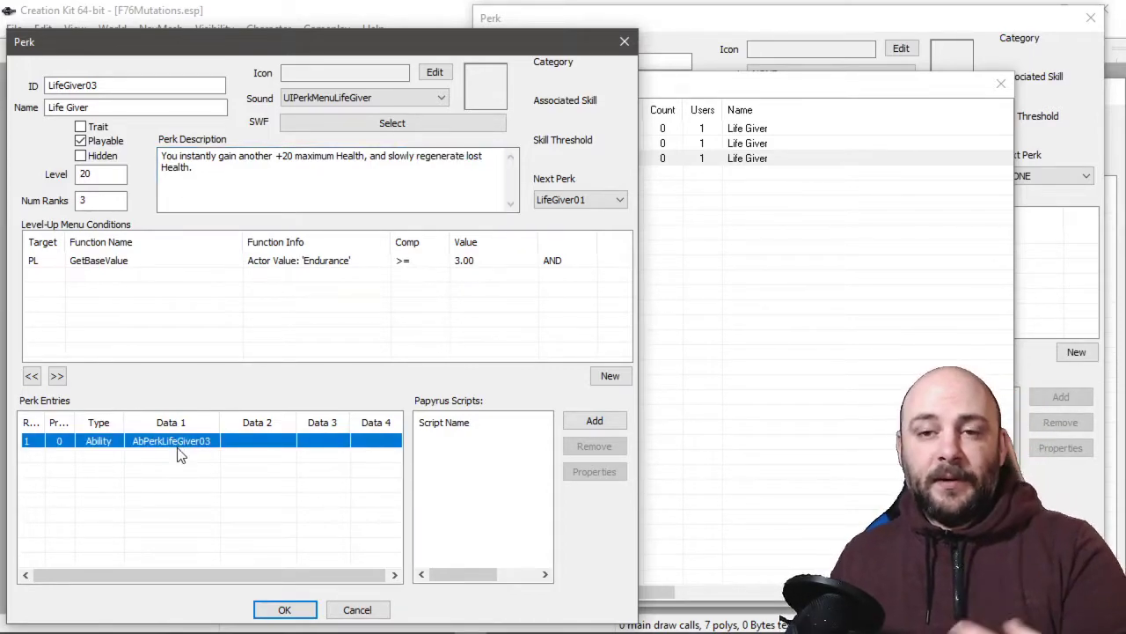
left_click_drag(297, 54, 753, 36)
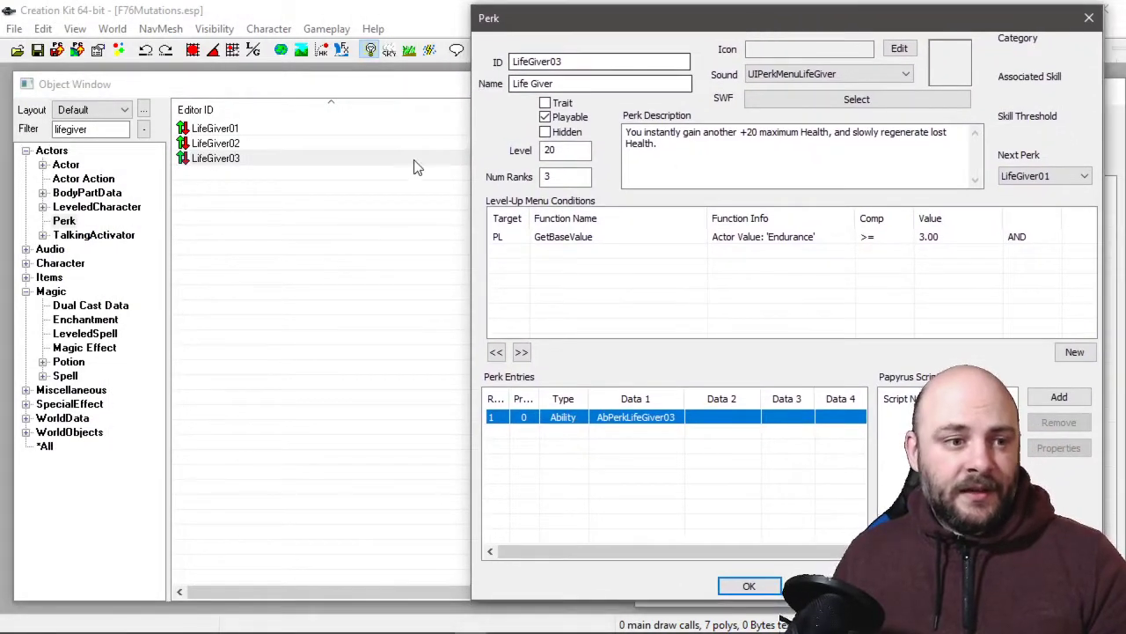
Filter the perks by "solarpo", examine which ability SolarPowered01 uses, and close the SolarPowered01 and LifeGiver03 perks
double_click(76, 128)
type("solarpo")
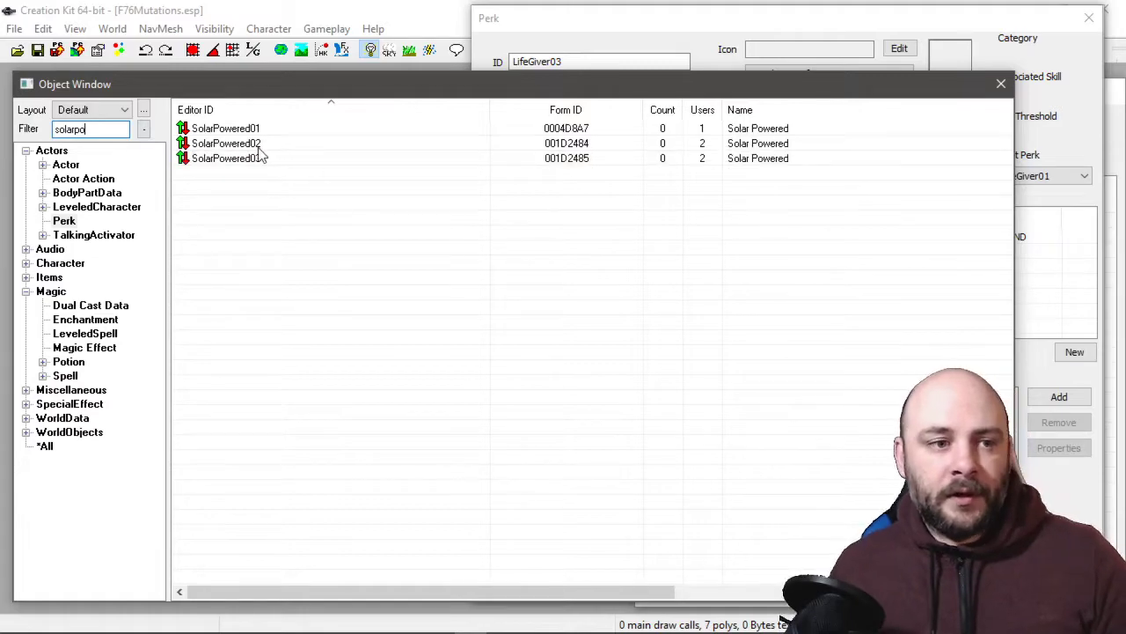
left_click(232, 134)
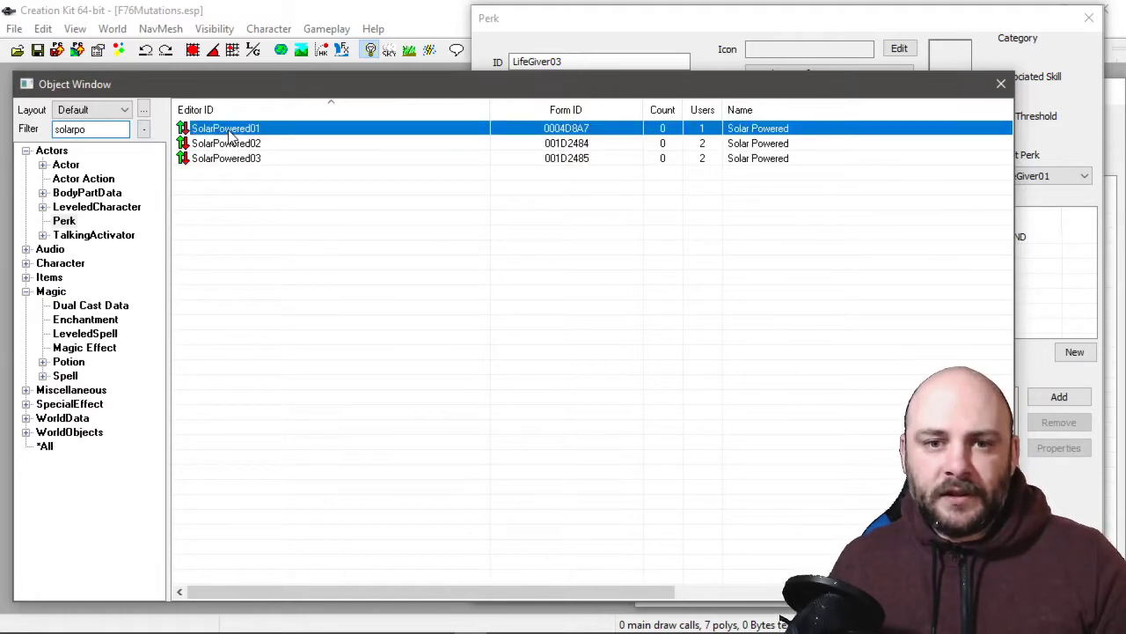
double_click(229, 132)
double_click(220, 429)
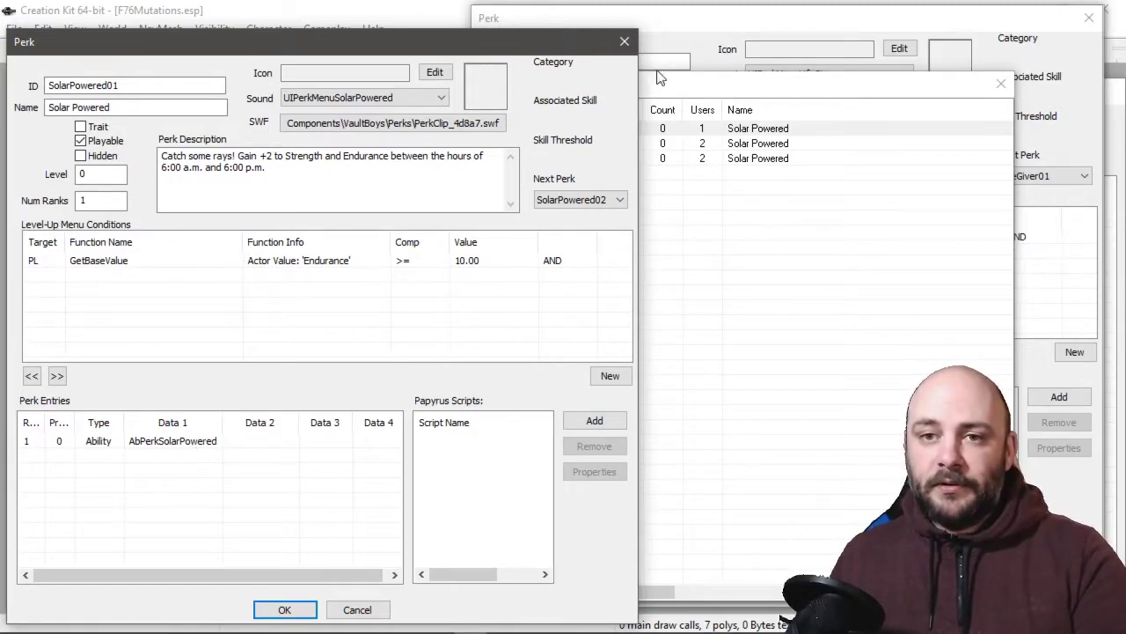
left_click(624, 41)
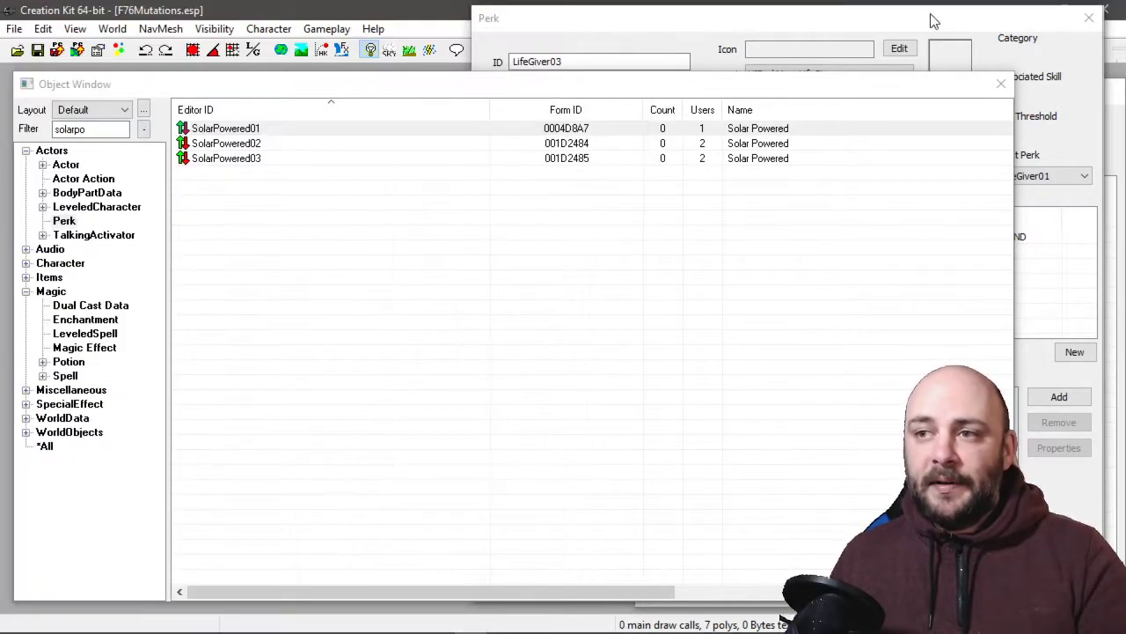
left_click(1067, 26)
left_click(1089, 19)
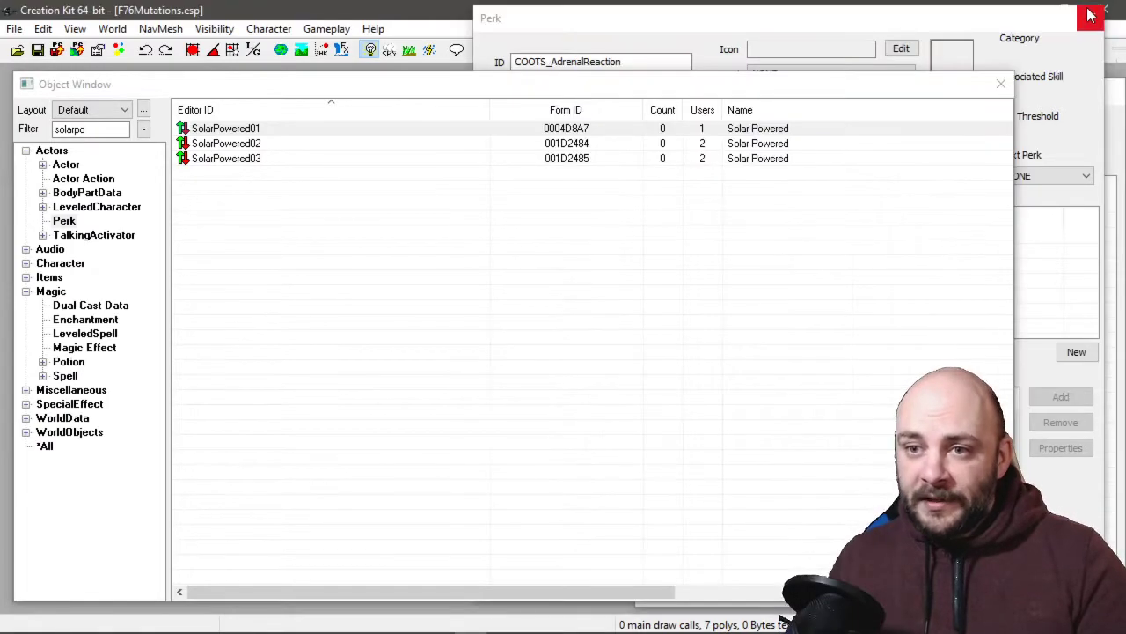
Open the AbPerkSolarPowered spell and its Fortify Heal Rate effect item
left_click(65, 376)
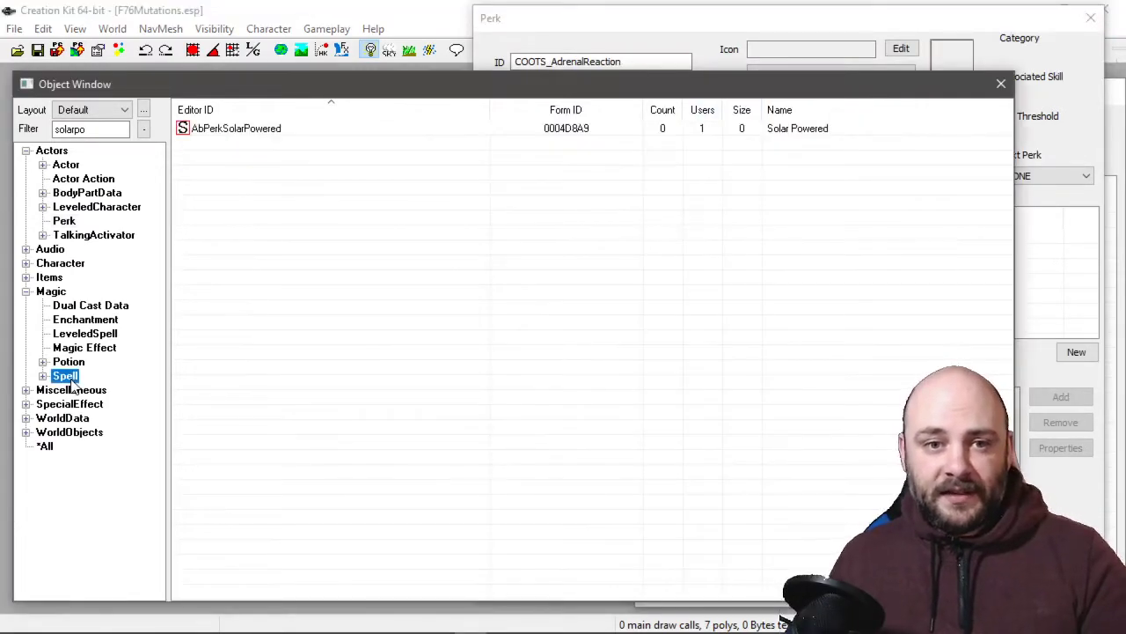
left_click(219, 131)
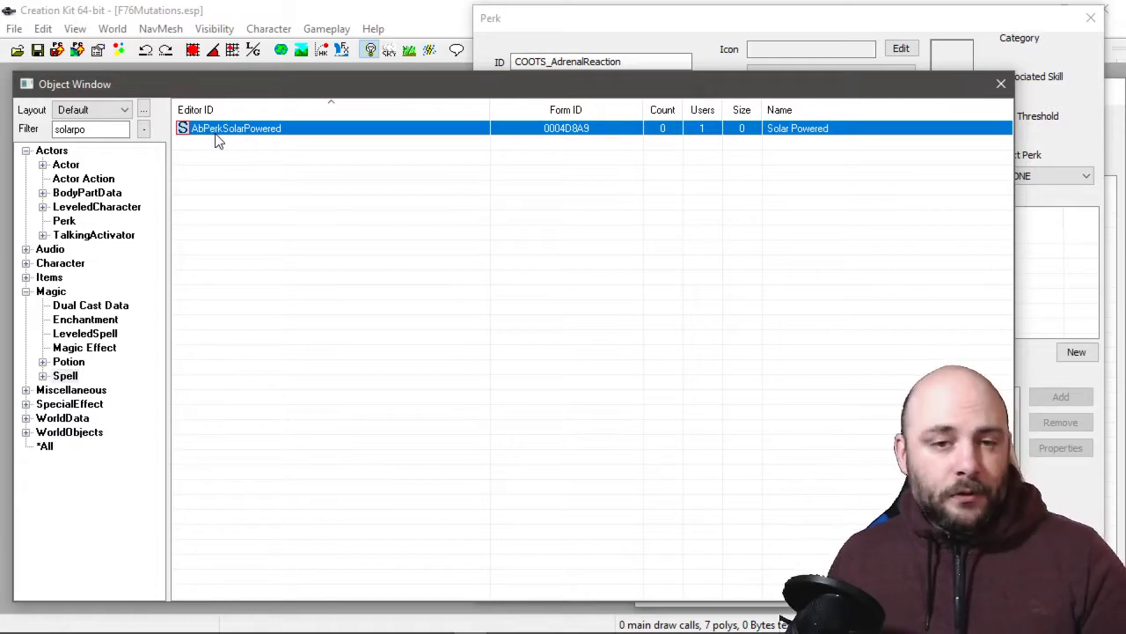
double_click(216, 132)
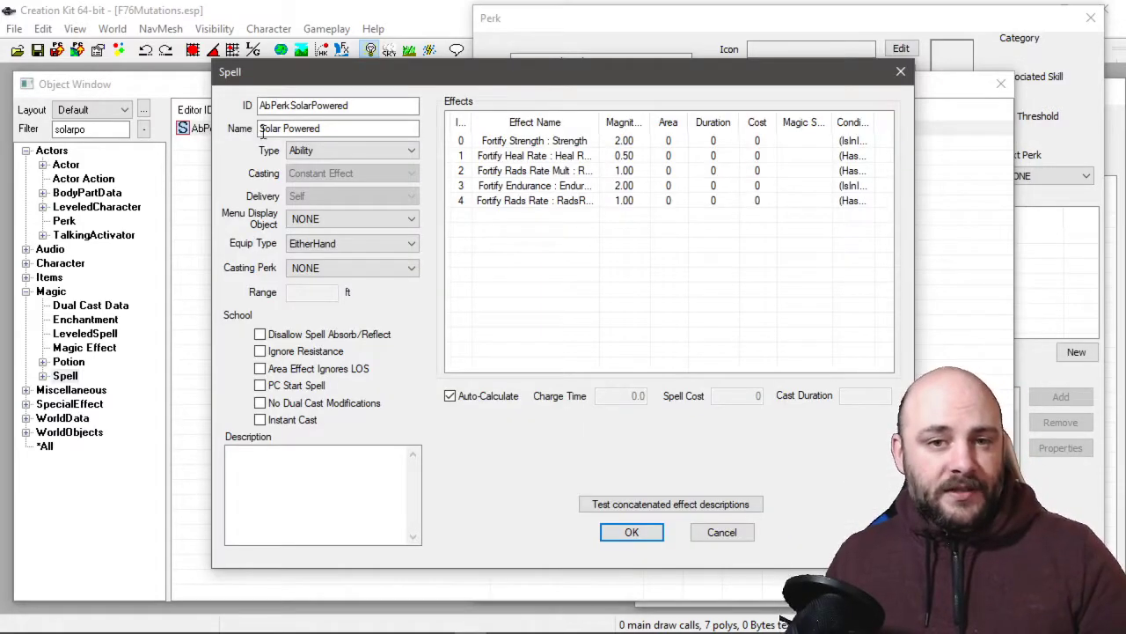
double_click(598, 129)
left_click(513, 158)
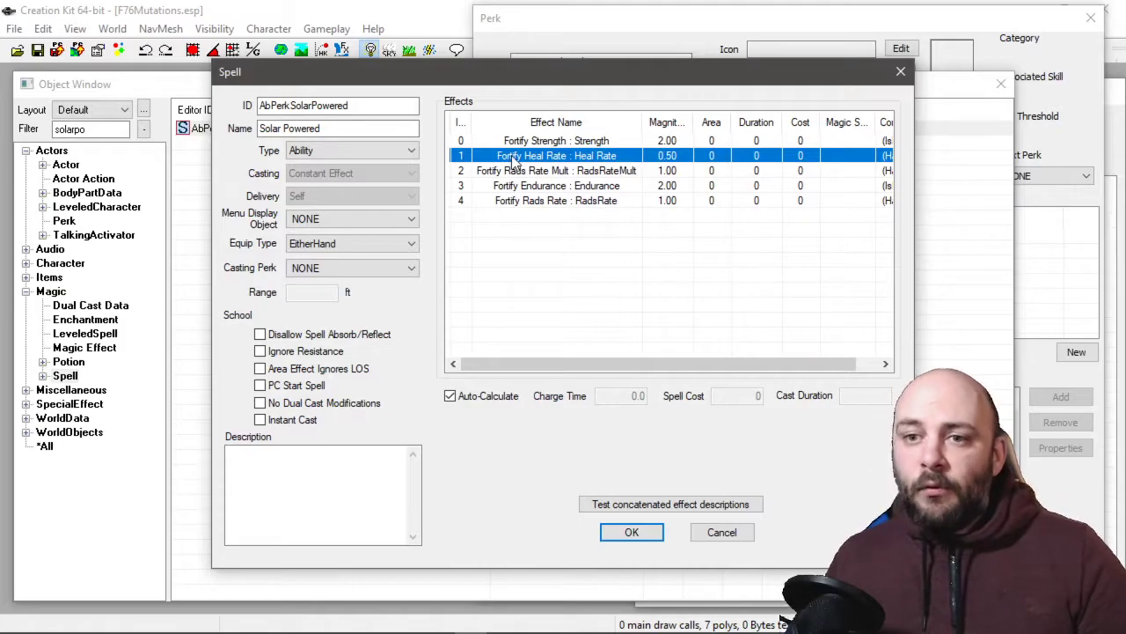
double_click(512, 158)
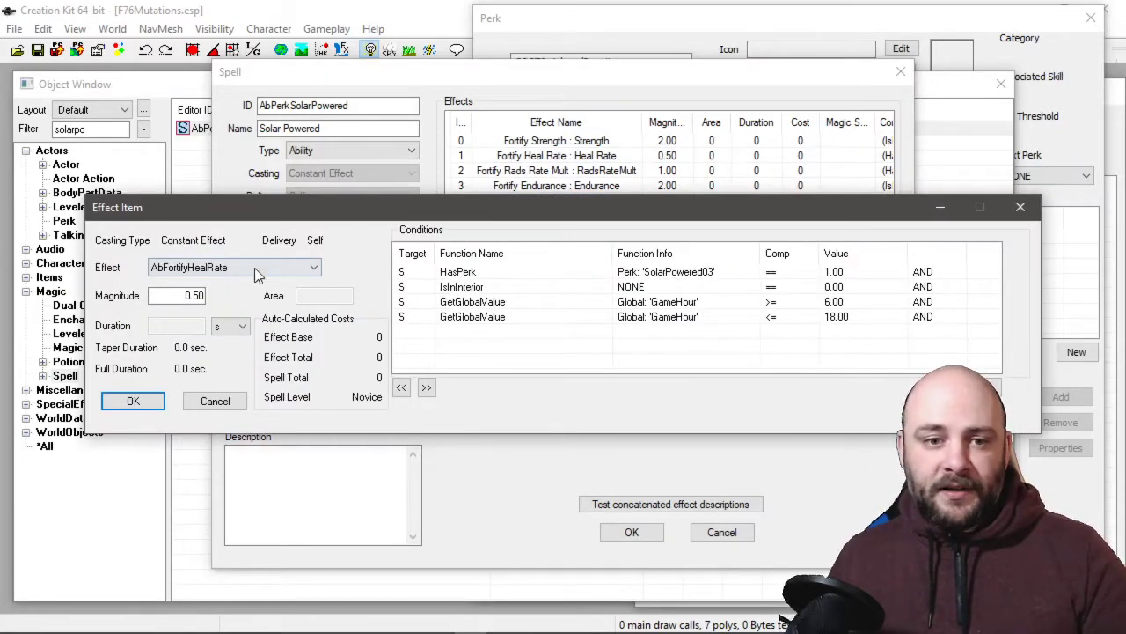
Review the heal rate effect's conditions and magnitude, then leave the effect and the spell without saving
left_click(638, 275)
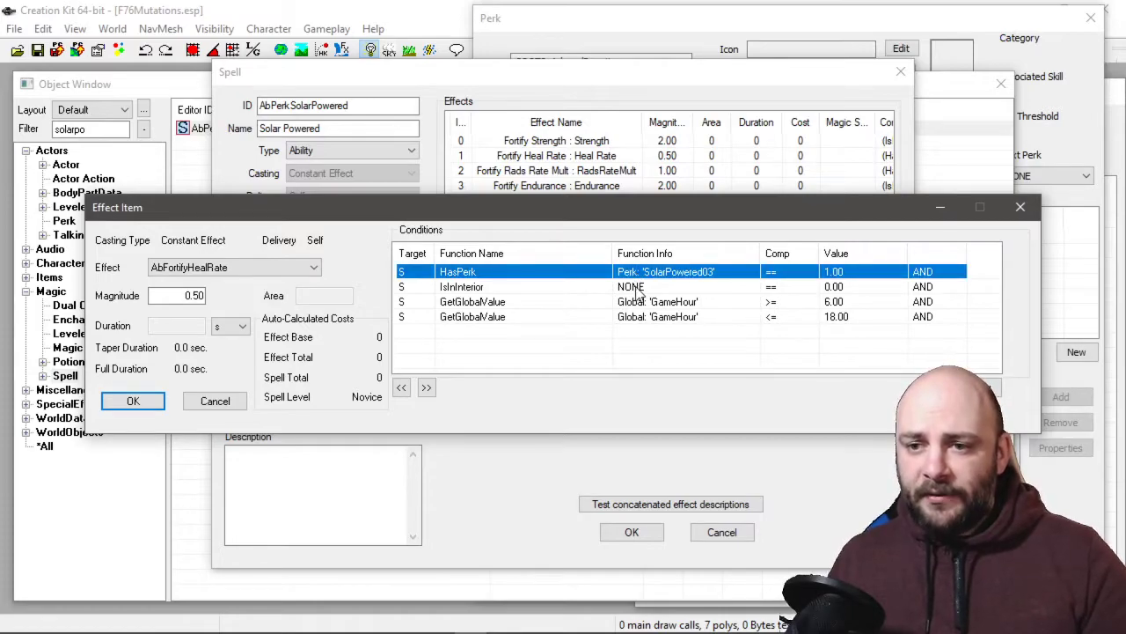
left_click(638, 288)
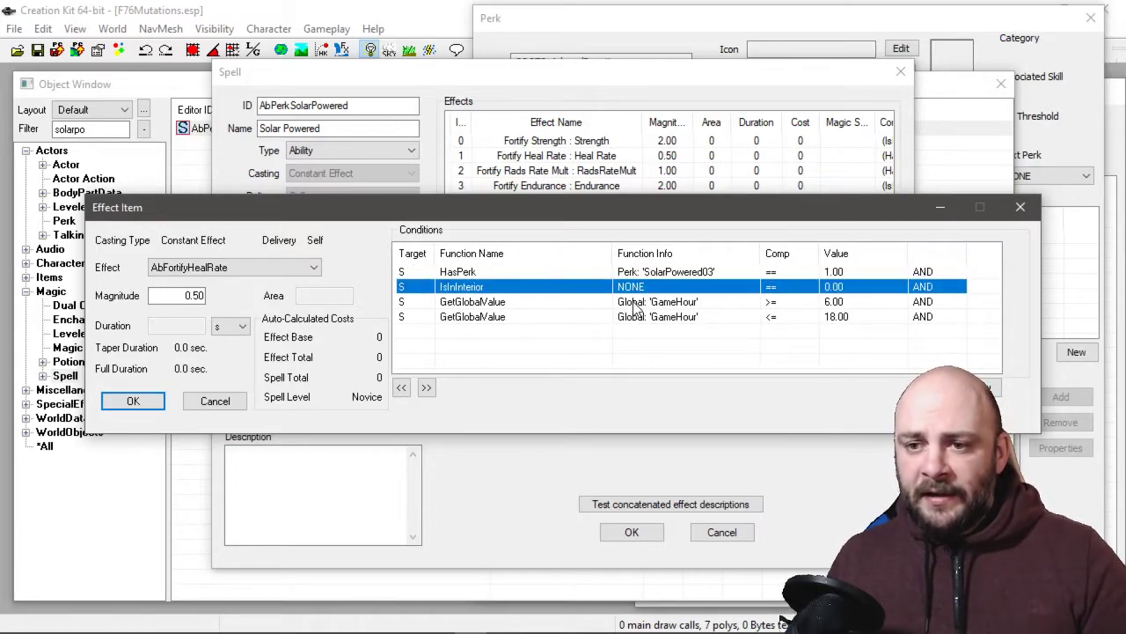
left_click(633, 303)
left_click(631, 318)
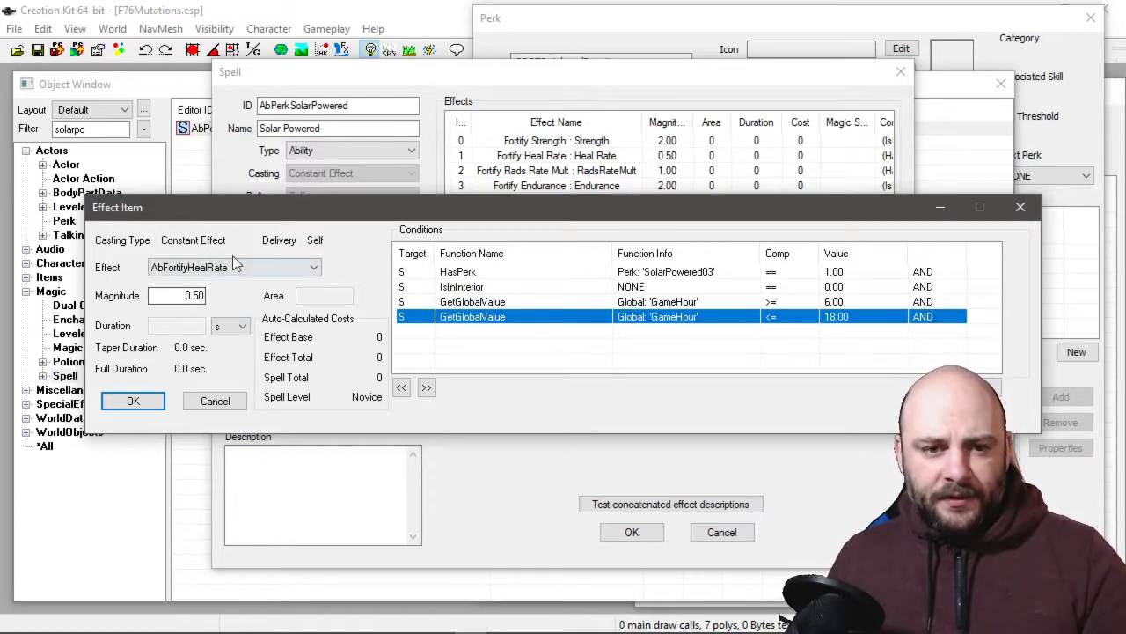
double_click(195, 297)
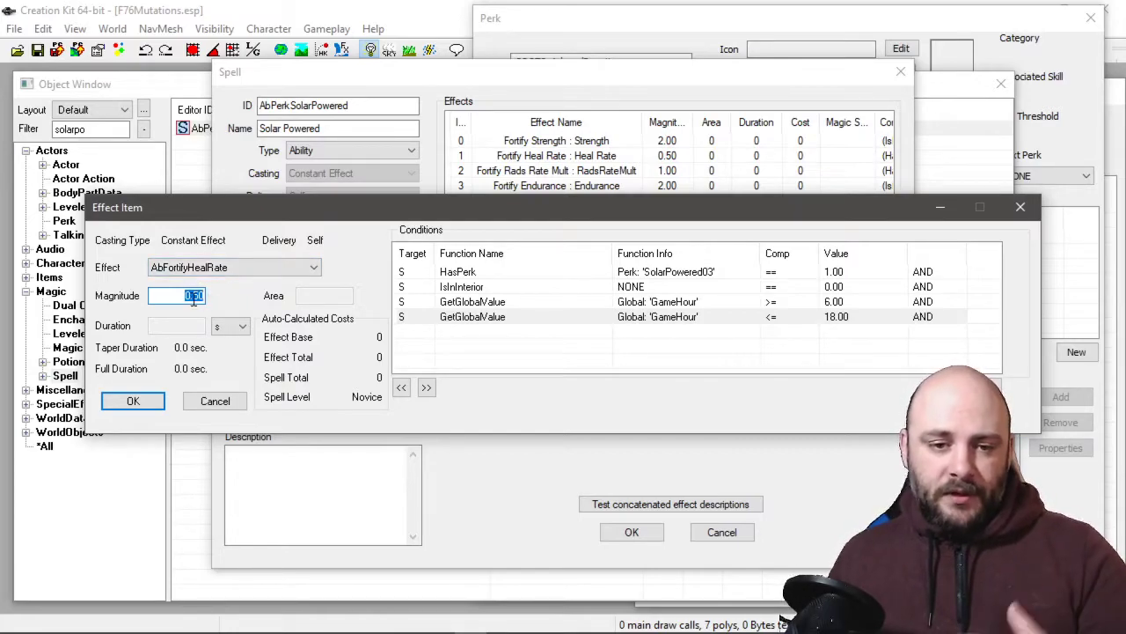
left_click(215, 402)
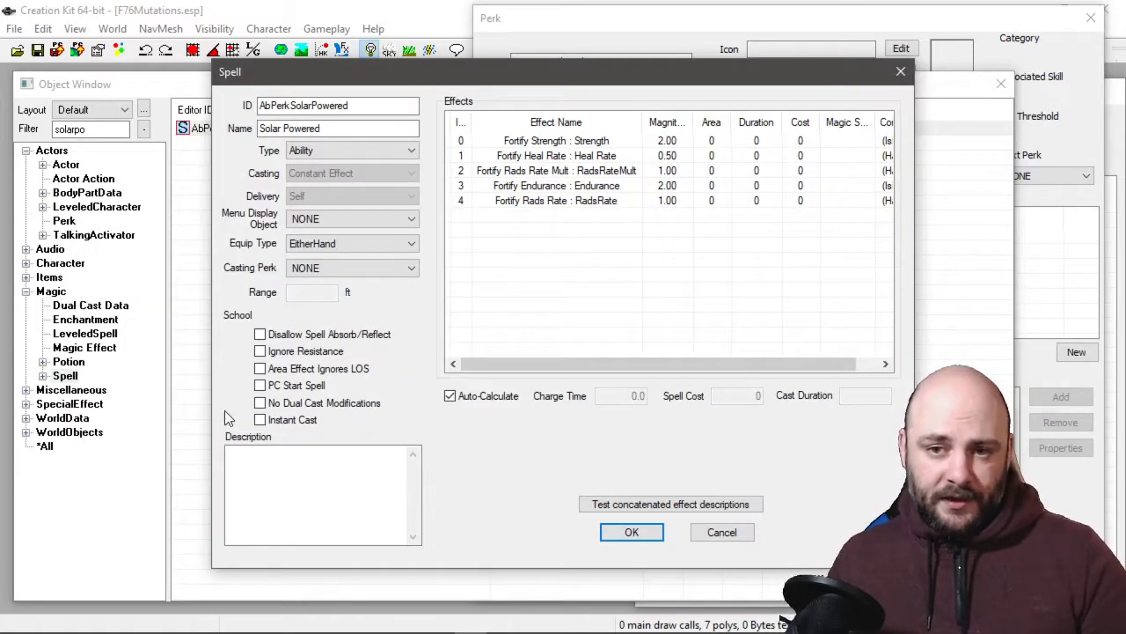
left_click(722, 533)
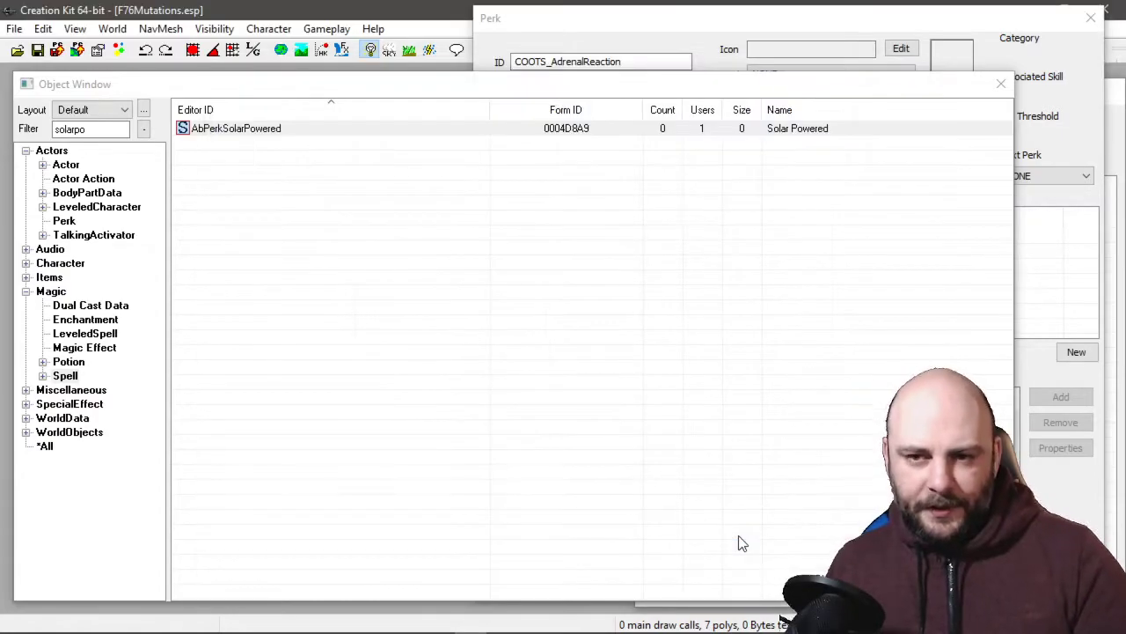
Filter the spell list by "lifegi" to find the Life Giver abilities
double_click(82, 129)
key("BackSpace")
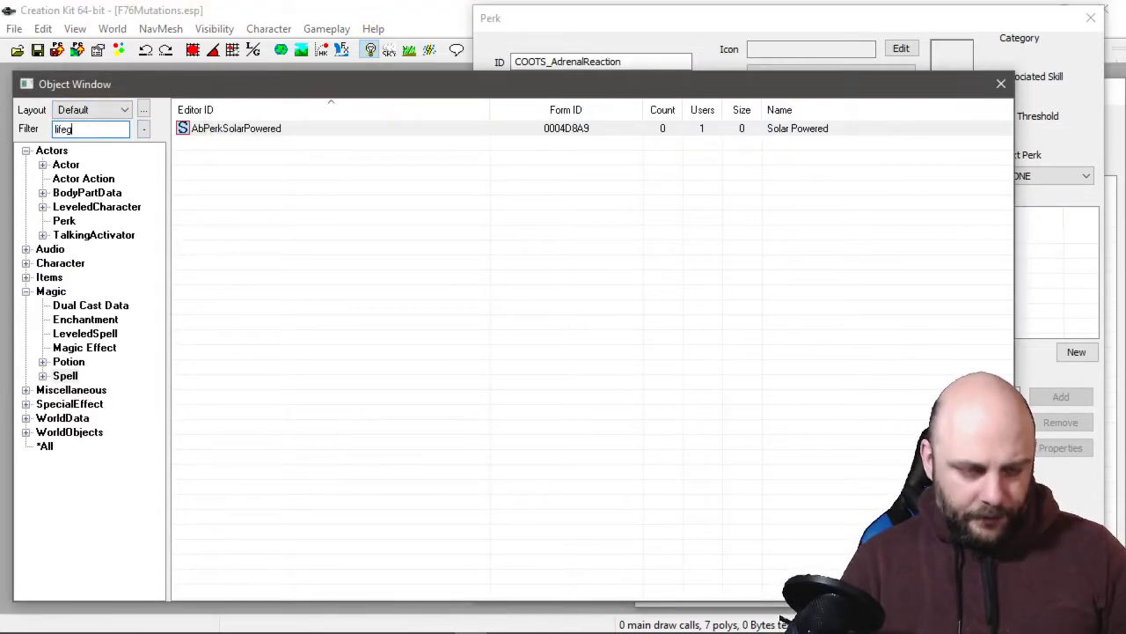
type("lifegi")
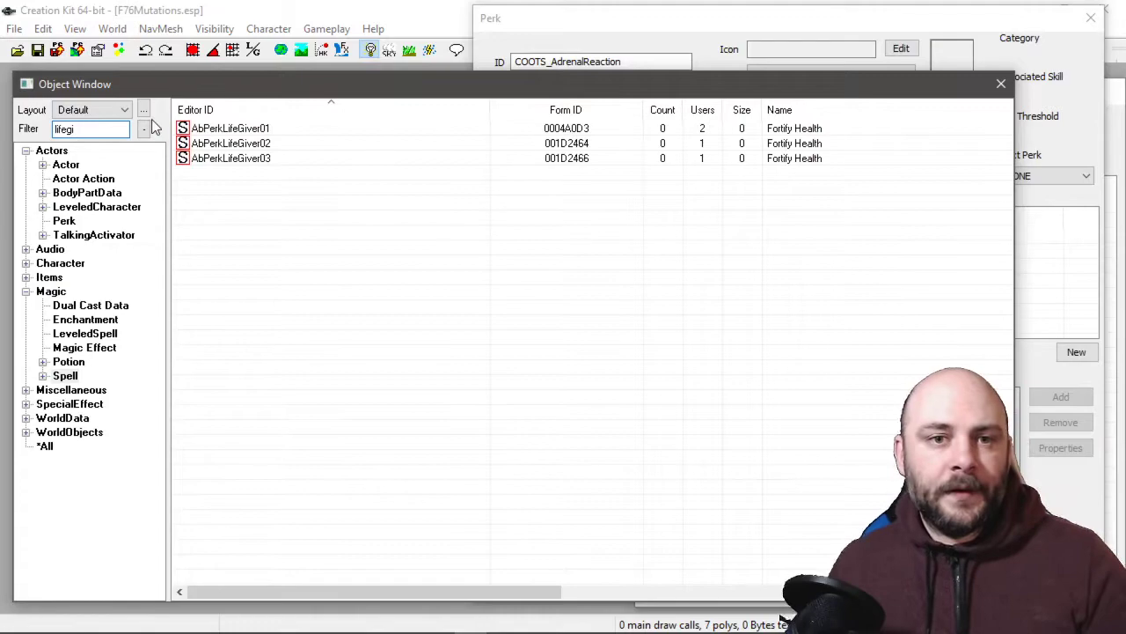
Open the AbPerkLifeGiver03 spell, examine its Fortify Heal Rate effect and magnitude, and leave the spell without saving
left_click(239, 161)
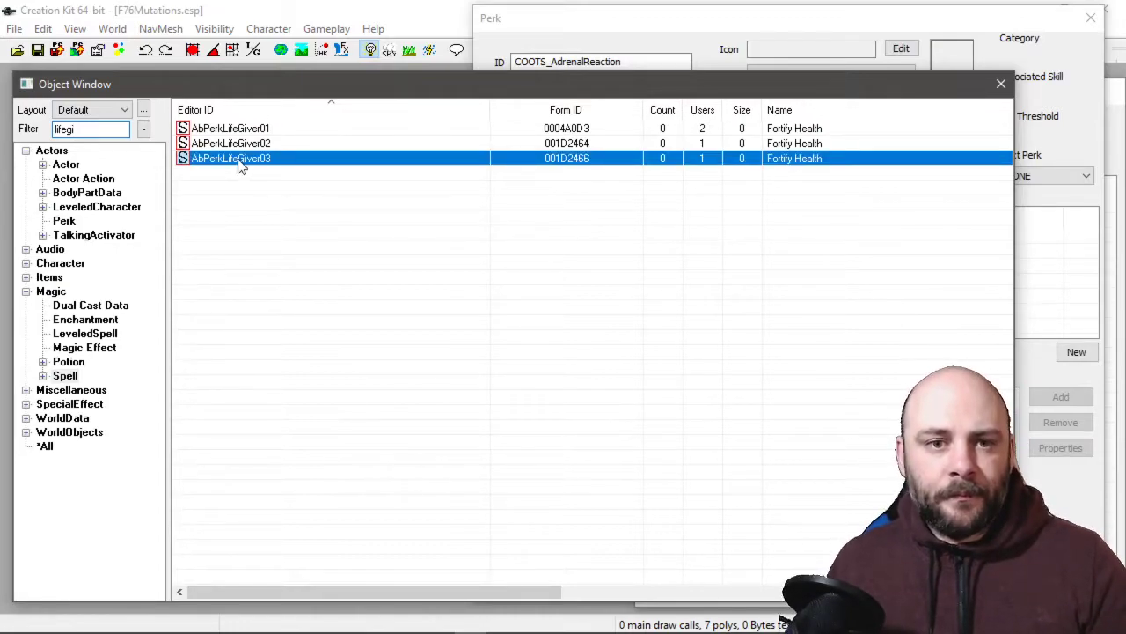
double_click(238, 163)
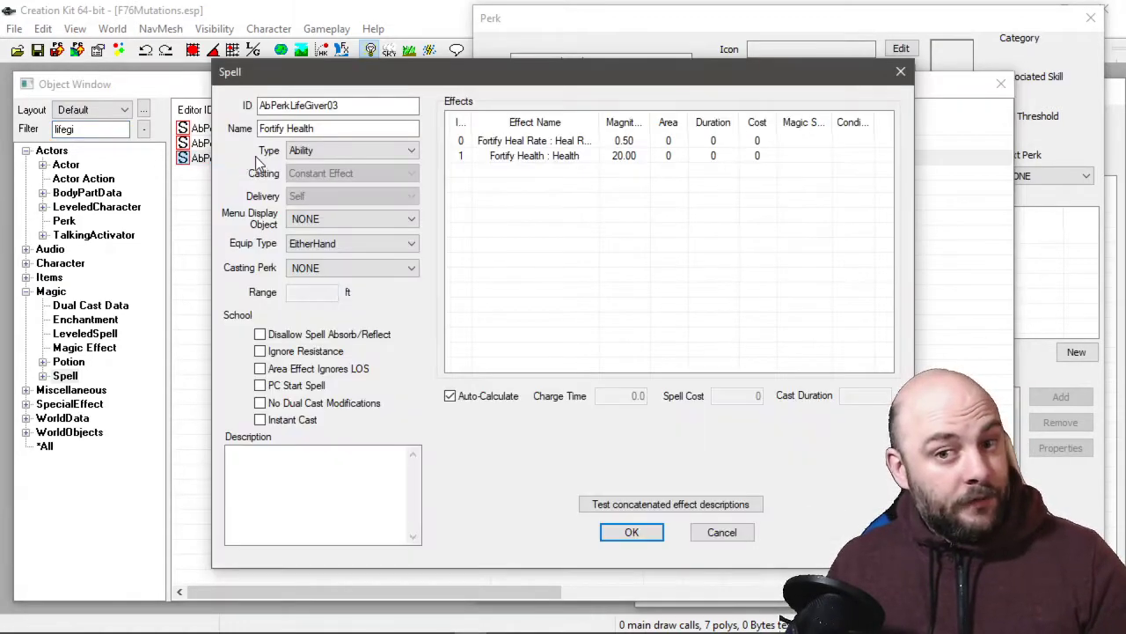
left_click(594, 143)
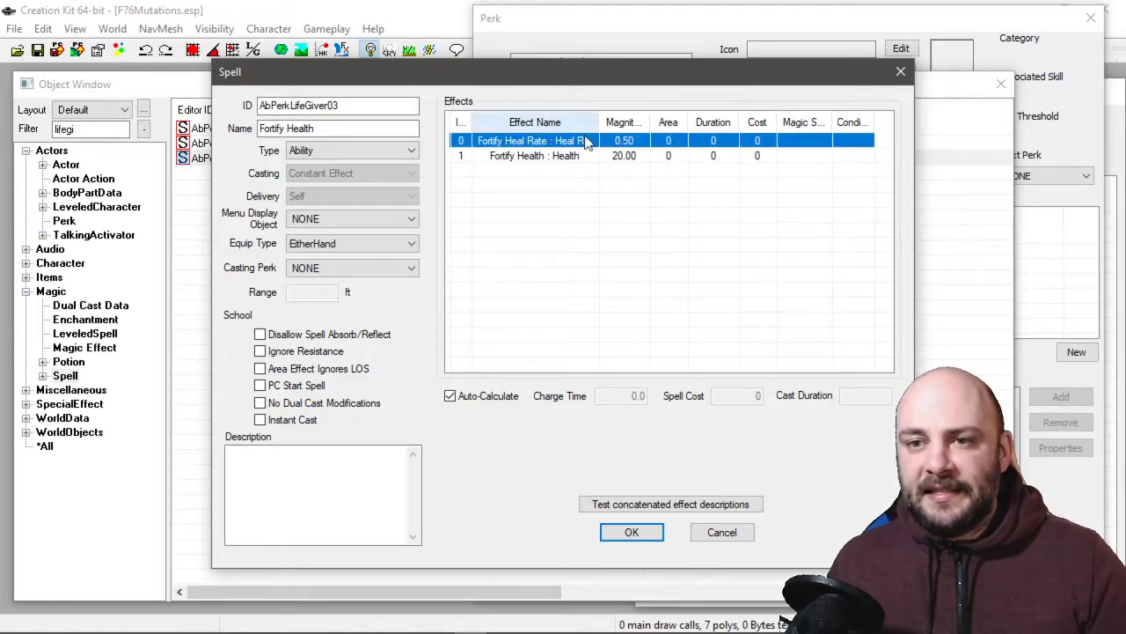
left_click(722, 533)
Create a new spell with ID COOTS_AbAdrenalReaction, name "Adrenal Reaction Spell" and type Ability
right_click(195, 229)
left_click(228, 240)
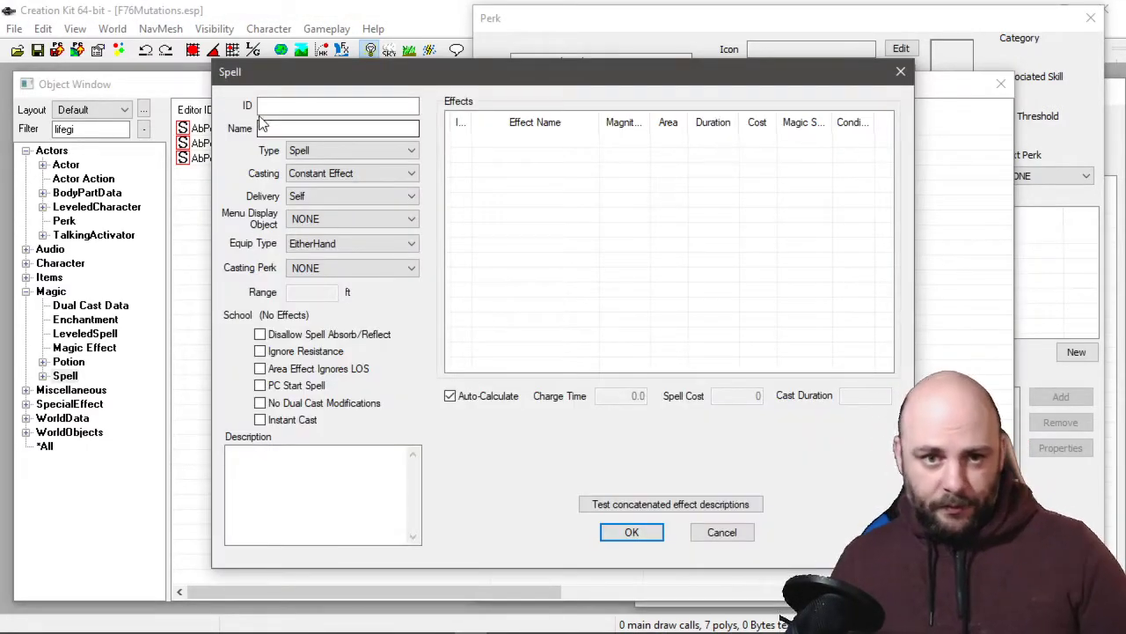
left_click(268, 106)
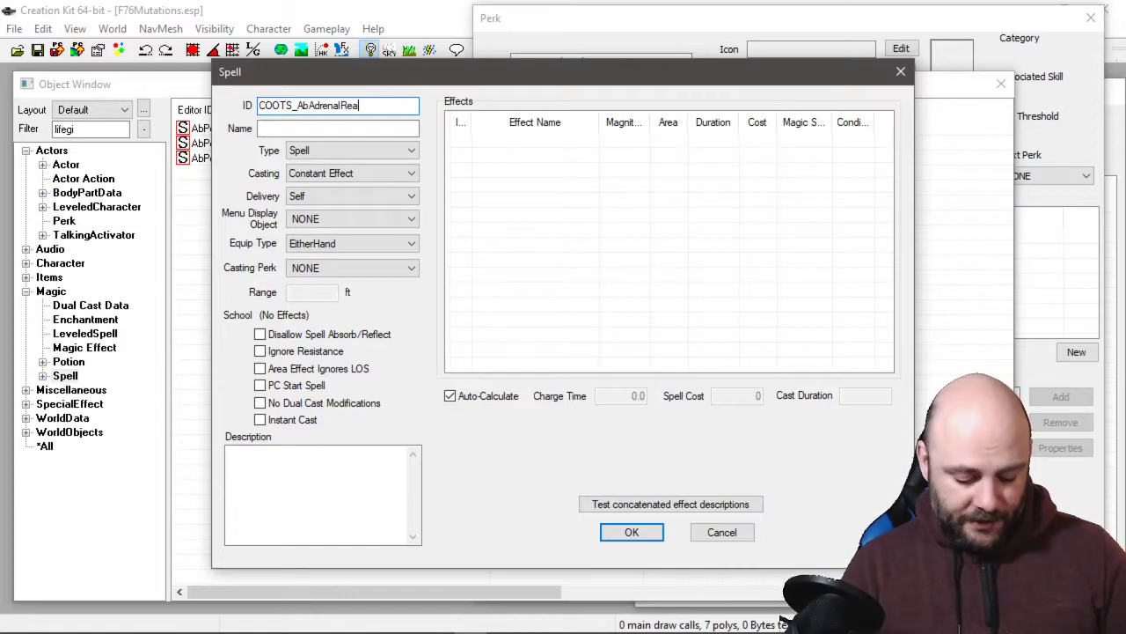
type("COOTS_AbAdrenalReaction")
key("Tab")
type("A")
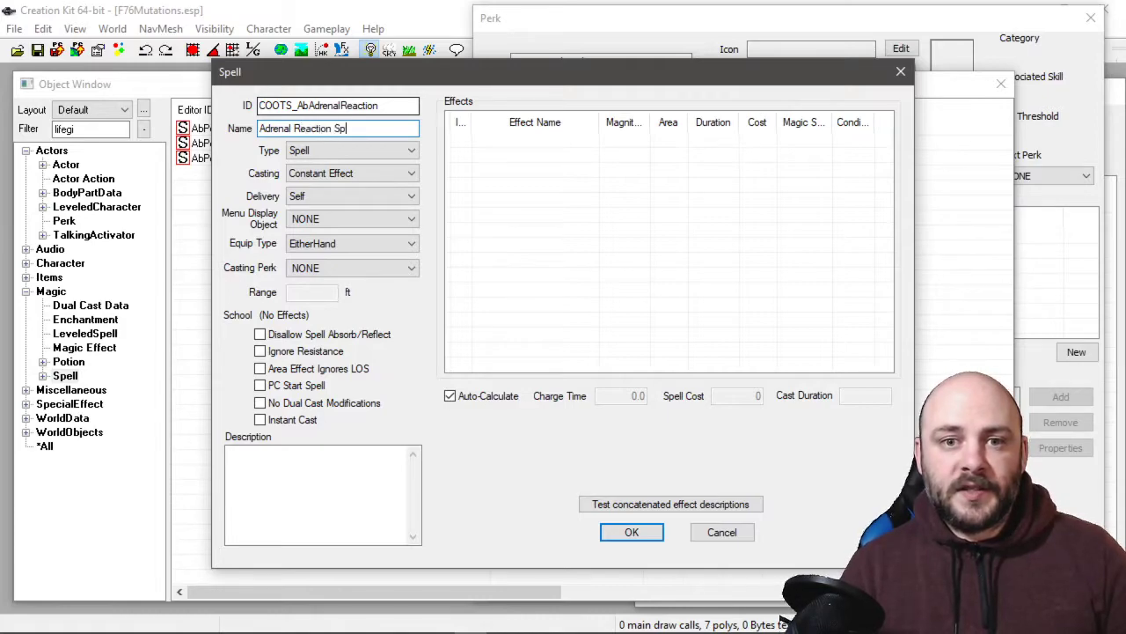
key("Tab")
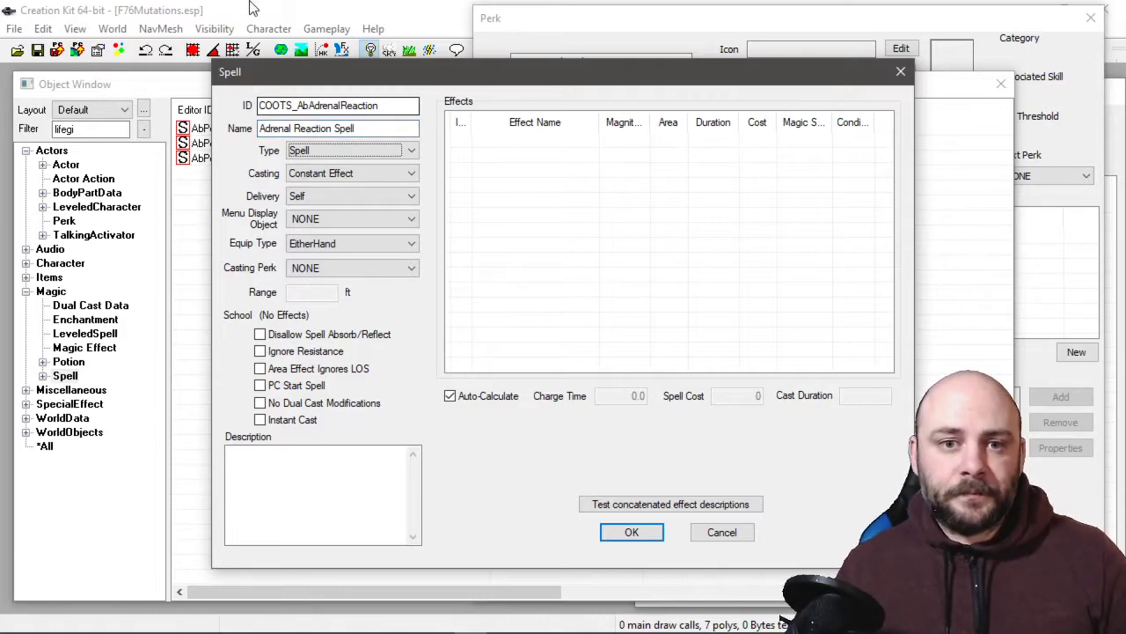
left_click(348, 153)
left_click(335, 163)
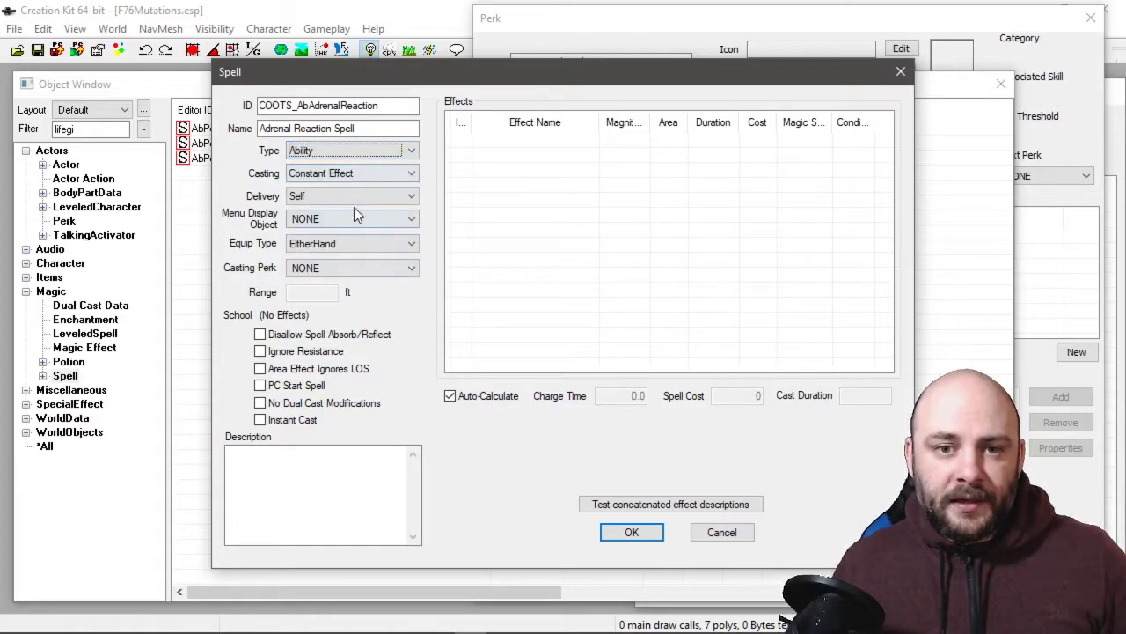
Add an effect item to the spell using AbFortifyHealRate with a magnitude of 0.5
right_click(539, 152)
left_click(579, 164)
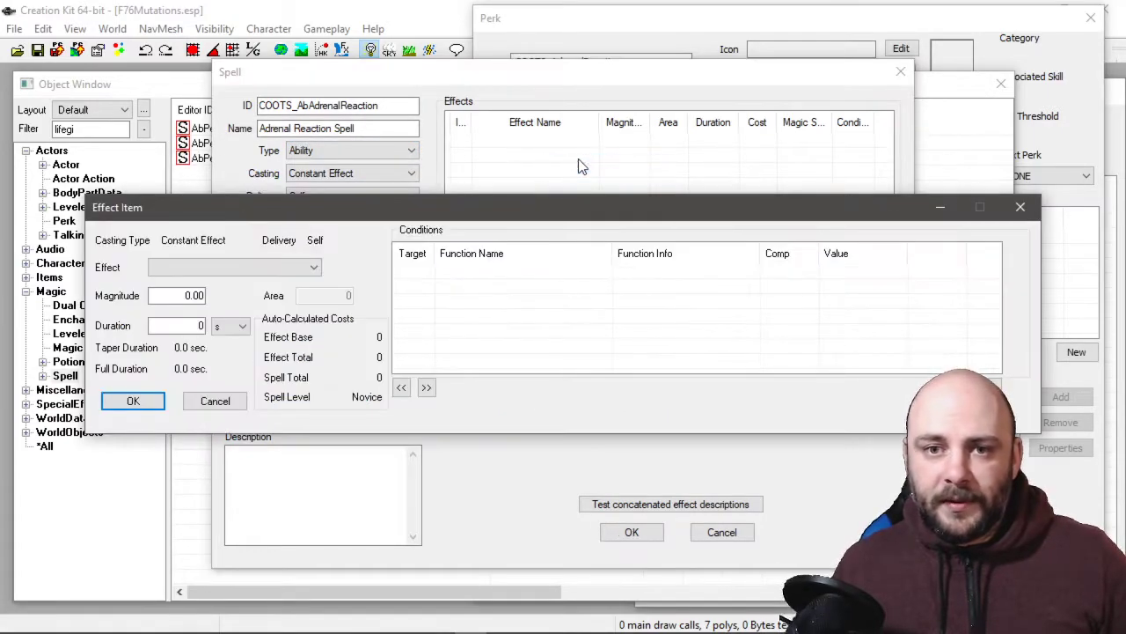
left_click(222, 268)
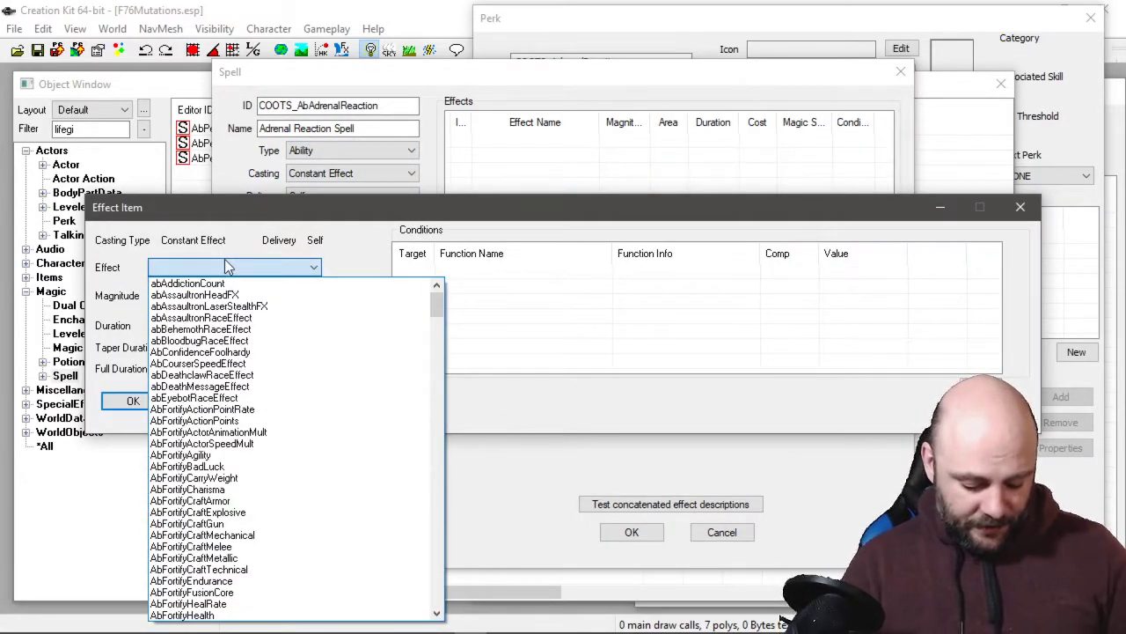
type("abf")
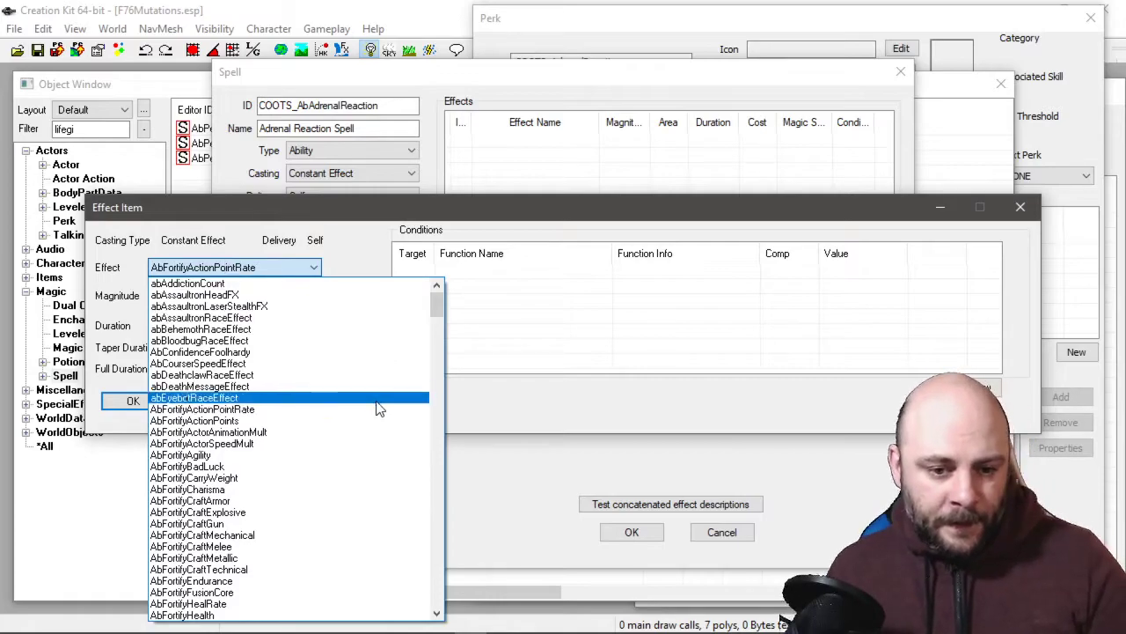
scroll(227, 515, "down", 6)
scroll(233, 516, "down", 4)
scroll(255, 518, "up", 3)
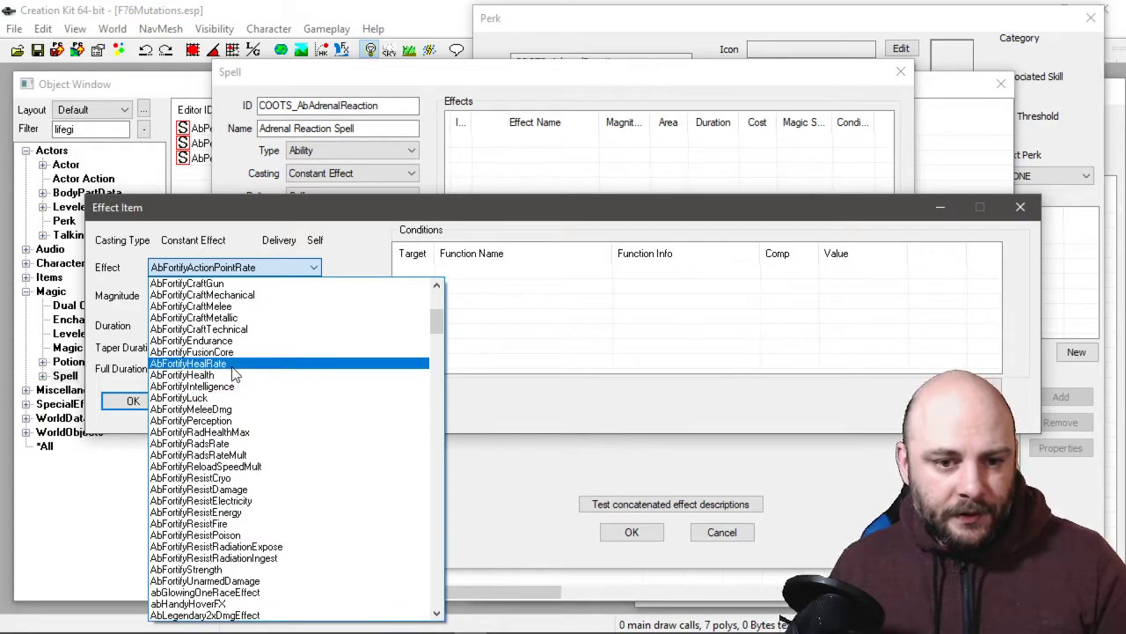
left_click(206, 363)
double_click(193, 296)
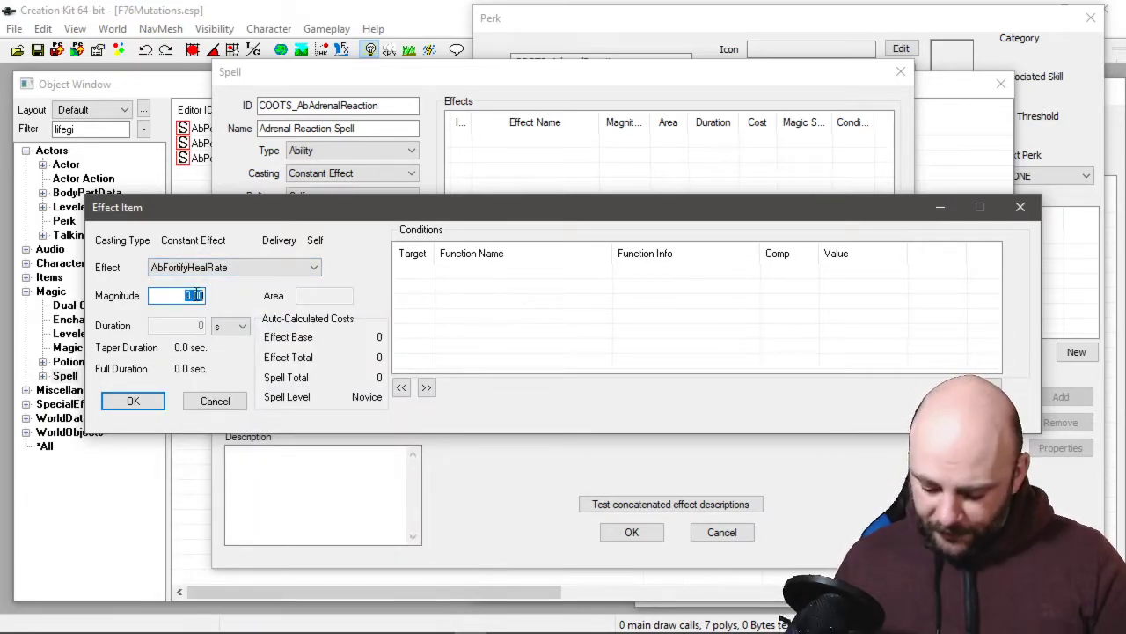
type("0")
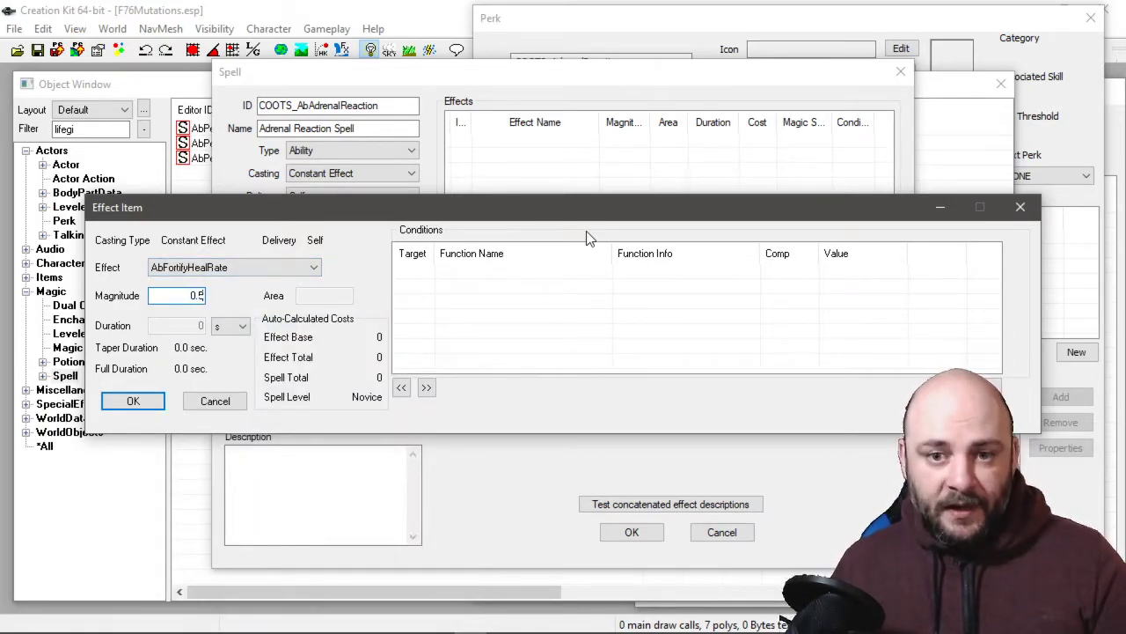
Paste the copied GetHealthPercentage <= 0.20 condition into the heal rate effect and save the effect item
right_click(463, 278)
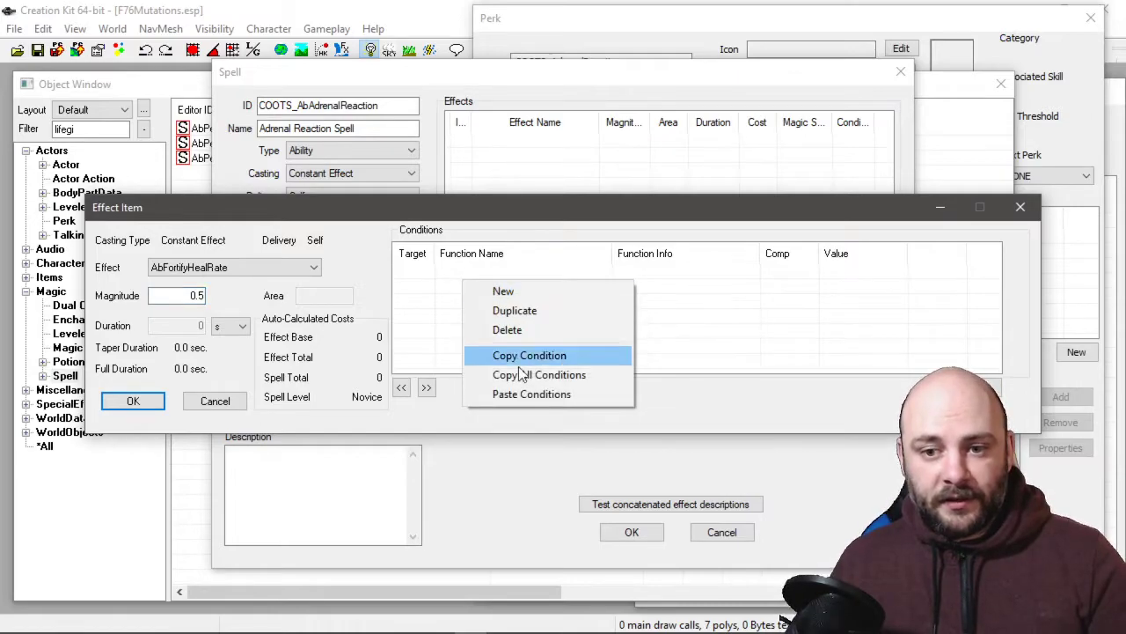
left_click(515, 394)
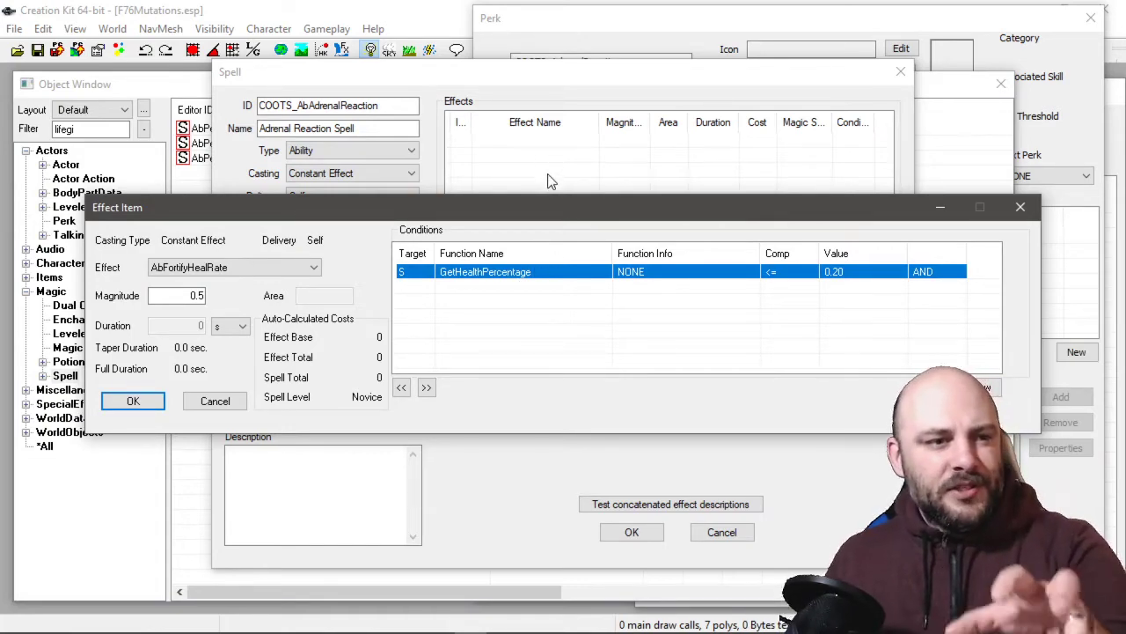
left_click(133, 402)
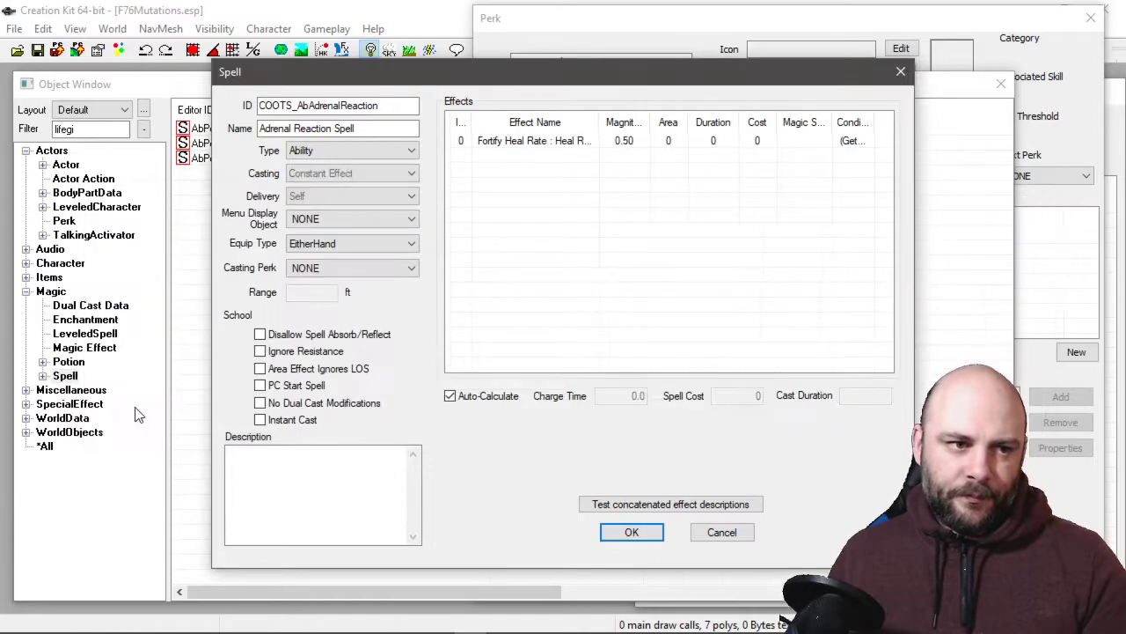
Add a second effect item to the spell and choose abReduceHealth as its effect
right_click(493, 194)
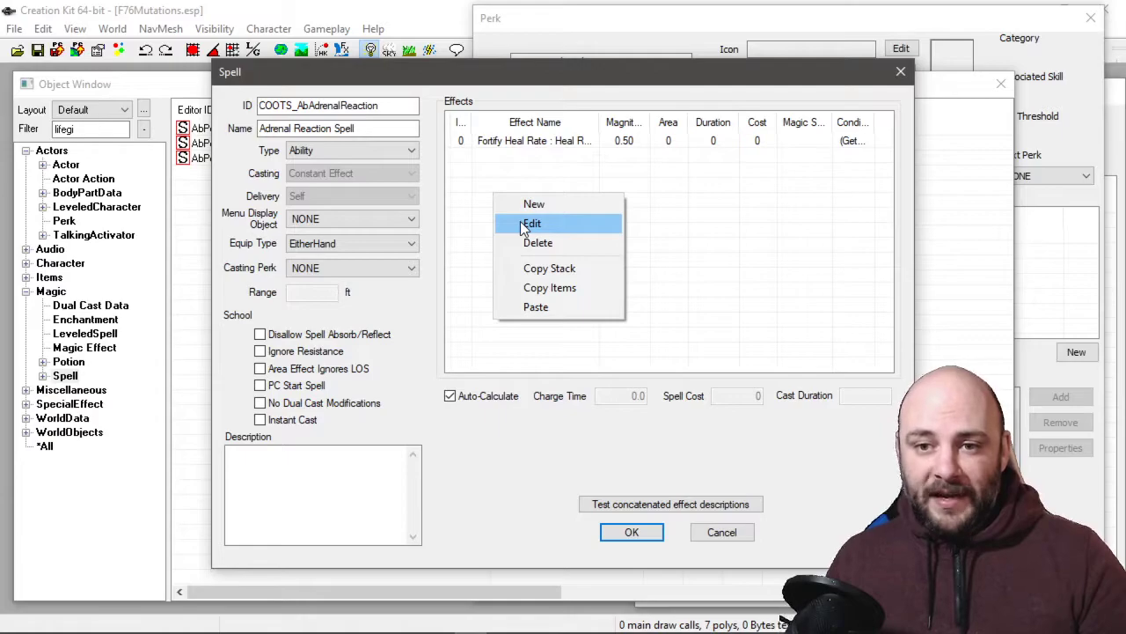
left_click(518, 206)
left_click(199, 264)
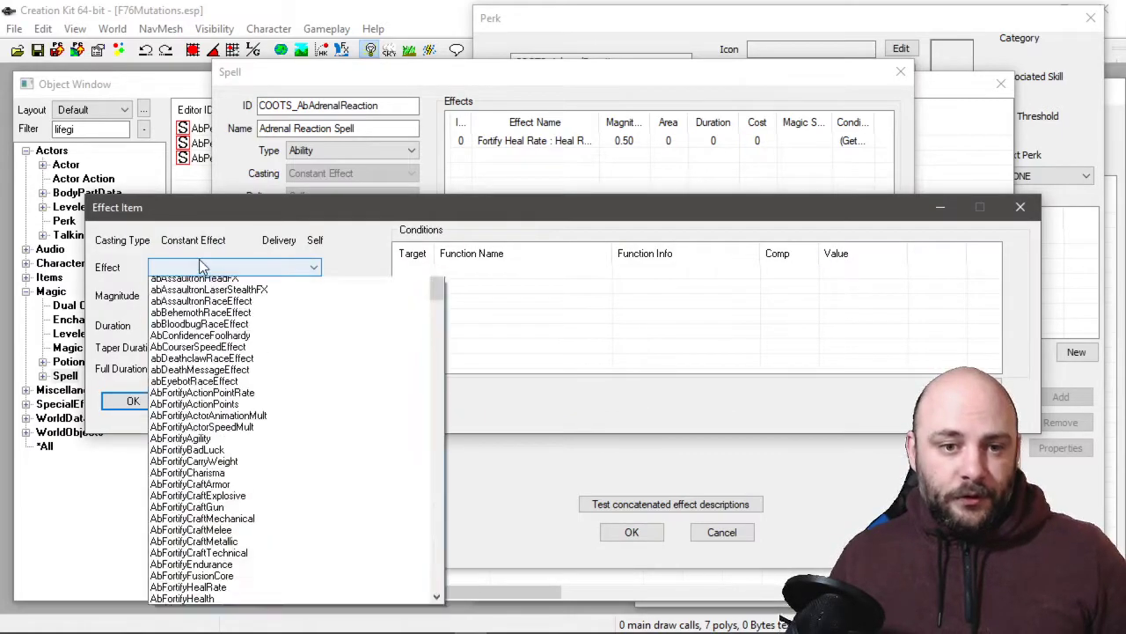
type("ab")
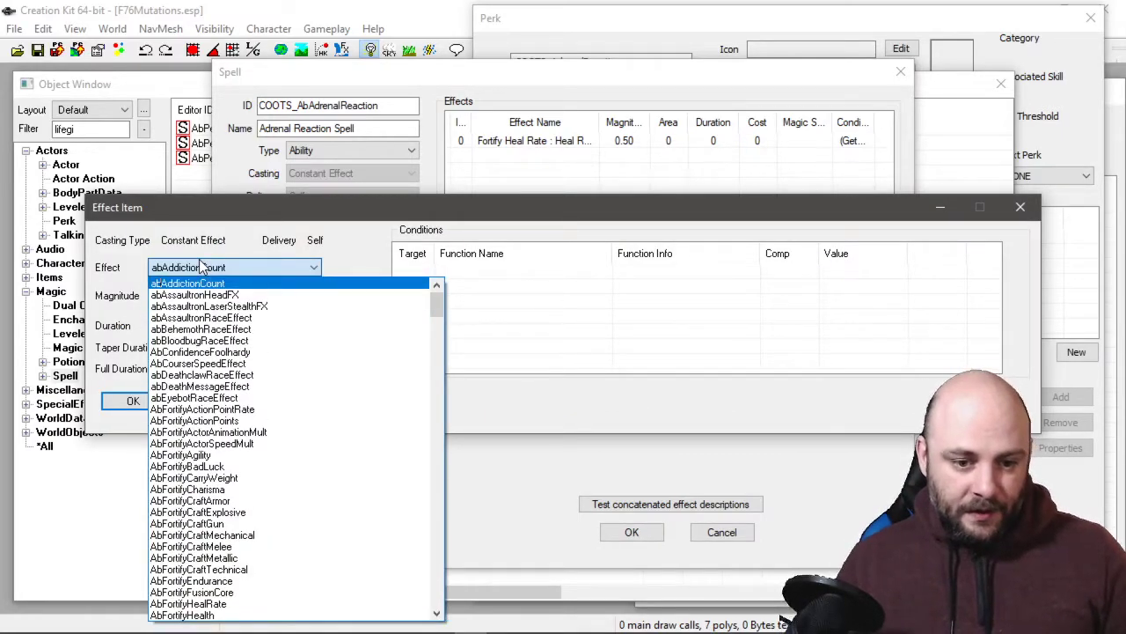
type("re")
key("Down")
key("Down")
key("Down")
key("Down")
key("Down")
key("Down")
key("Down")
key("Down")
key("Down")
key("Down")
key("Down")
key("Down")
key("Down")
key("Down")
key("Down")
key("Down")
key("Down")
key("Down")
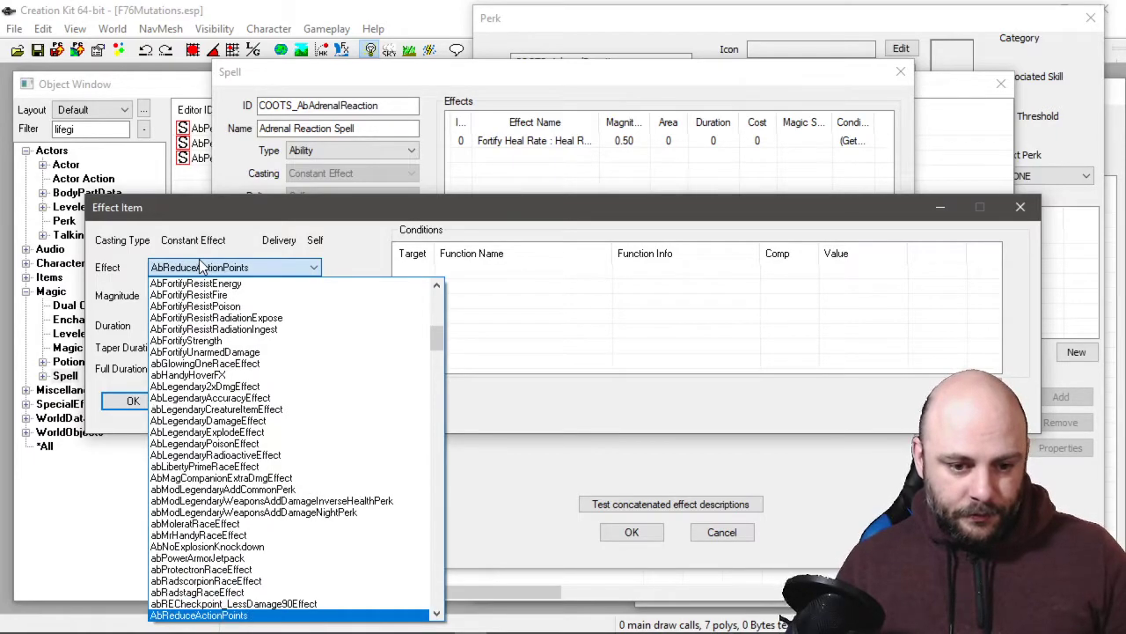
key("Down")
key("Down")
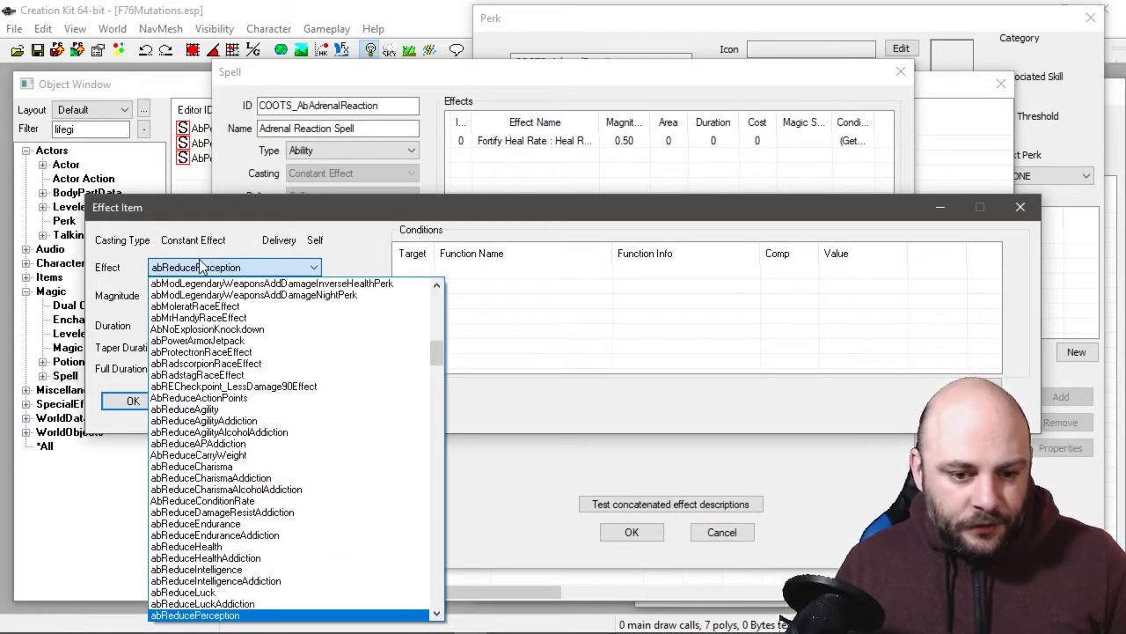
key("Up")
key("Up")
key("Up")
key("Up")
key("Up")
key("Up")
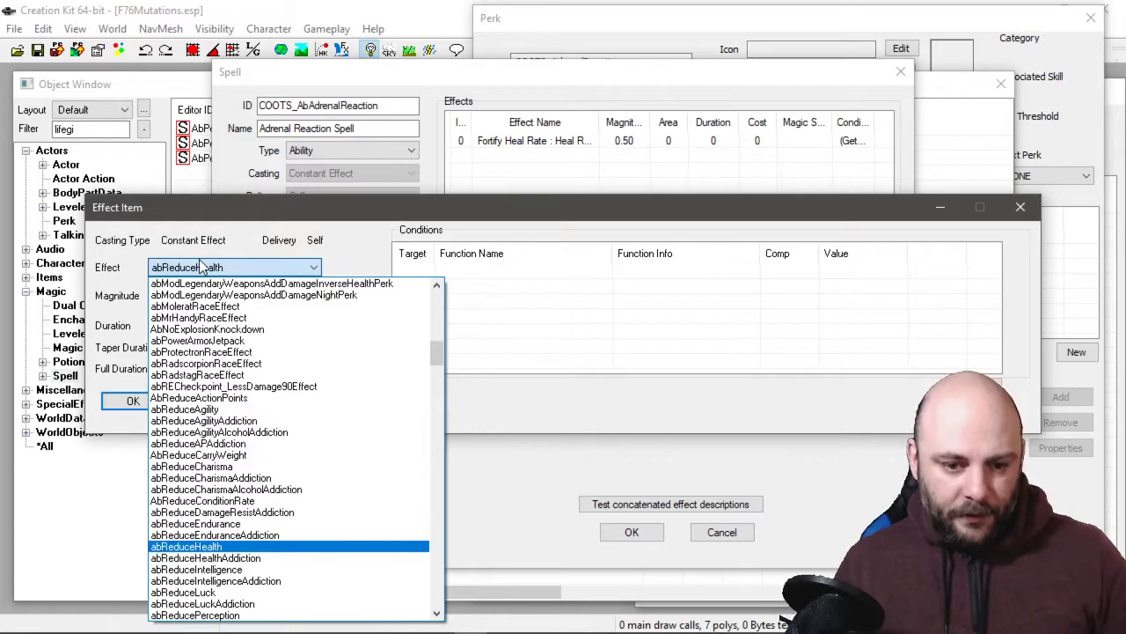
key("Down")
key("Down")
key("Down")
key("Down")
key("Down")
key("Down")
key("Down")
key("Up")
key("Up")
key("Up")
key("Up")
key("Up")
key("Up")
key("Up")
key("Return")
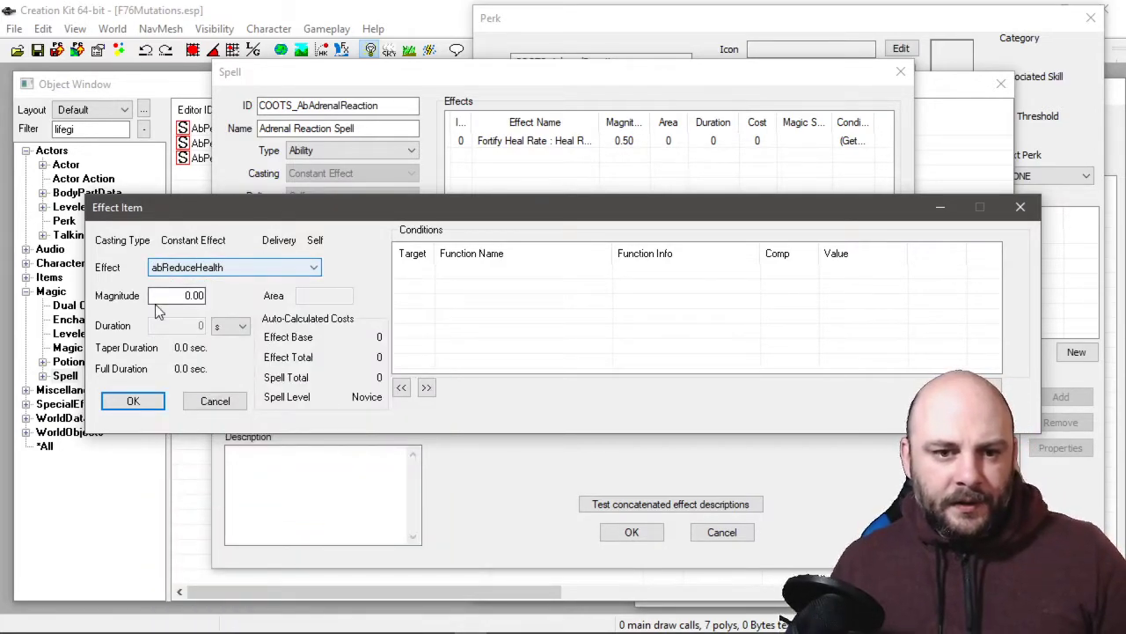
Set the abReduceHealth effect's magnitude to 50 and save both the effect item and the spell
key("Tab")
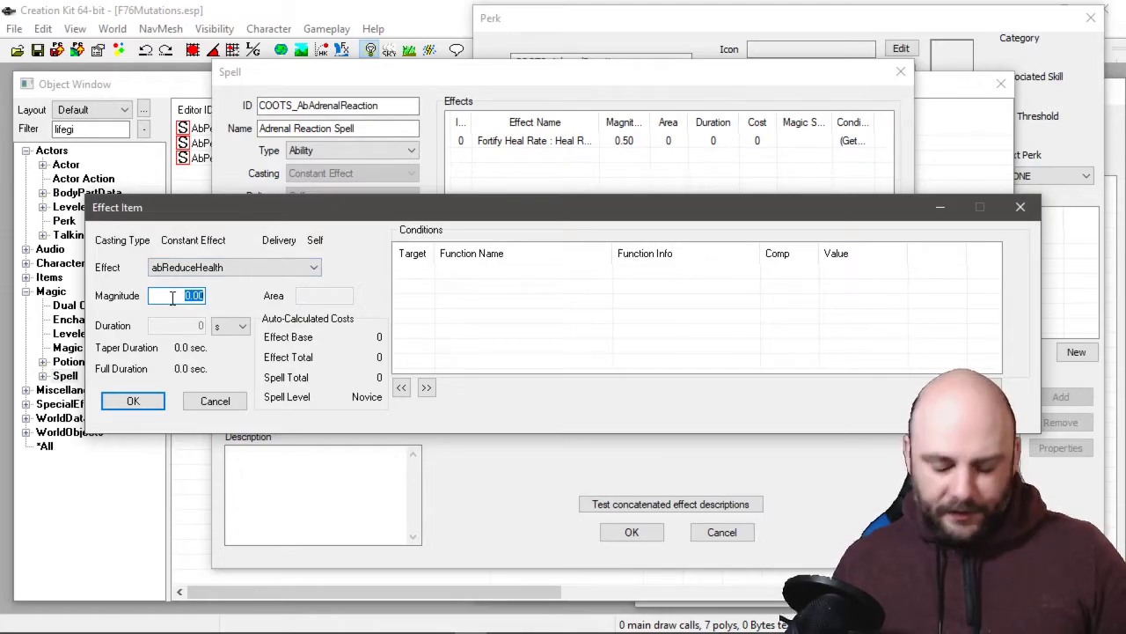
type("50")
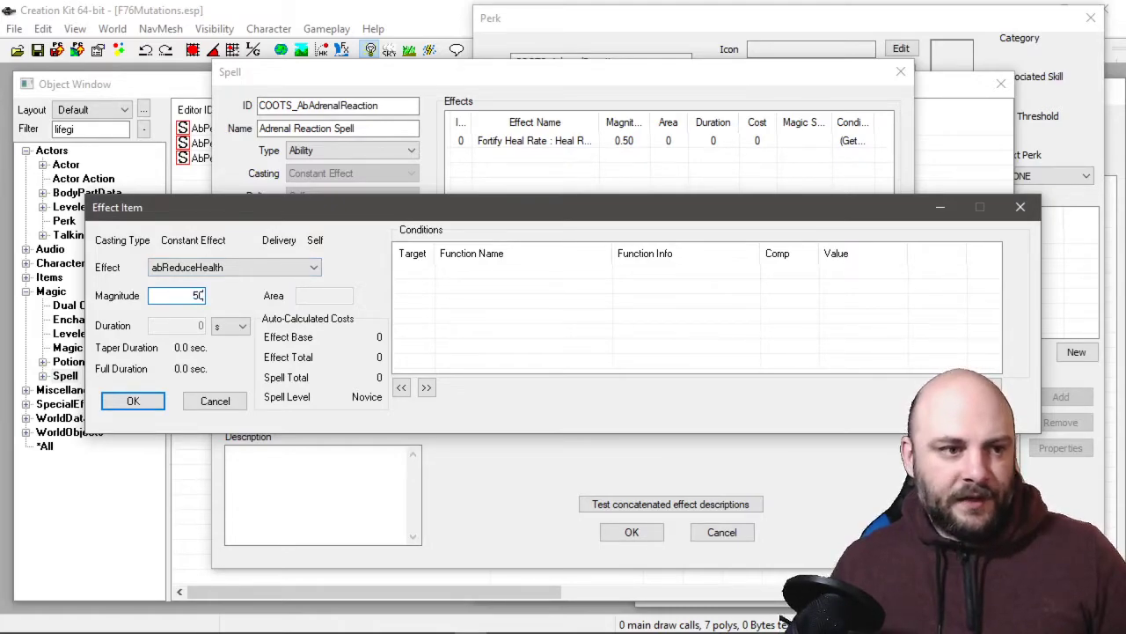
left_click(135, 402)
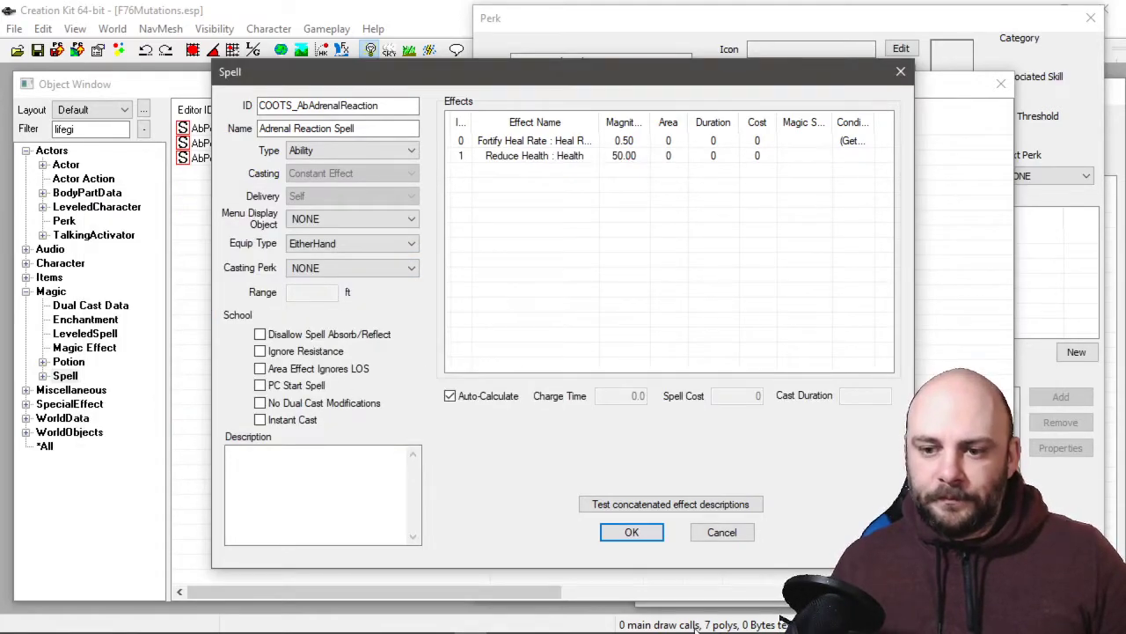
left_click(631, 531)
Add a rank 1 perk entry granting the COOTS_AbAdrenalReaction ability to the COOTS_AdrenalReaction perk, and save the perk
left_click(670, 53)
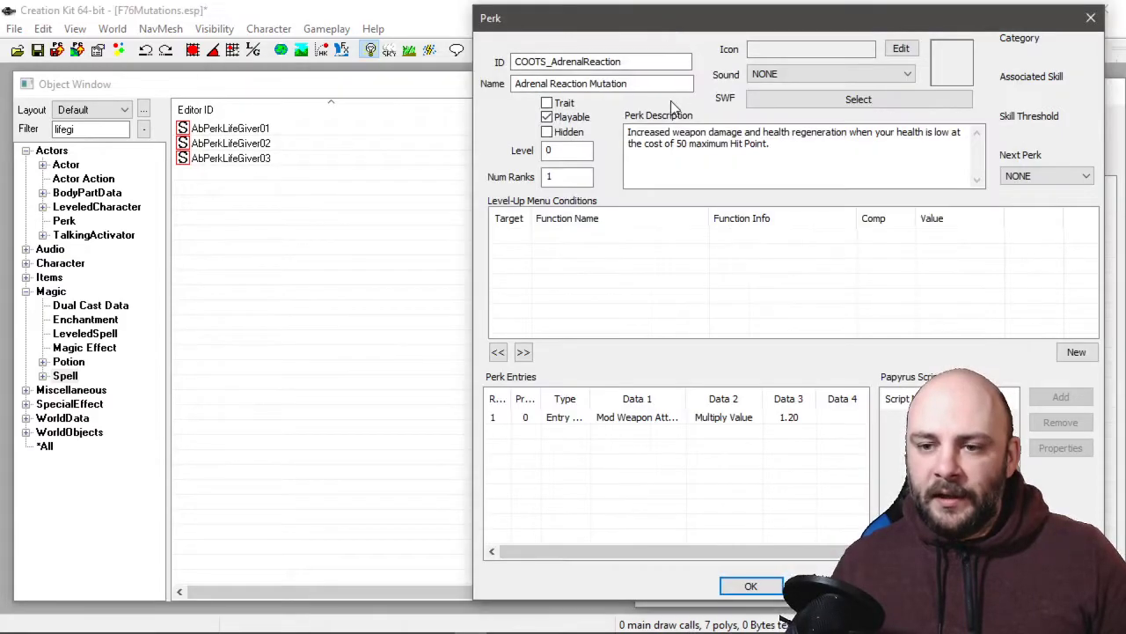
right_click(598, 437)
left_click(623, 448)
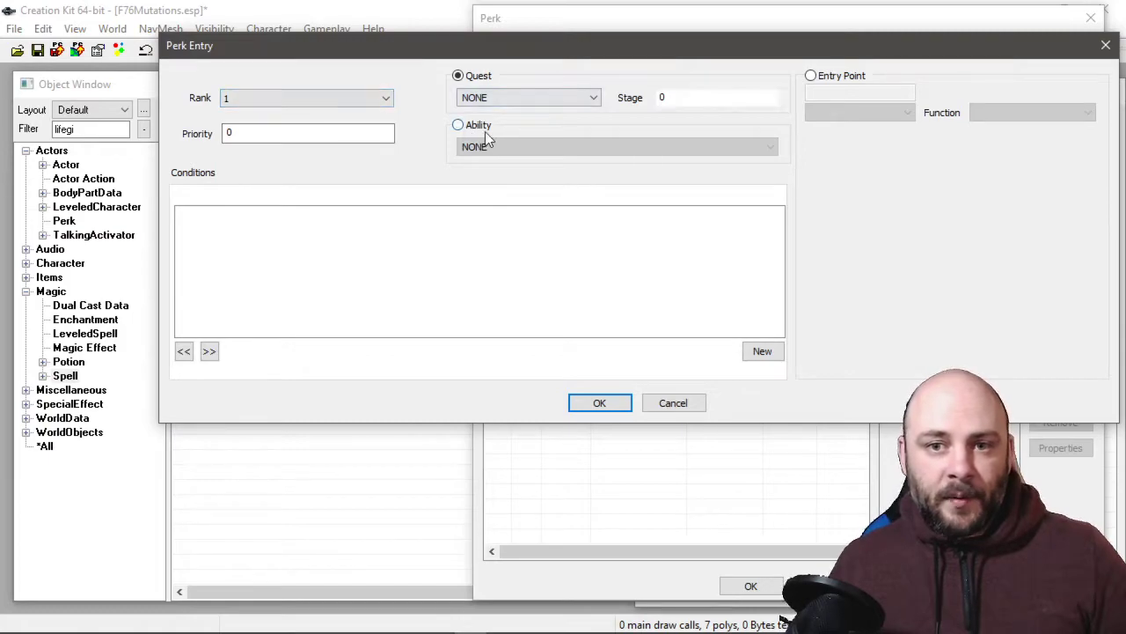
left_click(483, 132)
left_click(490, 147)
type("coots")
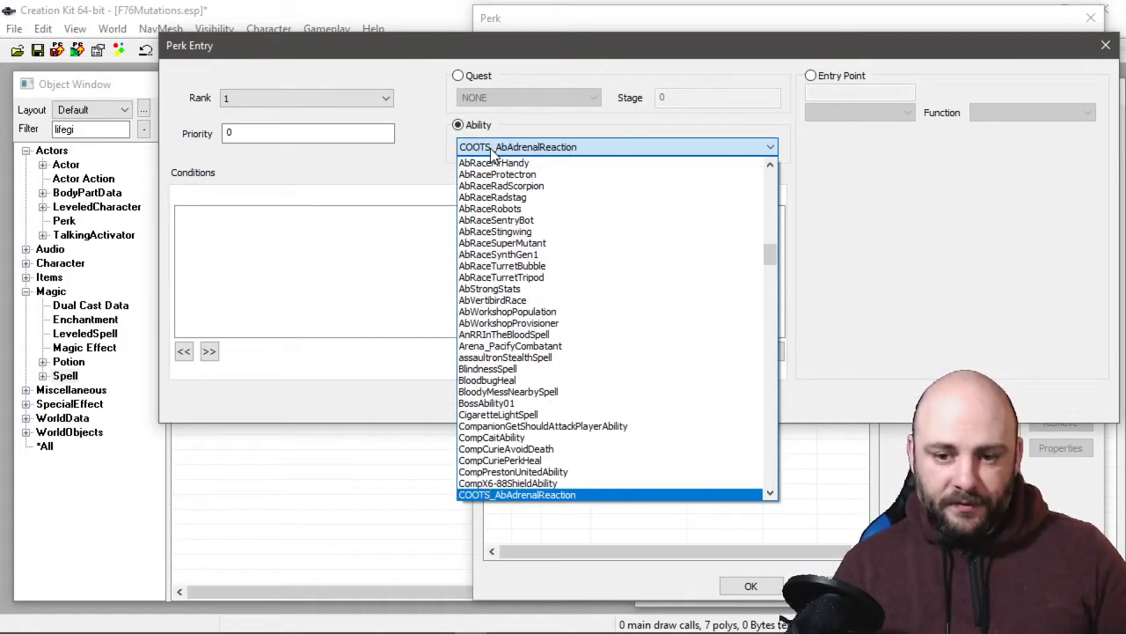
key("Down")
key("Down")
key("Up")
key("Up")
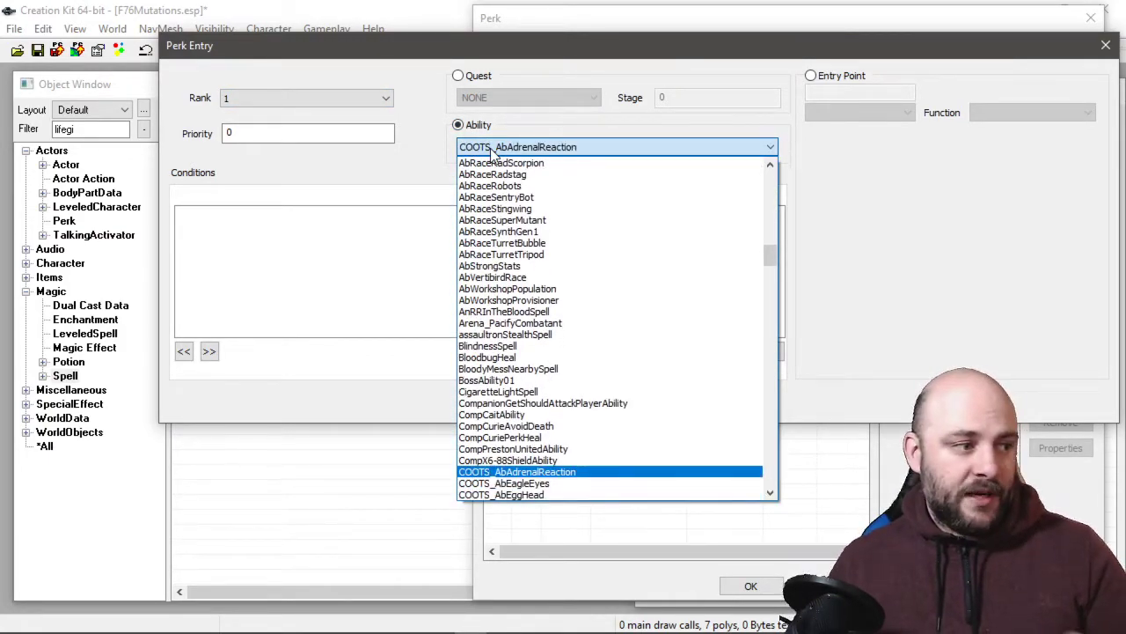
key("Return")
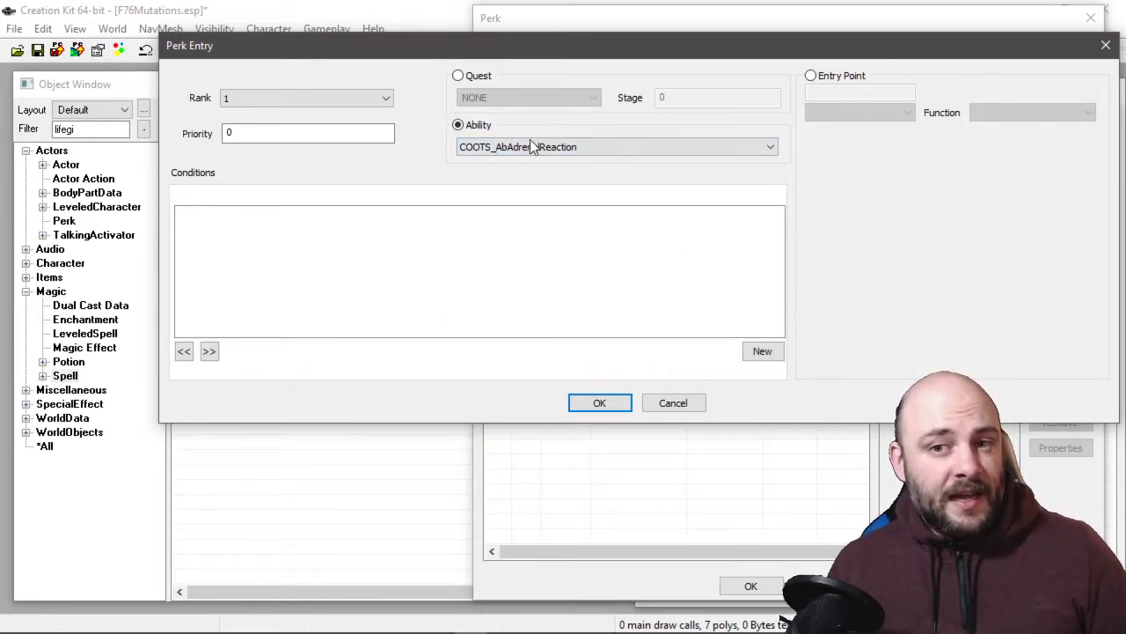
left_click(594, 406)
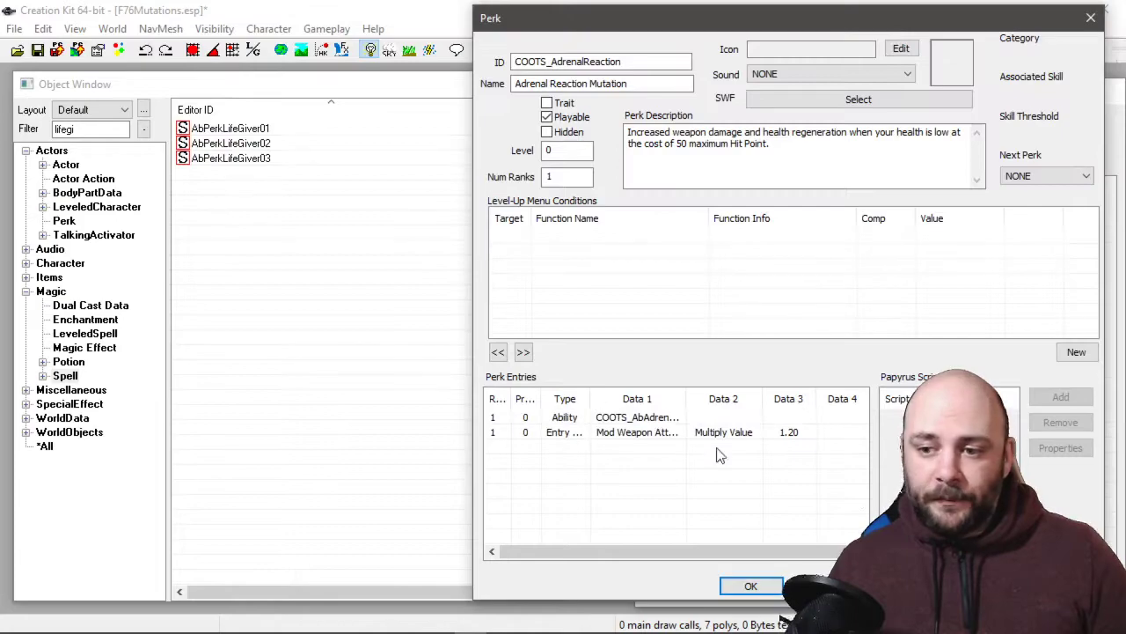
left_click(755, 586)
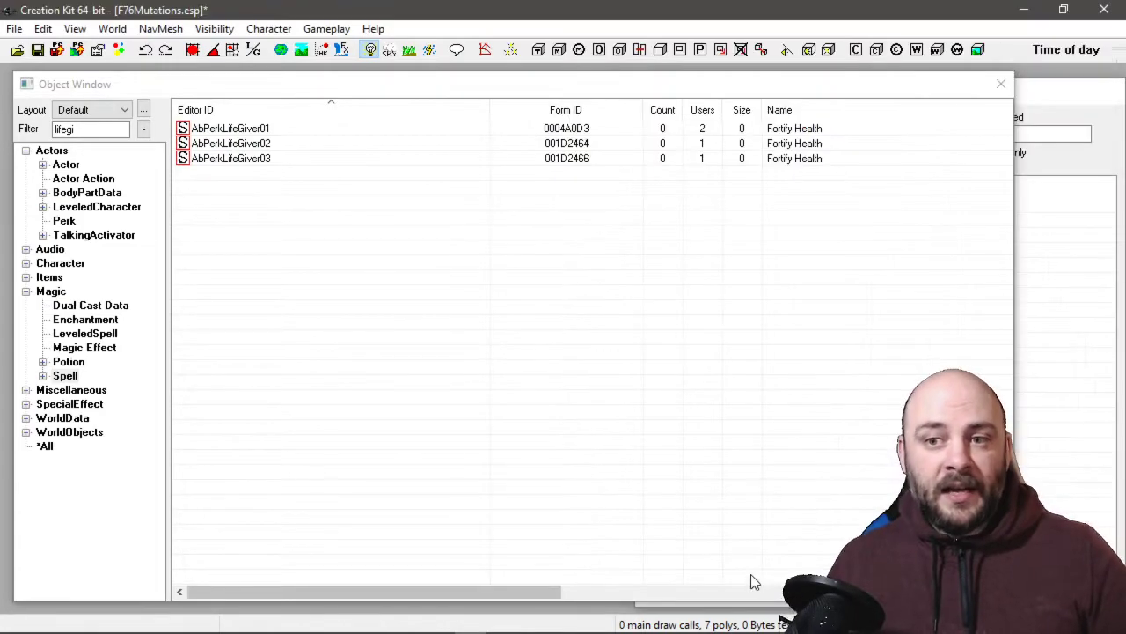
Create a new perk with the ID COOTS_HealingFactor and the name Healing Factor Perk
left_click(64, 221)
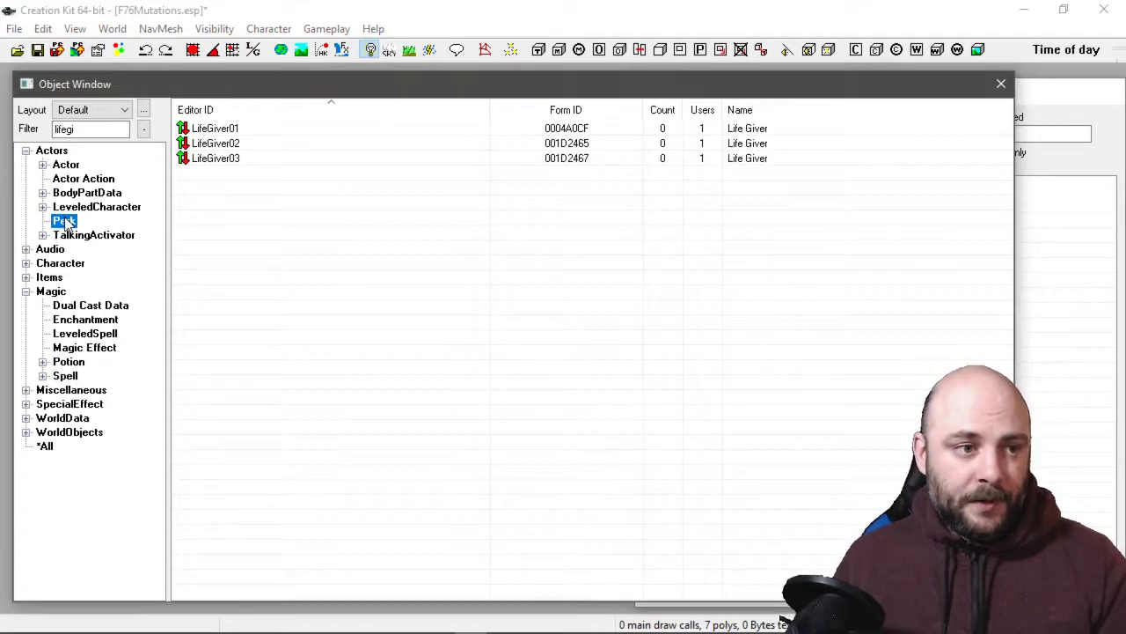
right_click(196, 207)
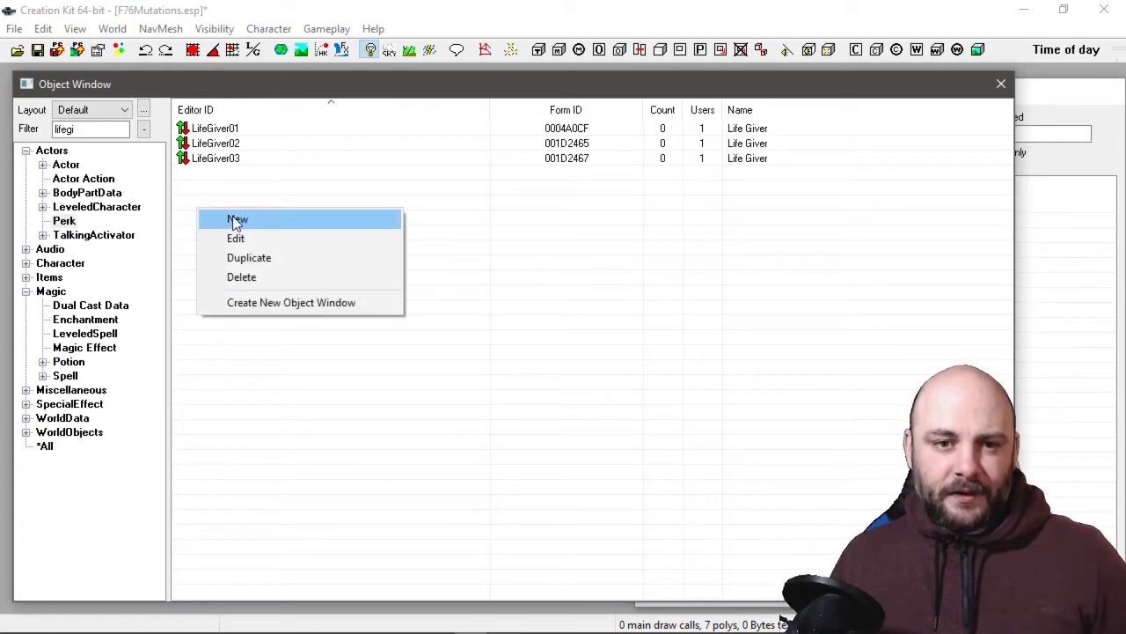
left_click(229, 216)
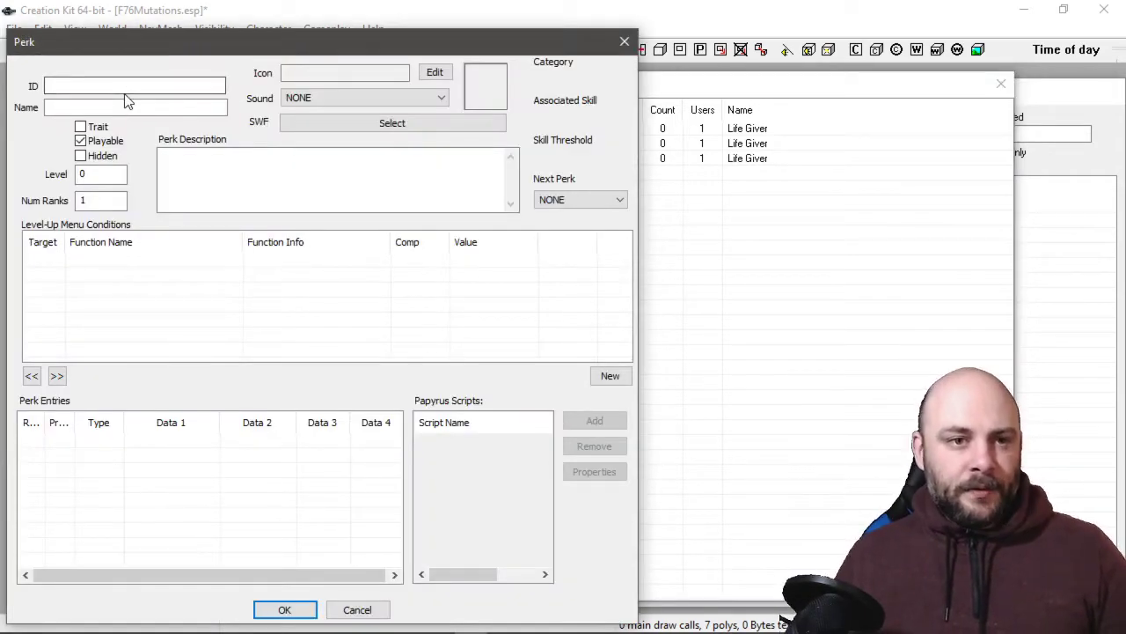
type("COOTS_HealingFactor")
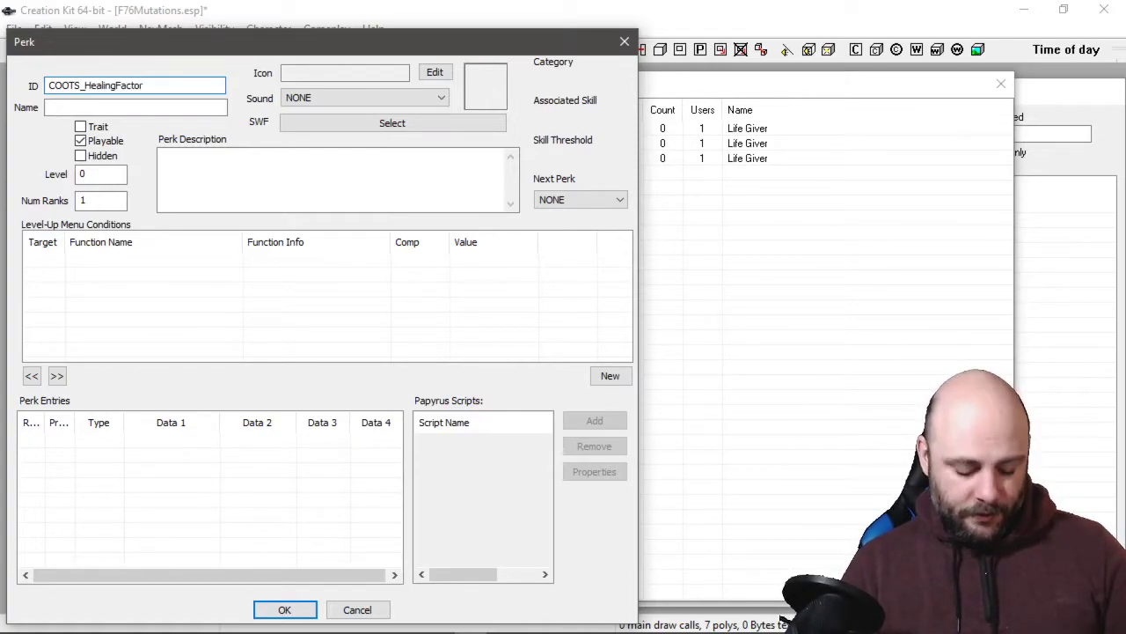
key("Tab")
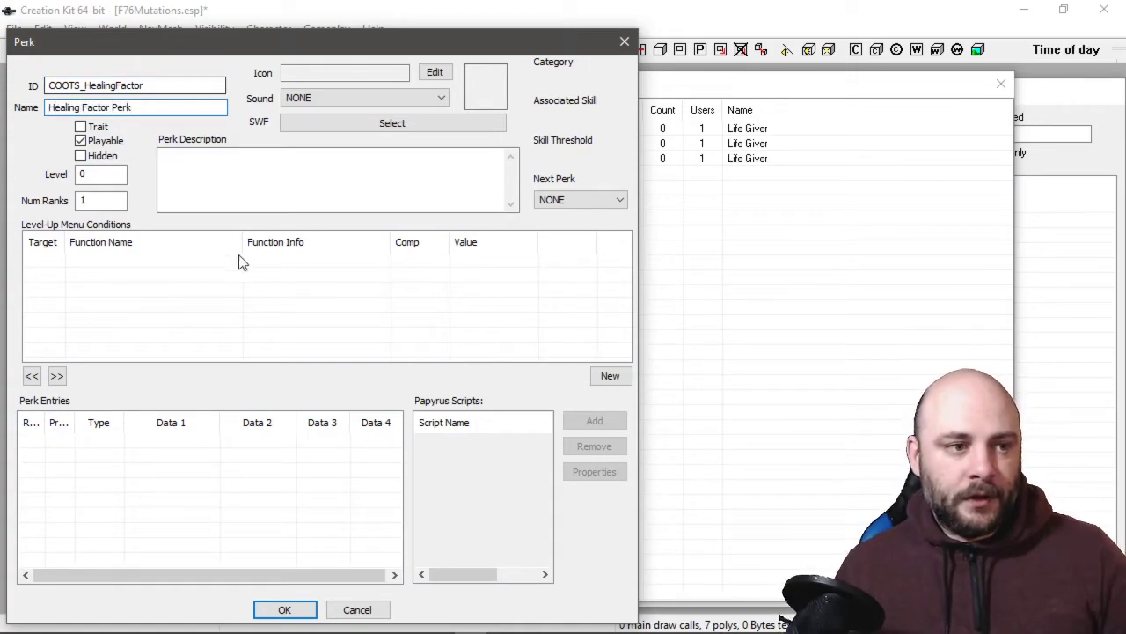
Enter the perk description "Gain large health regeneration when outside of combat but chems are 55% less effective."
left_click(270, 174)
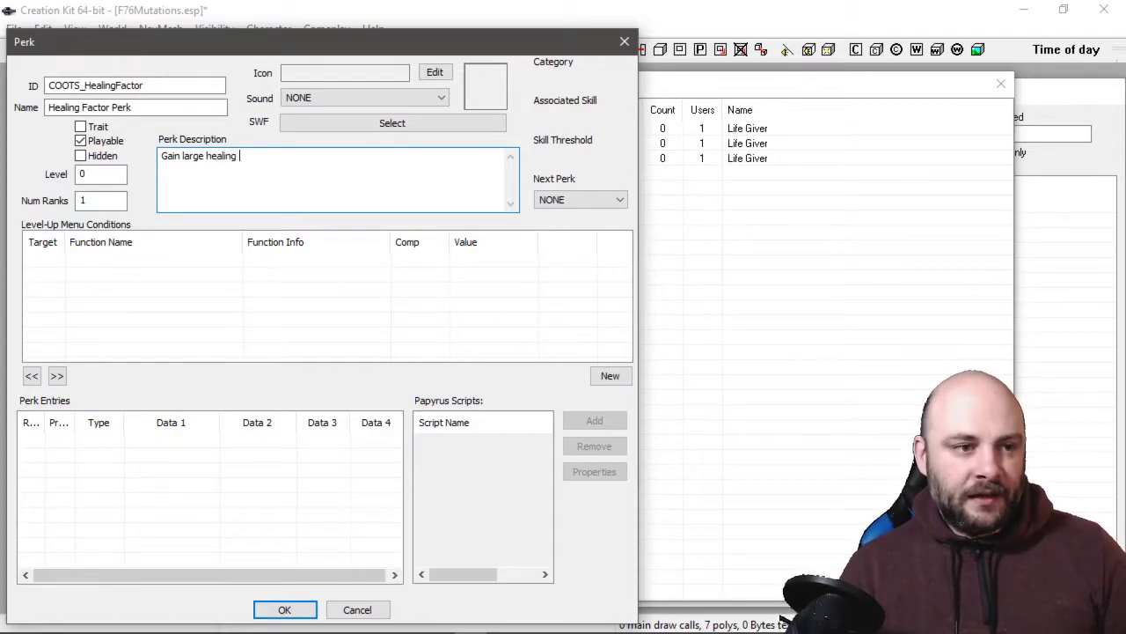
key("BackSpace")
key("BackSpace")
key("BackSpace")
key("BackSpace")
key("BackSpace")
key("BackSpace")
key("BackSpace")
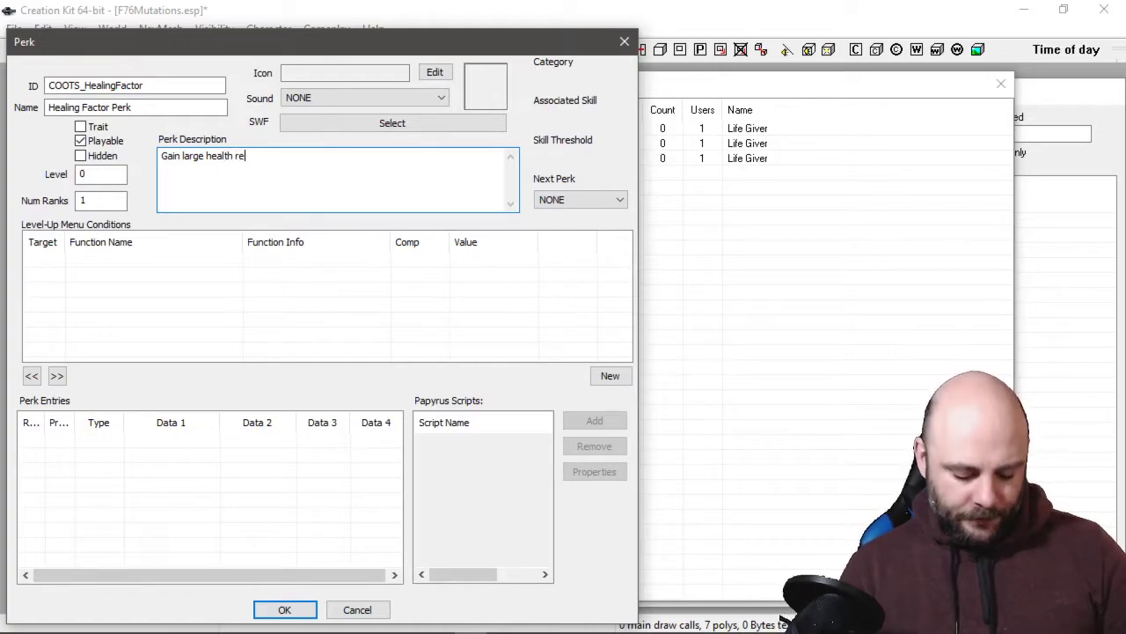
type("neration when outsi")
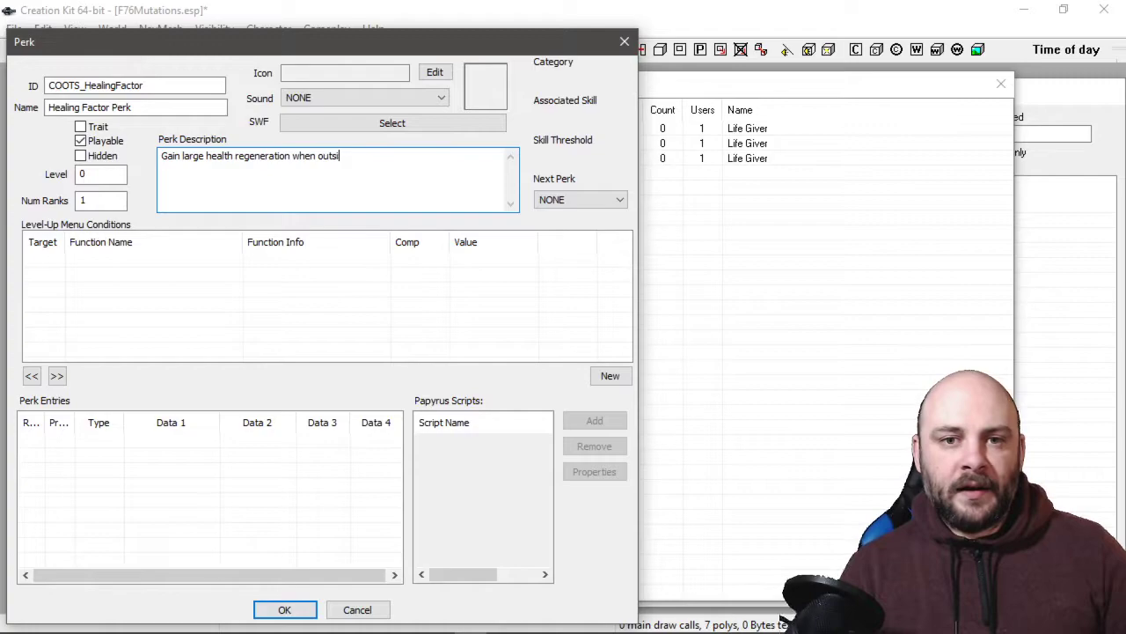
type("de of combat but chems")
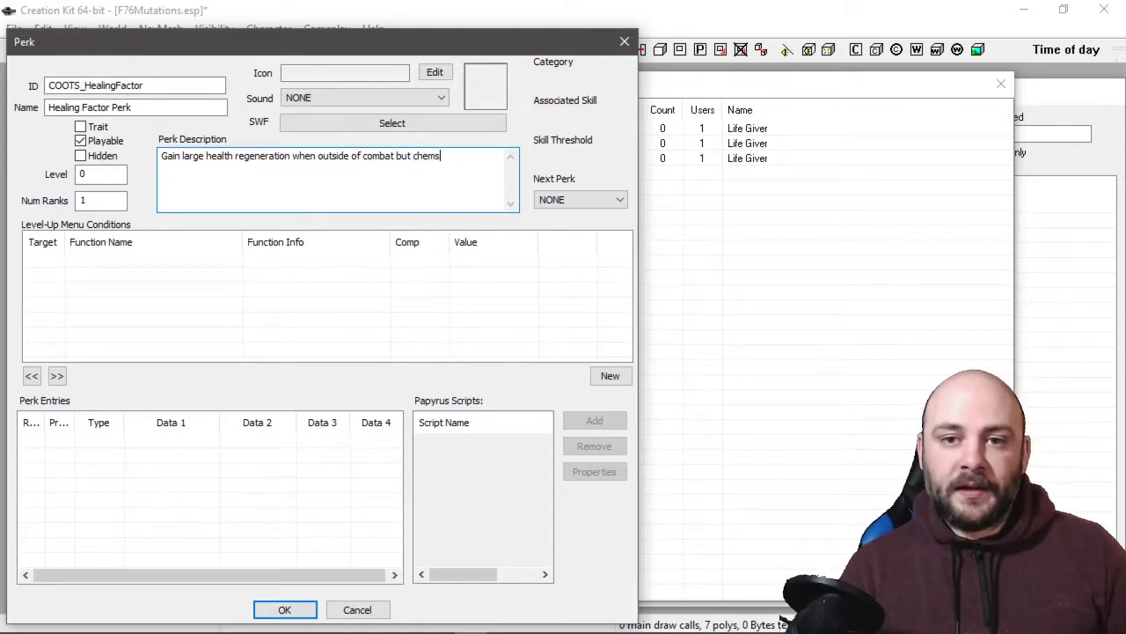
type("% less effective.")
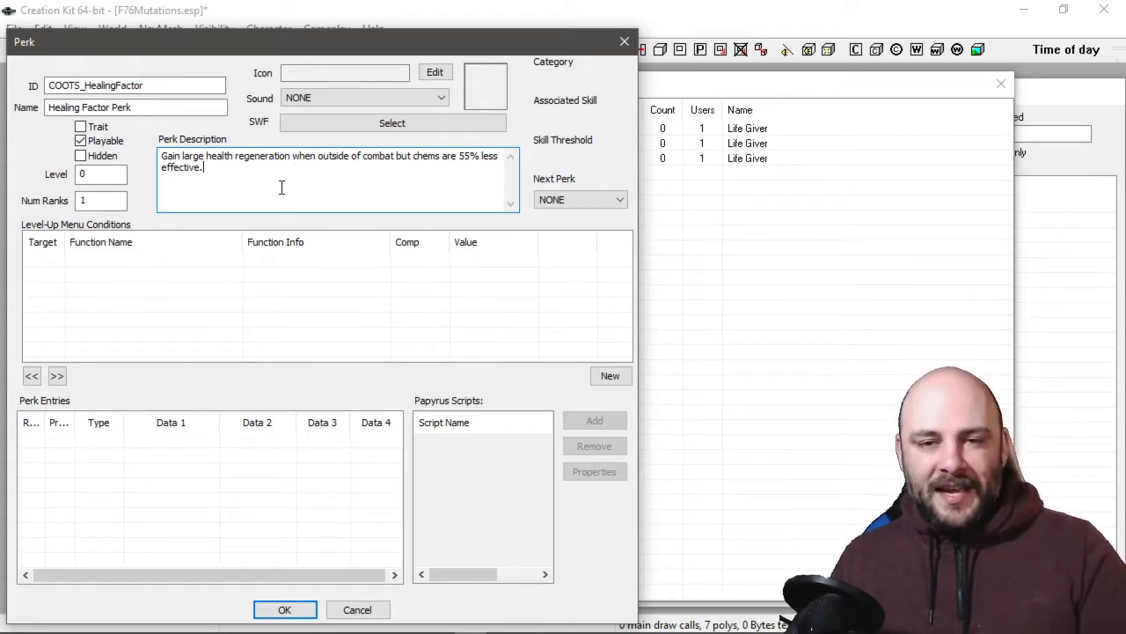
Create a new spell with the ID COOTS_AbHealingFactor and the name Healing Factor Spell
left_click(704, 236)
left_click(66, 375)
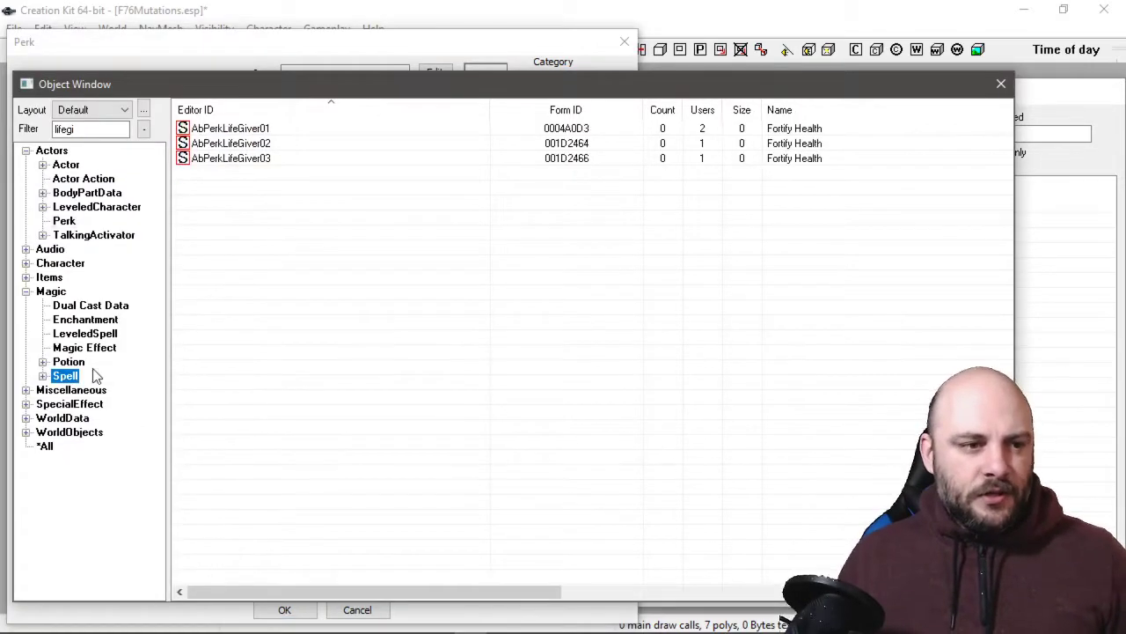
right_click(294, 222)
left_click(343, 233)
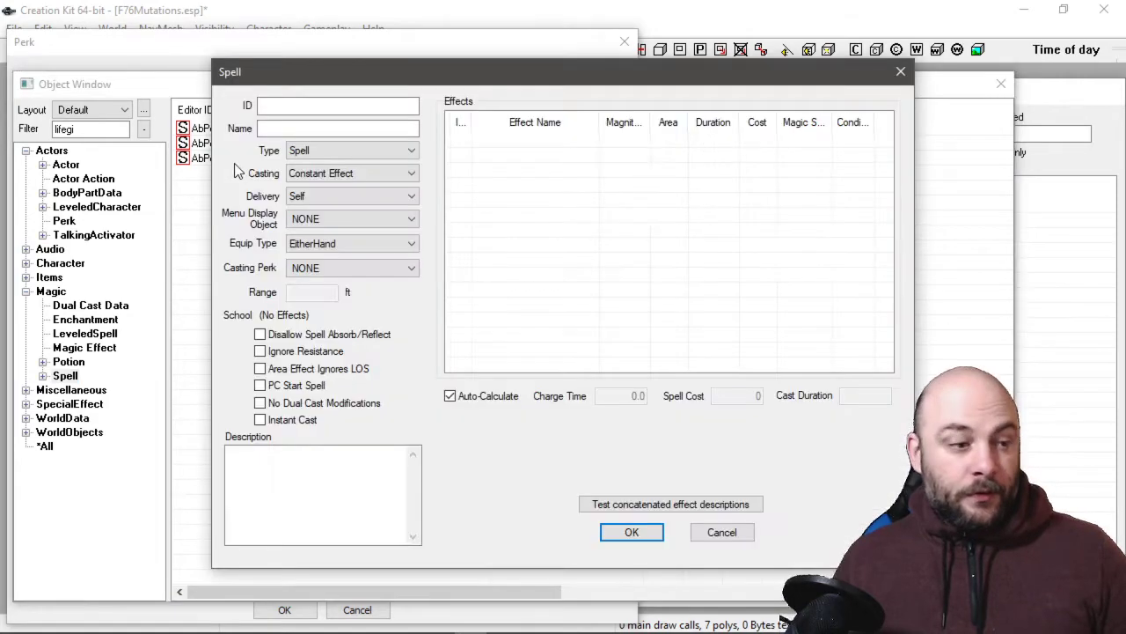
left_click(277, 106)
type("COOTS_AbHealingFac")
key("Tab")
type("Healing Factor")
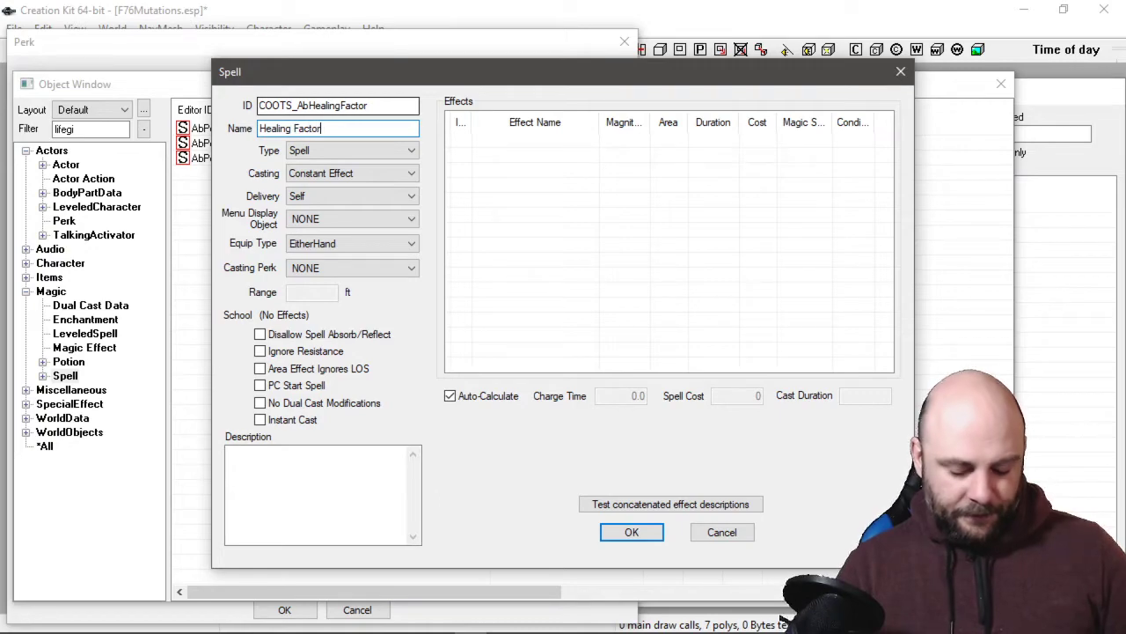
type(" Sp")
Set the Healing Factor spell's type to Ability
key("Tab")
key("Down")
key("Up")
key("Up")
key("Up")
key("Up")
key("Up")
key("Up")
key("Up")
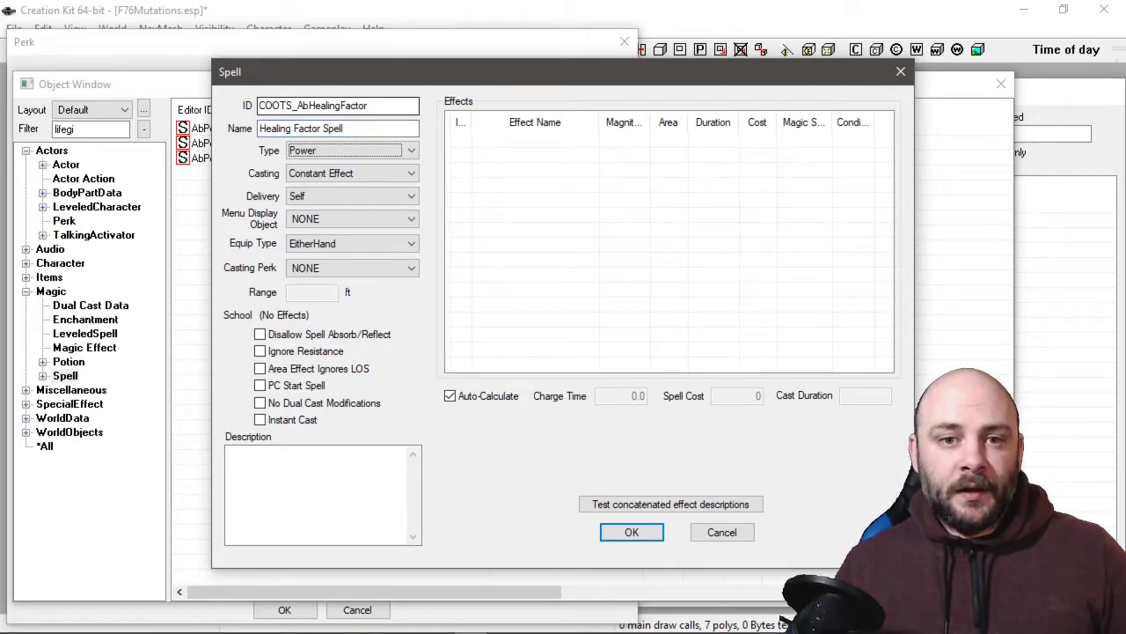
Add an effect item to the spell using AbFortifyHealRate with a magnitude of 1
right_click(593, 204)
left_click(604, 209)
left_click(200, 270)
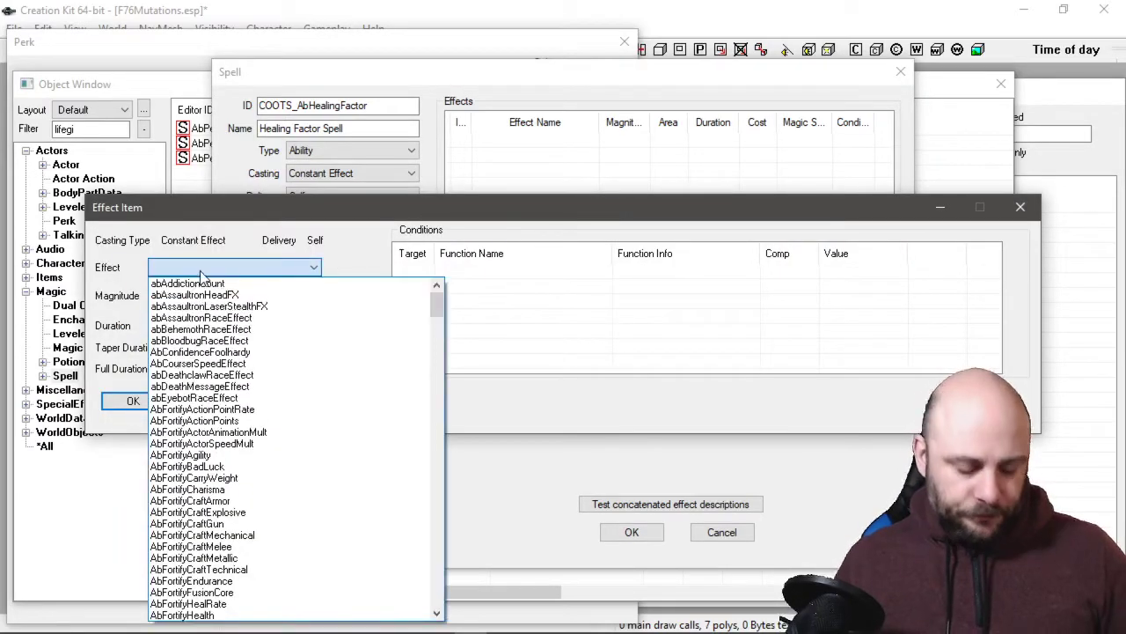
type("fabf")
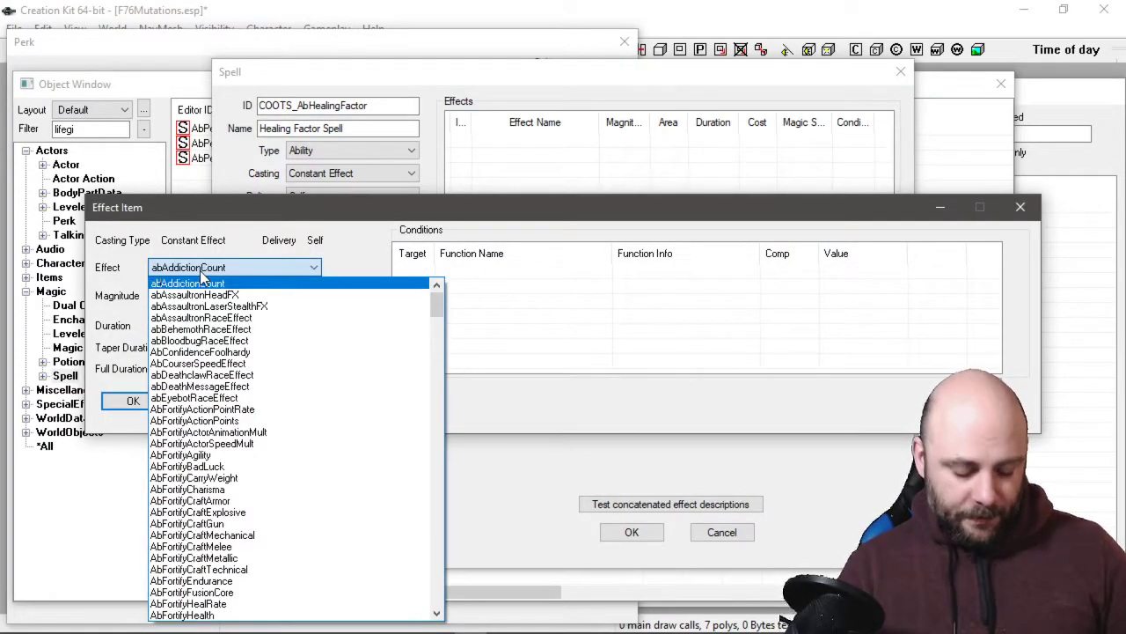
key("Down")
key("Down")
key("Down")
key("Down")
key("Down")
key("Down")
key("Down")
key("Down")
key("Down")
key("Down")
key("Down")
key("Down")
key("Down")
key("Down")
key("Down")
key("Down")
key("Down")
key("Down")
key("Down")
key("Down")
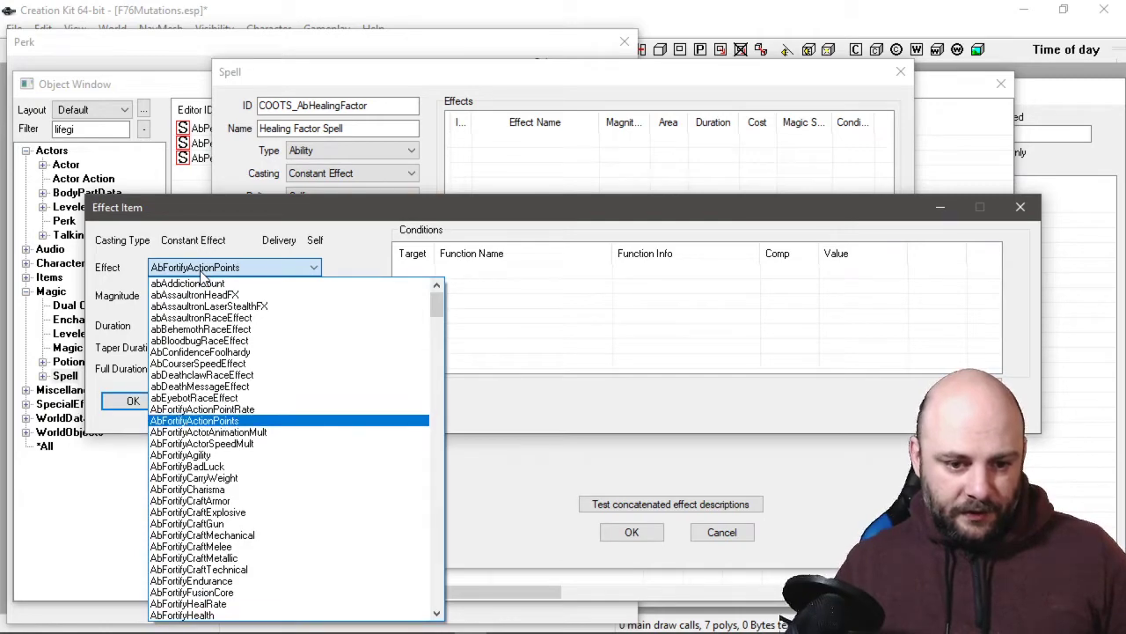
key("Up")
key("Up")
key("Up")
key("Return")
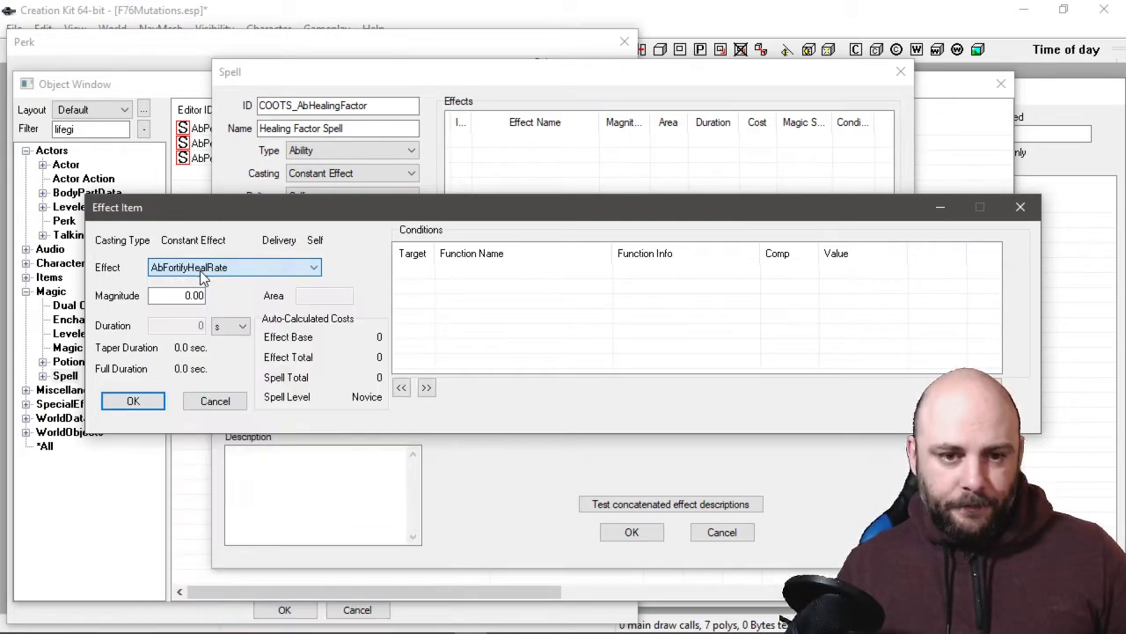
left_click(201, 294)
double_click(201, 294)
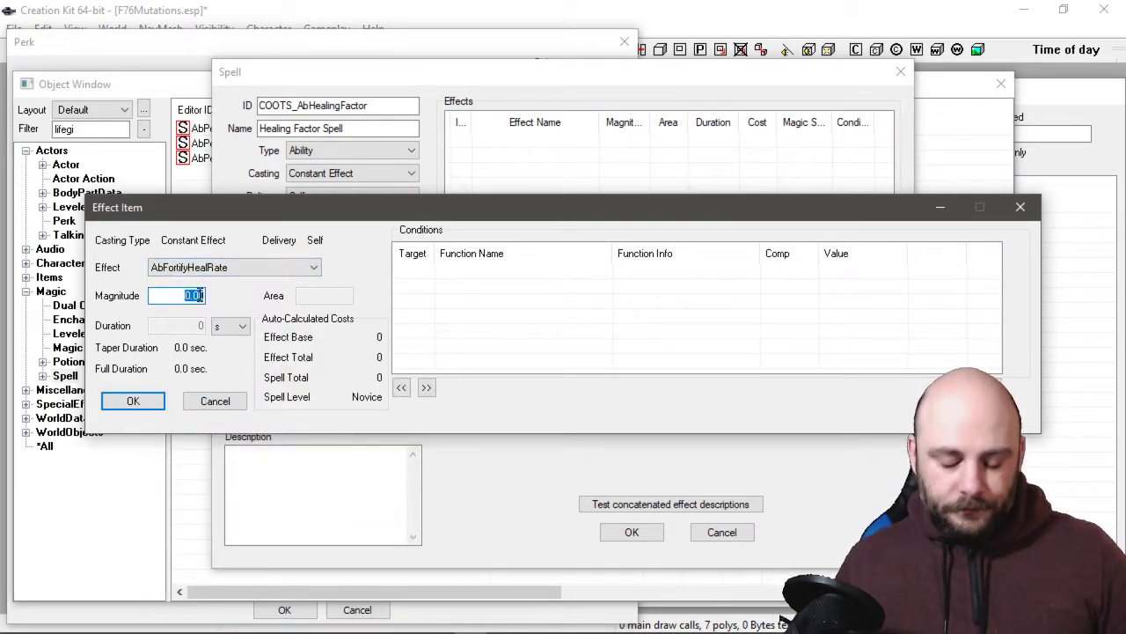
type("1")
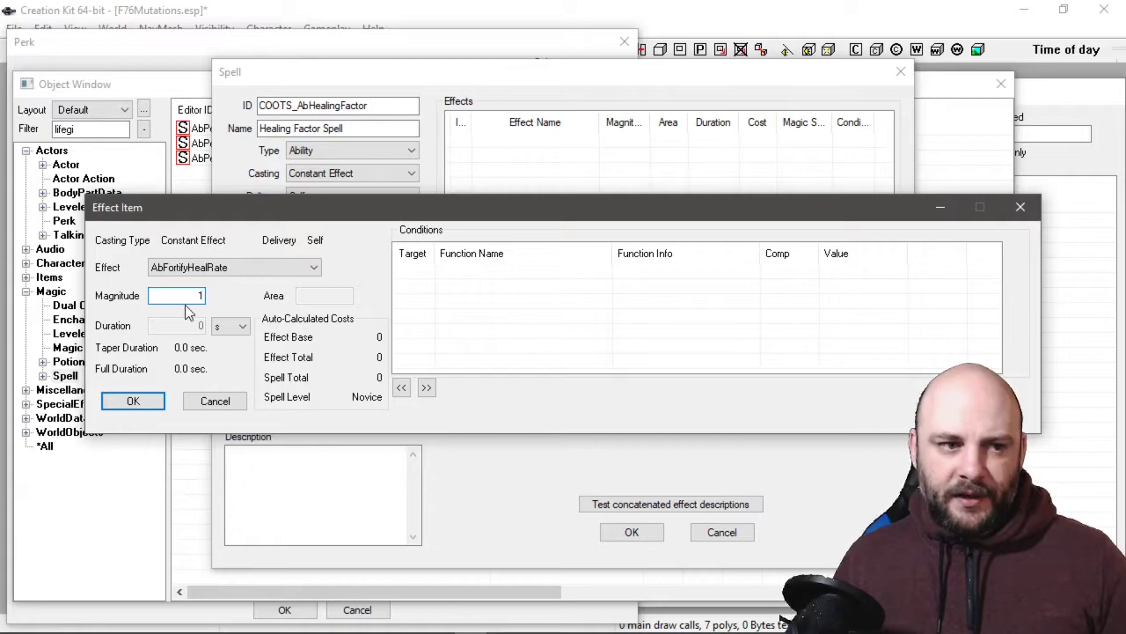
Add a condition to the heal rate effect and choose IsInCombat as its function
right_click(458, 292)
left_click(476, 295)
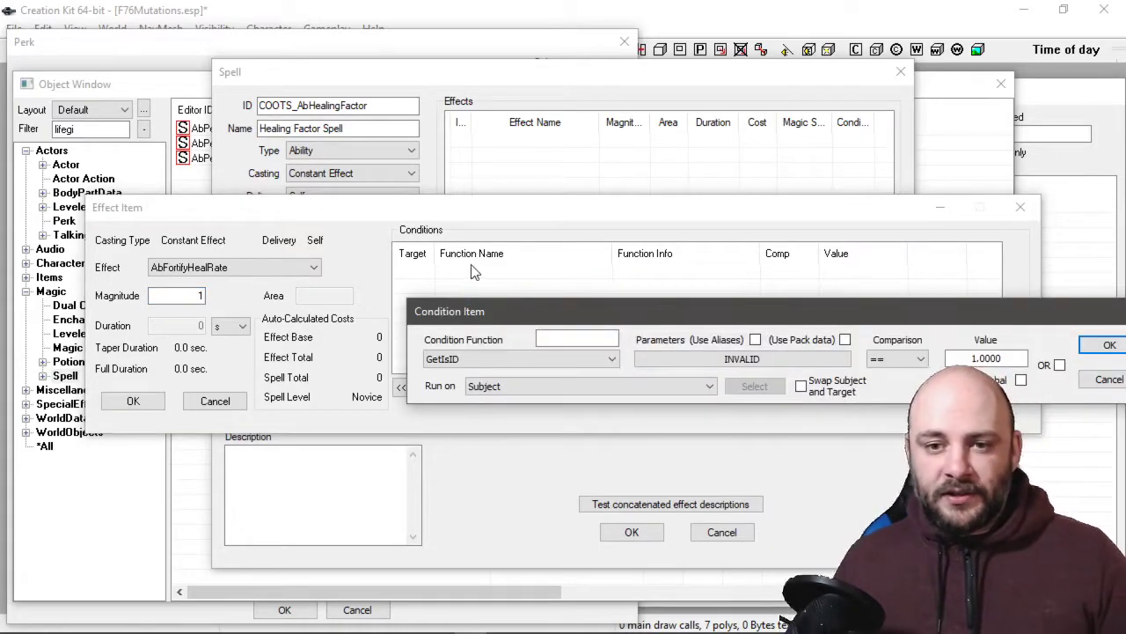
left_click_drag(573, 320, 385, 153)
left_click(388, 167)
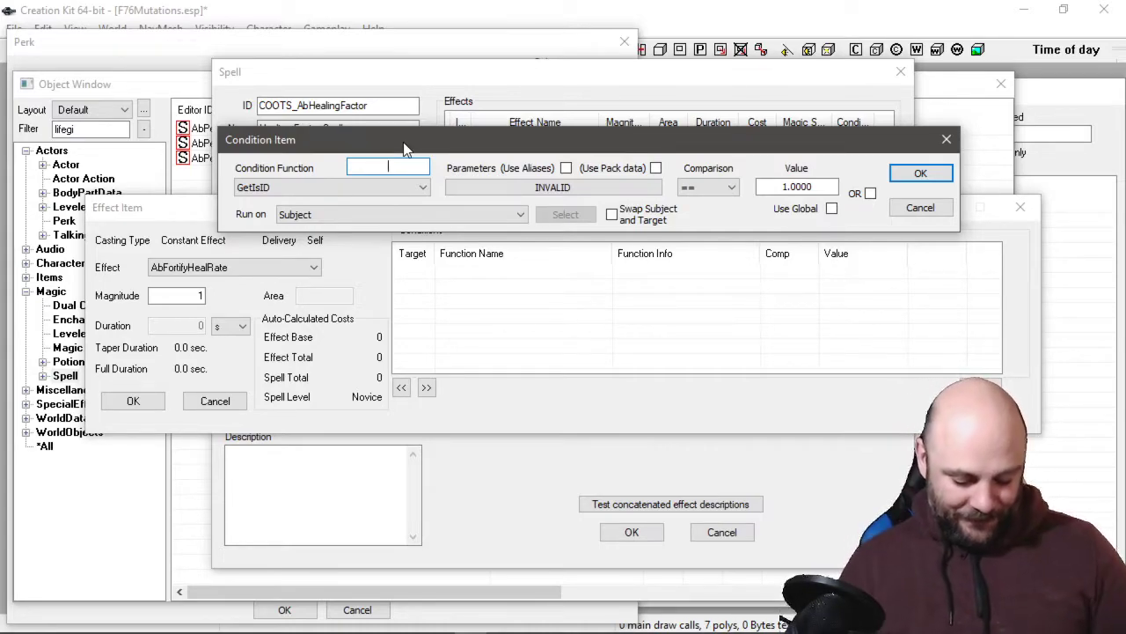
type("combat")
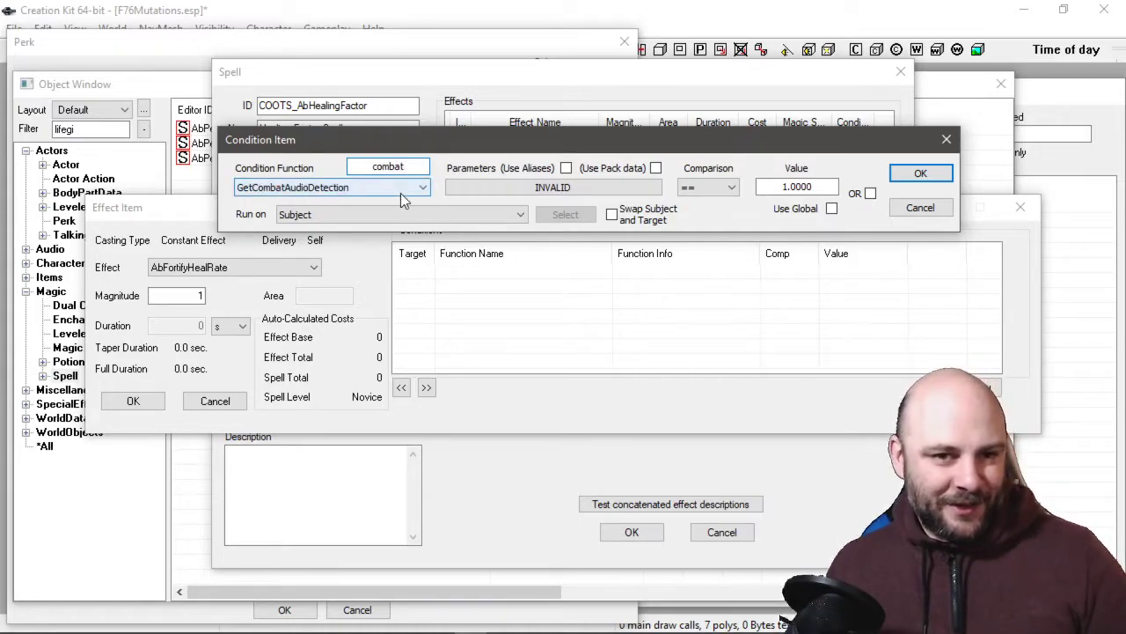
left_click(405, 187)
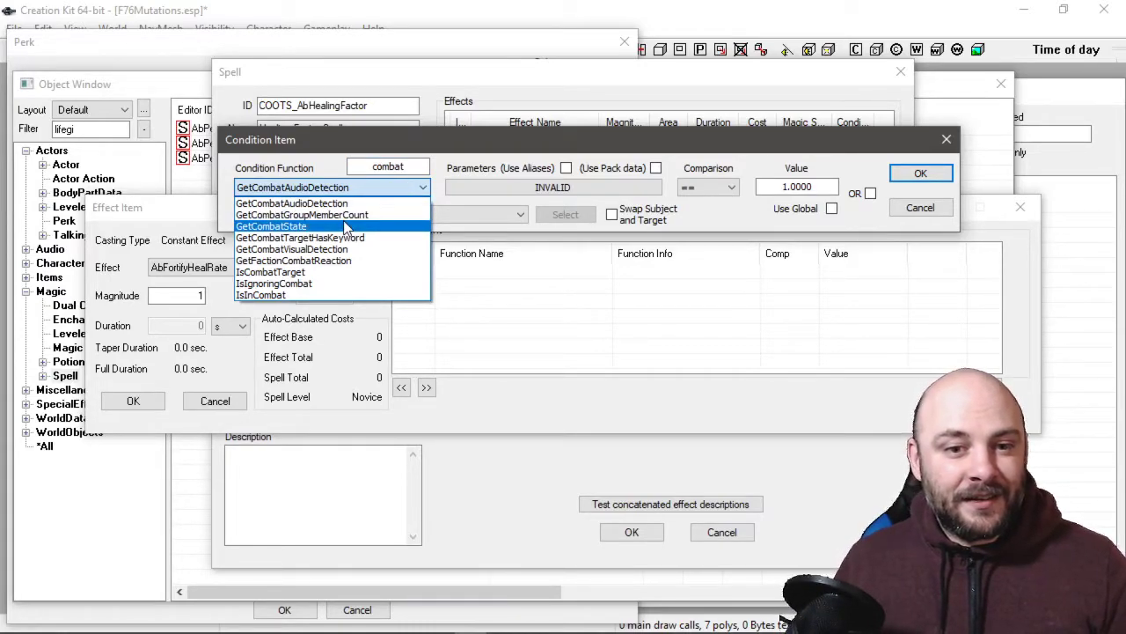
left_click(264, 294)
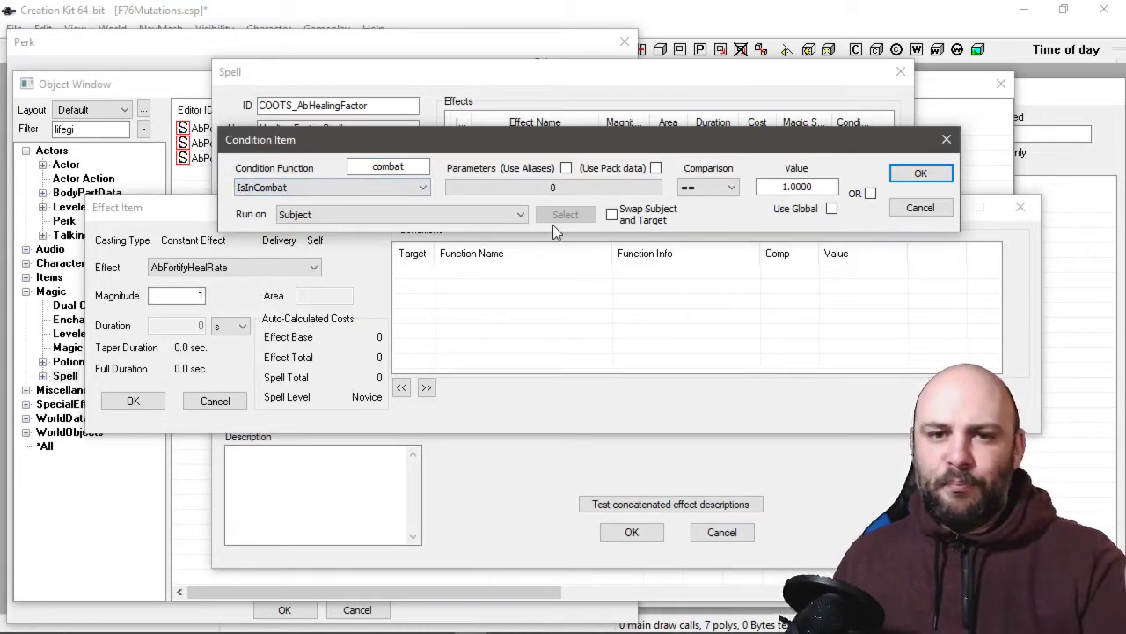
left_click(532, 185)
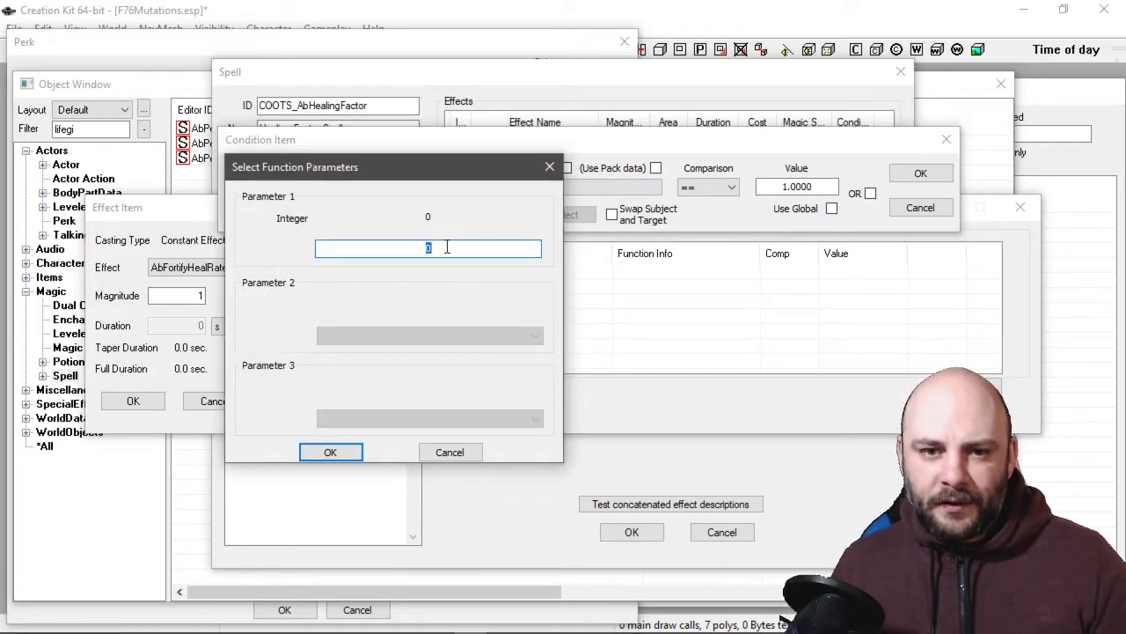
left_click(550, 166)
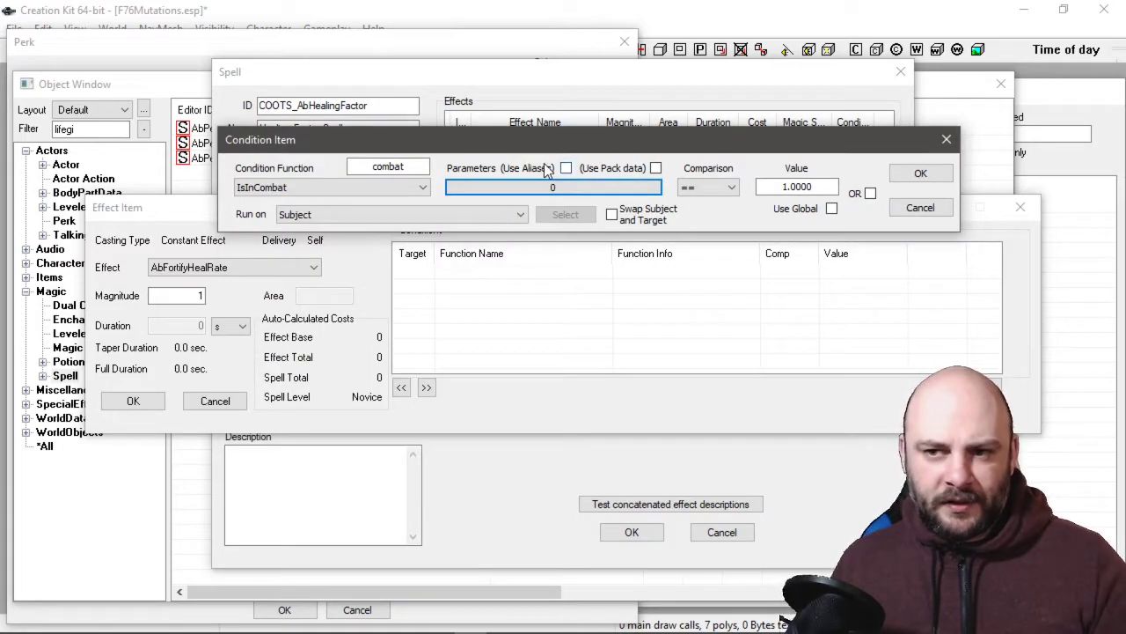
Set the IsInCombat condition to run on Player with value 0, and save the condition, effect item and spell
left_click(519, 214)
left_click(299, 357)
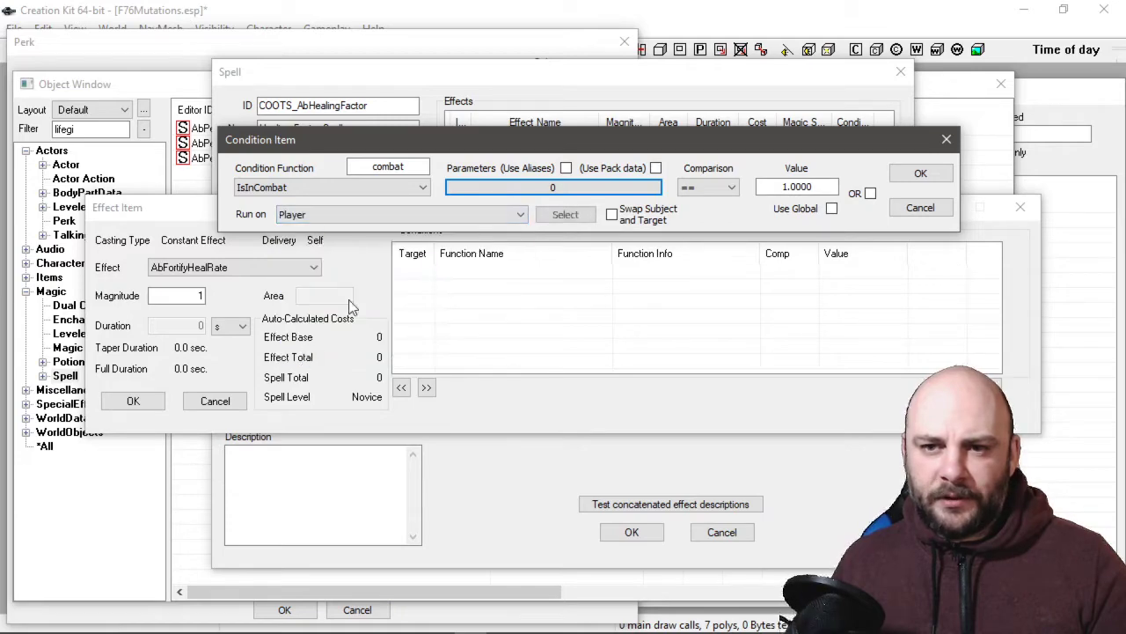
double_click(820, 186)
type("0")
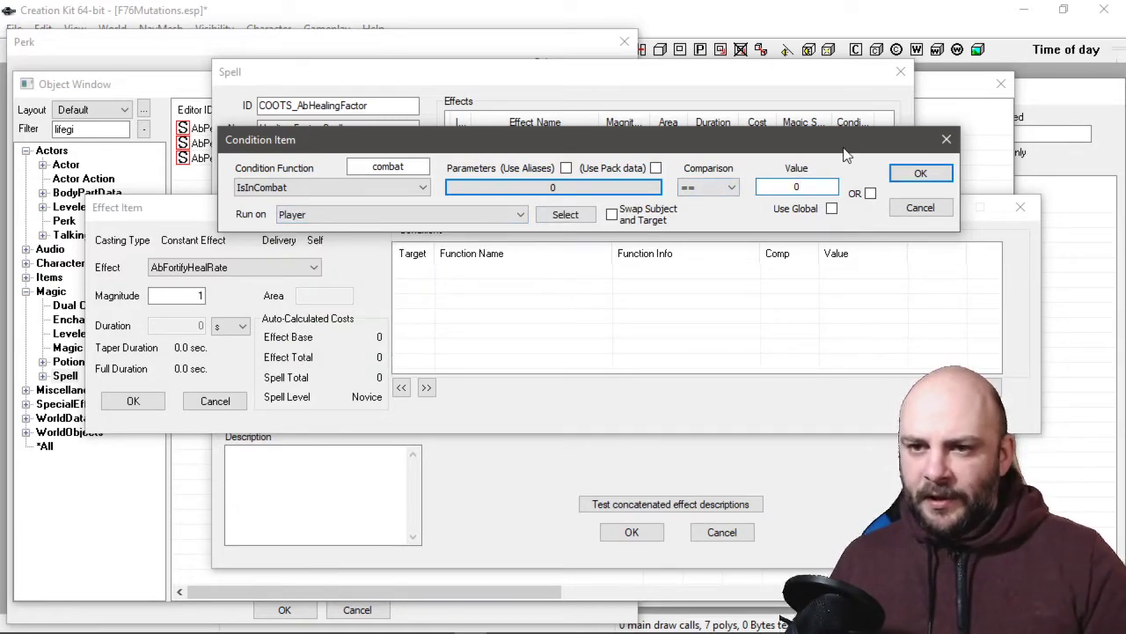
left_click(922, 173)
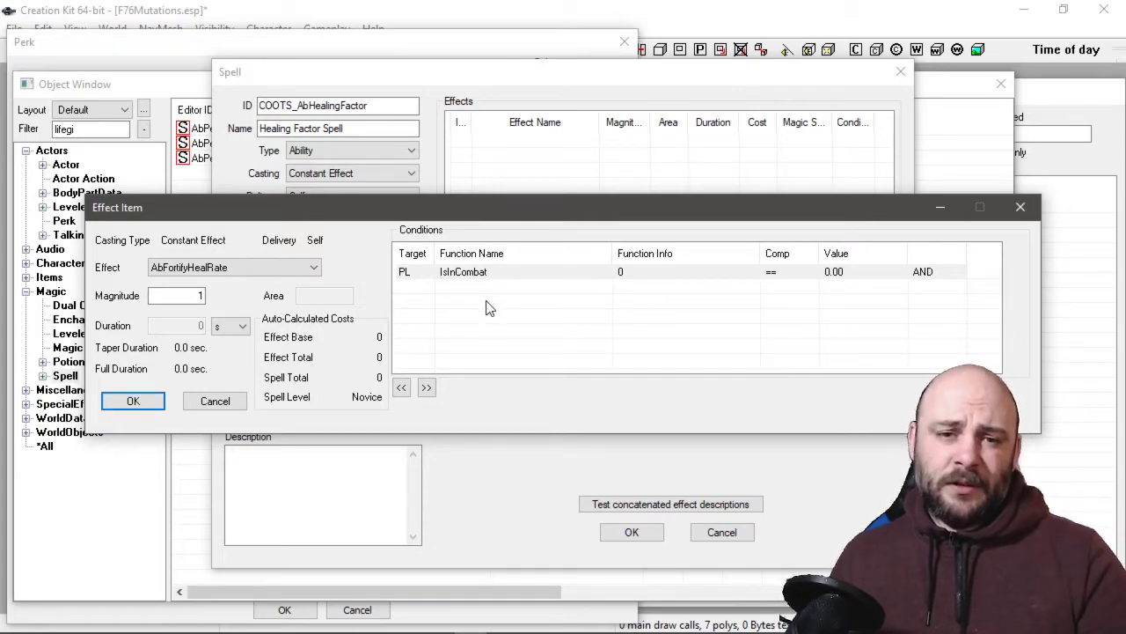
left_click(134, 400)
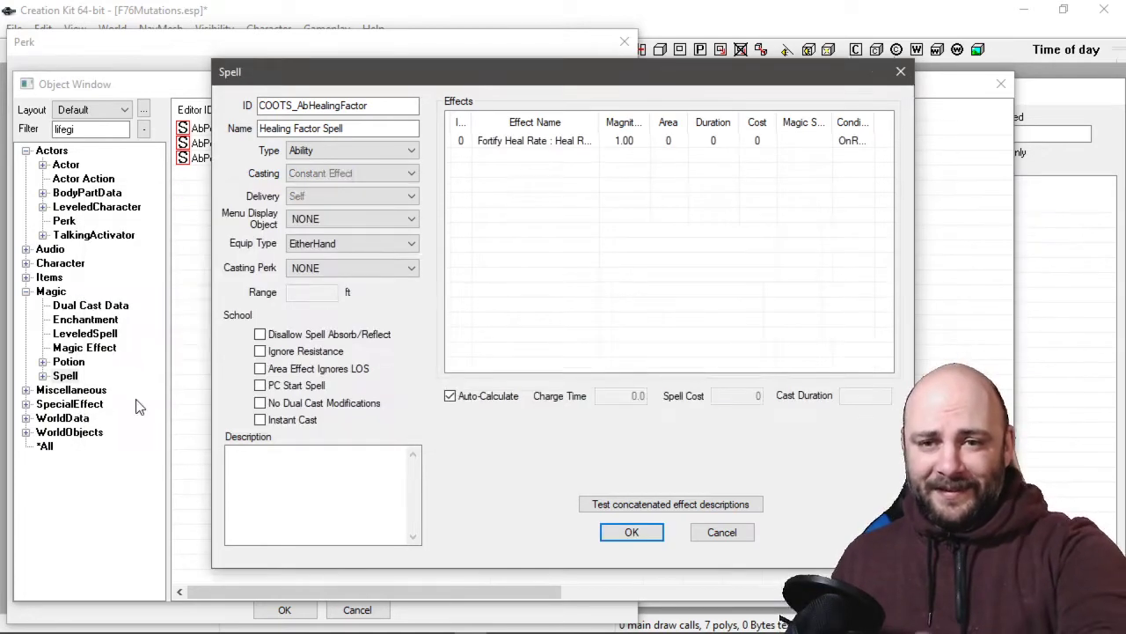
left_click(630, 532)
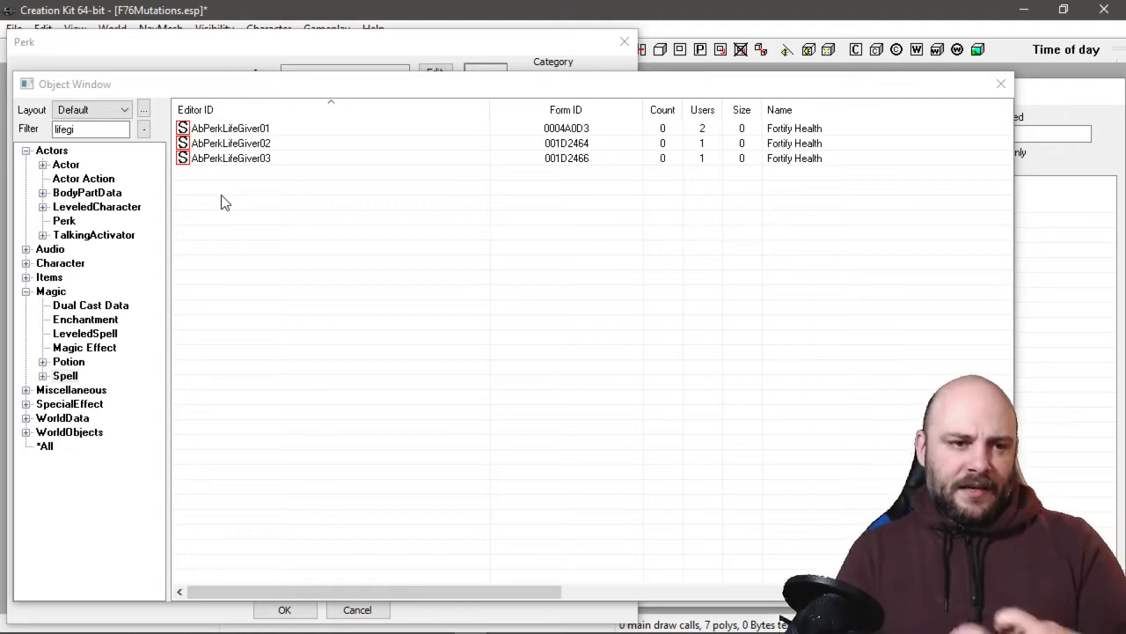
Filter the perks for "party" and open PartyGirl02 to examine how it modifies the effects of alcohol
left_click(74, 221)
double_click(91, 129)
type("party")
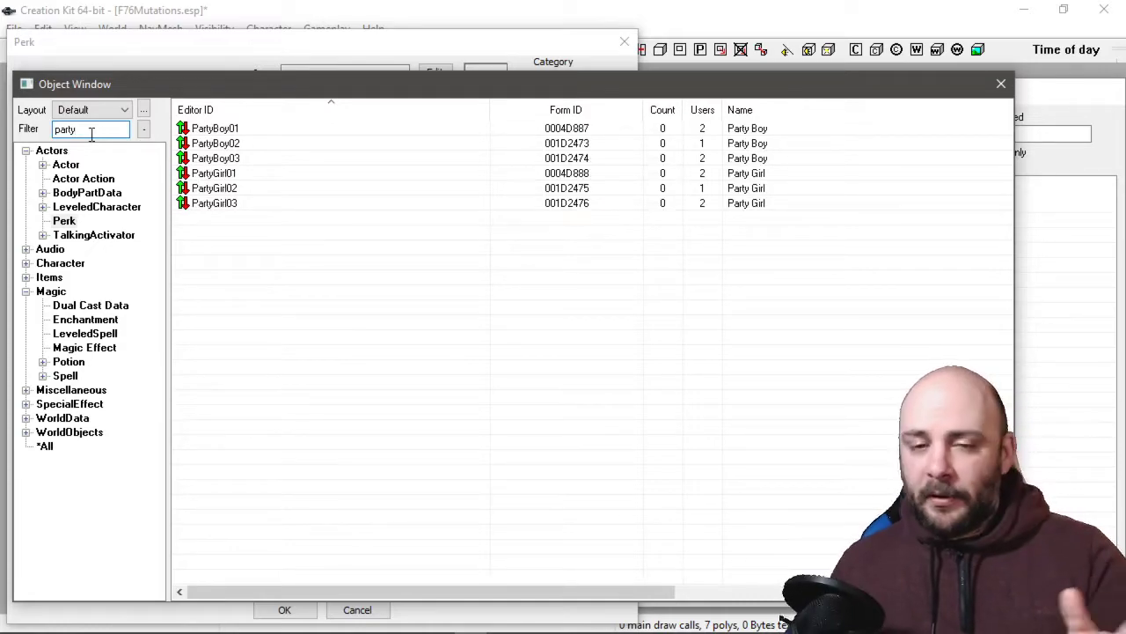
left_click(231, 187)
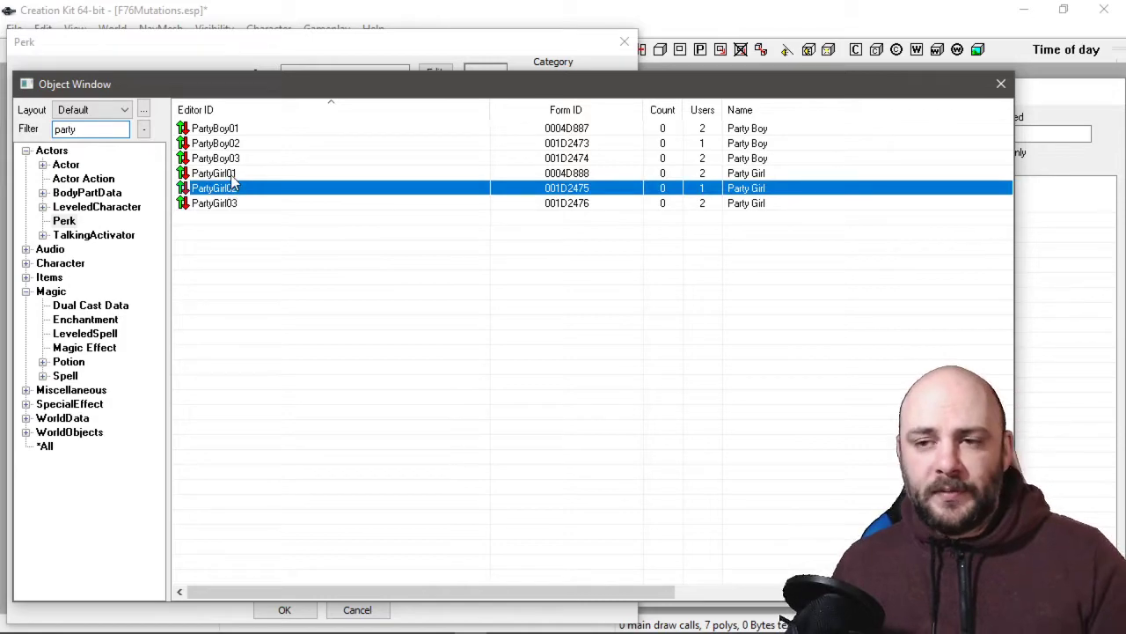
double_click(231, 188)
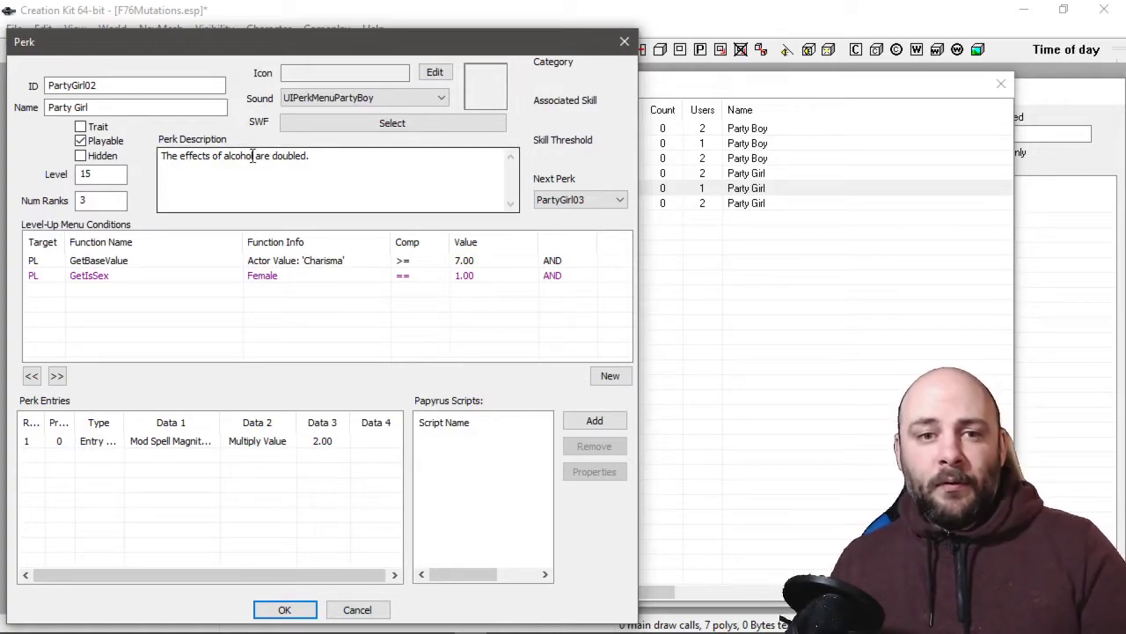
Examine the description, perk entry and spell condition of PartyGirl02 to see how it modifies alcohol effects, and close it without changes
double_click(195, 156)
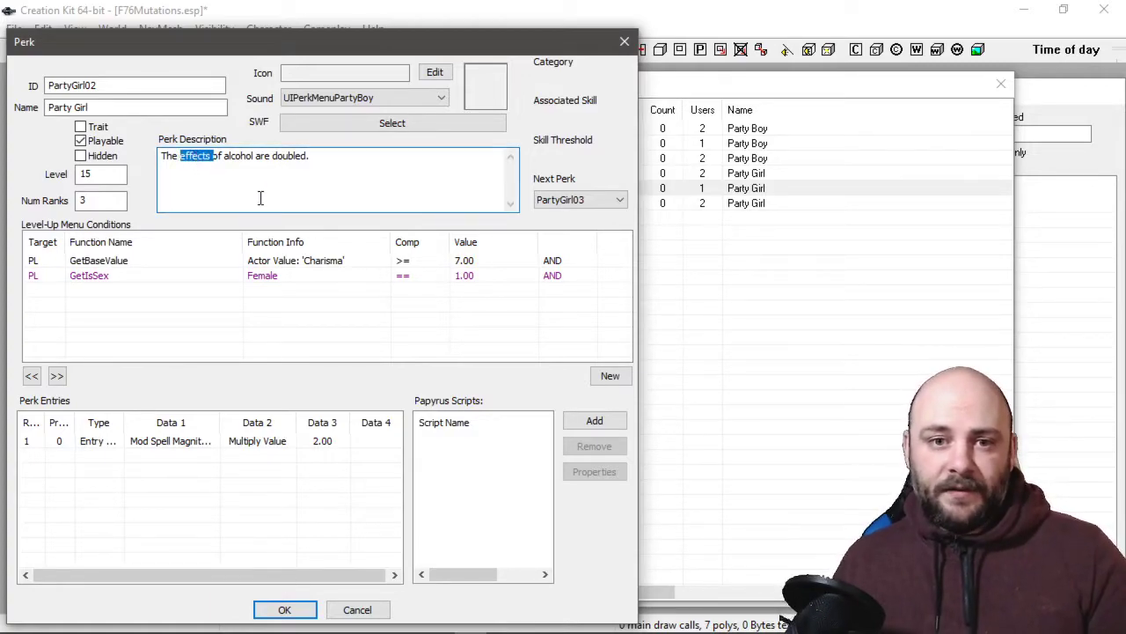
double_click(286, 156)
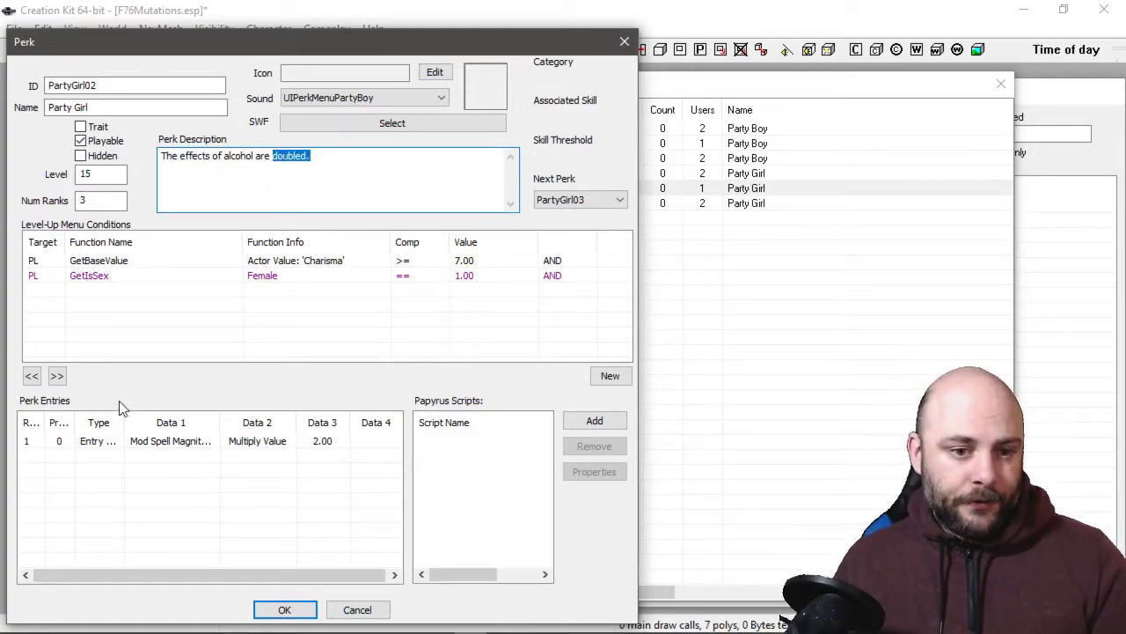
double_click(163, 441)
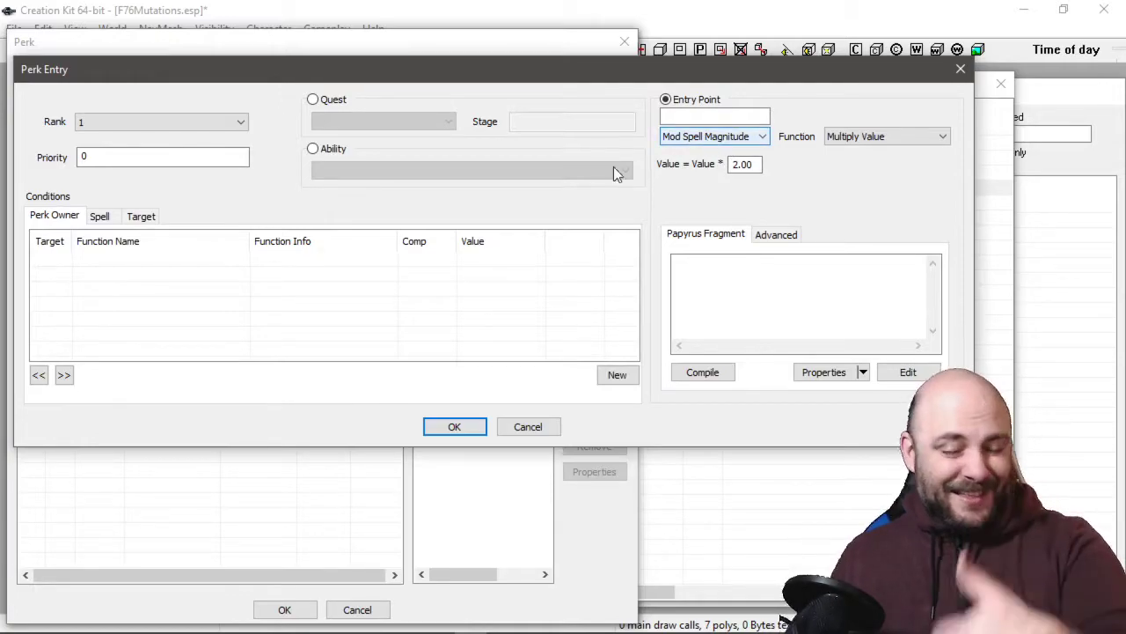
left_click(98, 217)
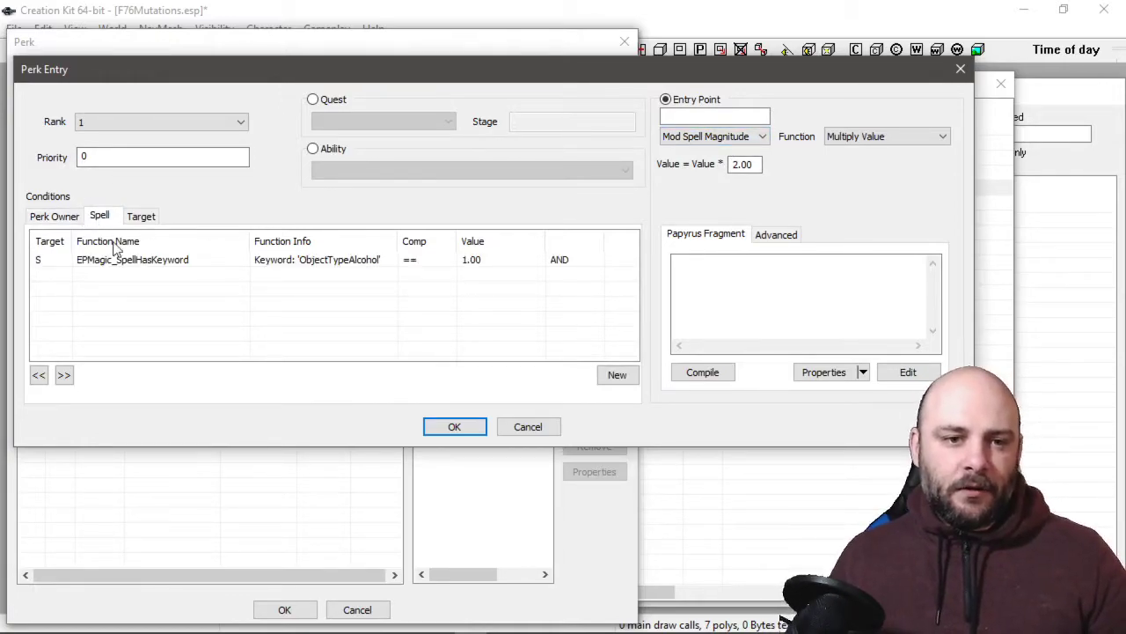
left_click(126, 264)
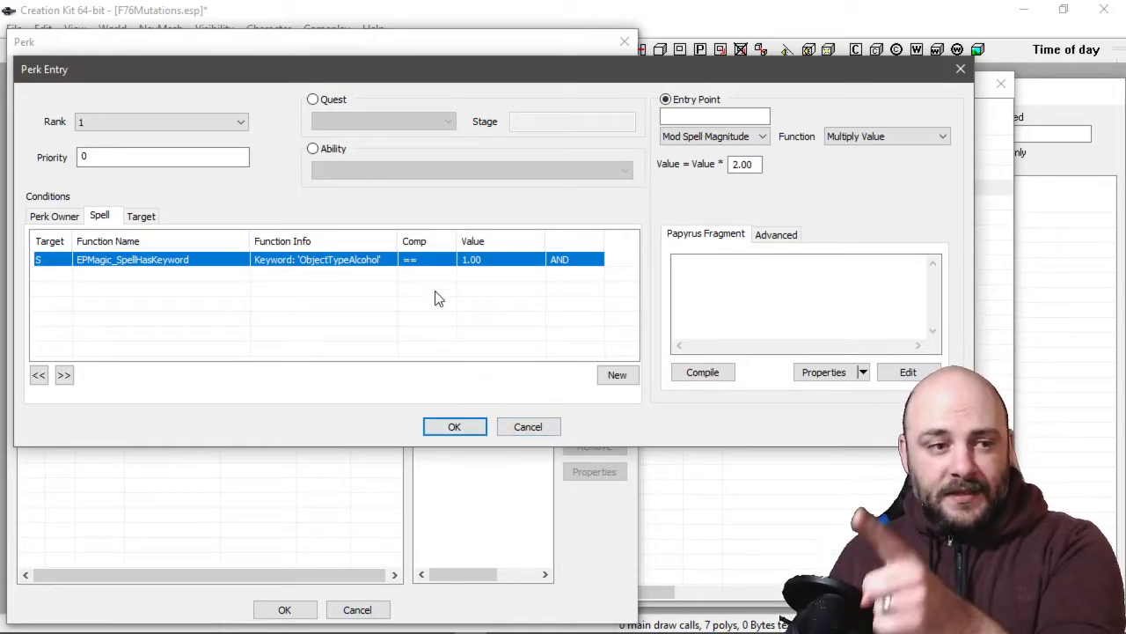
left_click(530, 430)
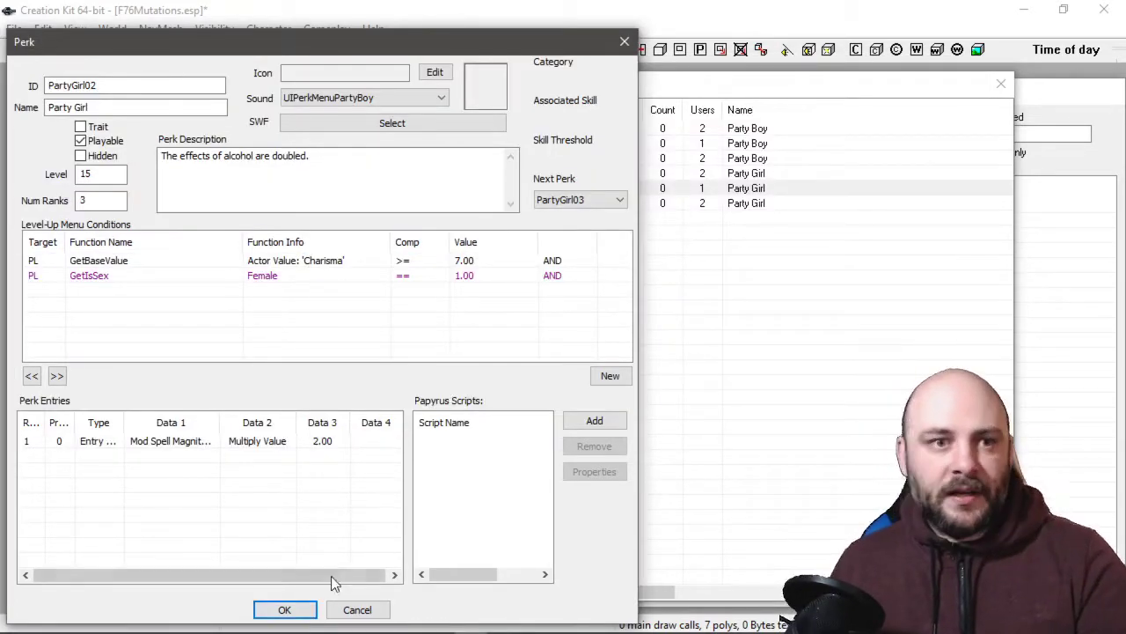
left_click(352, 609)
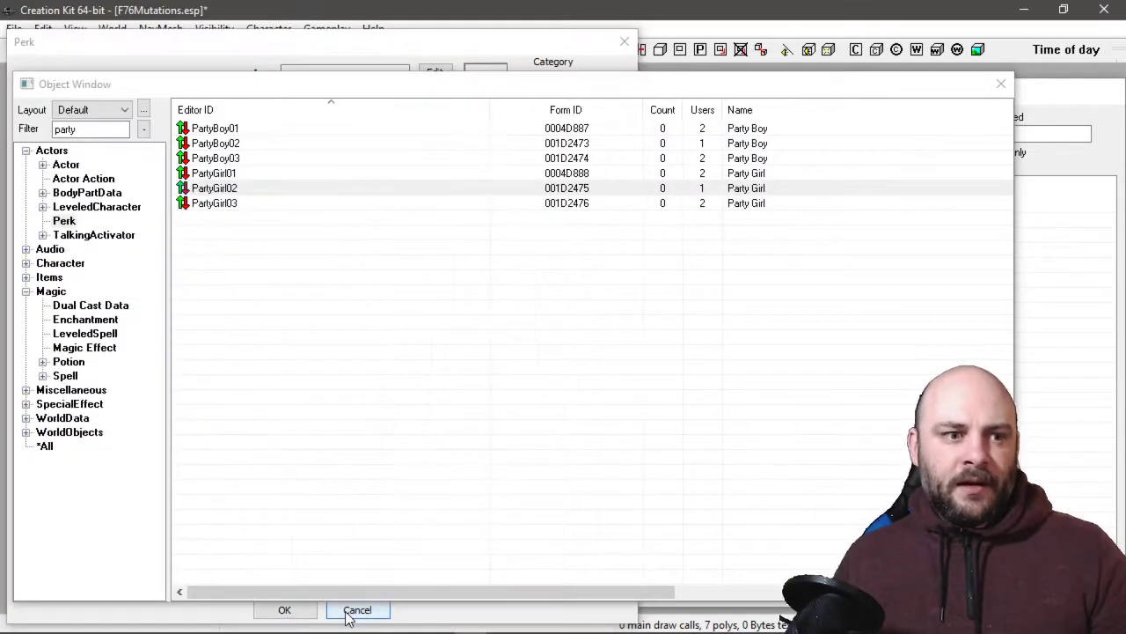
Filter the perks for "chemist", examine the perk entry and spell condition of Chemist01, and close it without changes
double_click(75, 129)
type("chemist")
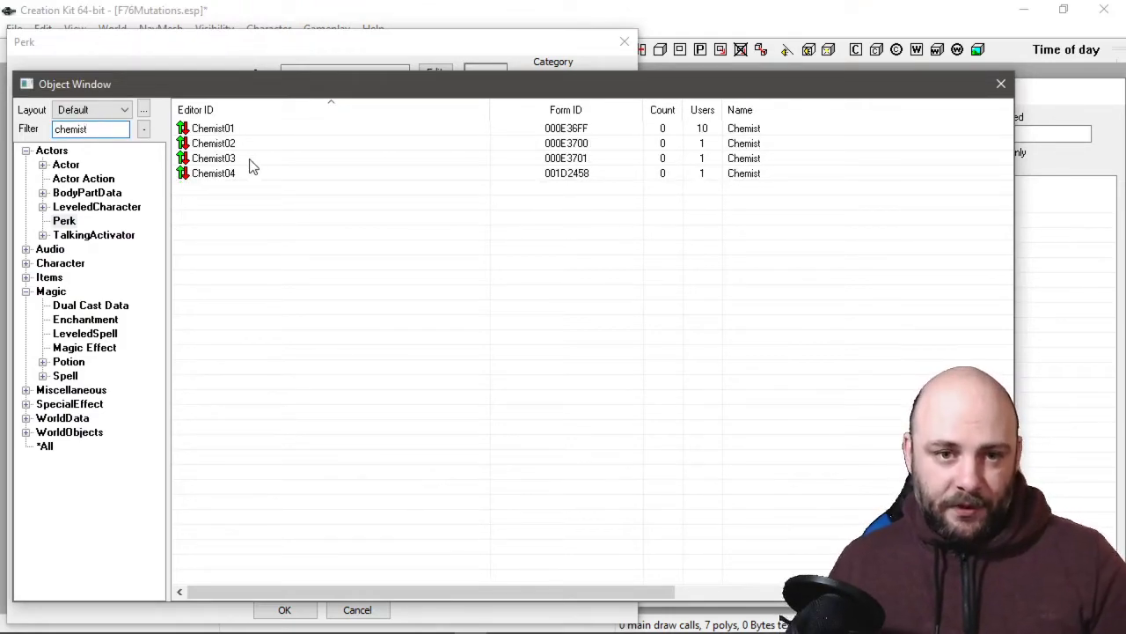
left_click(226, 132)
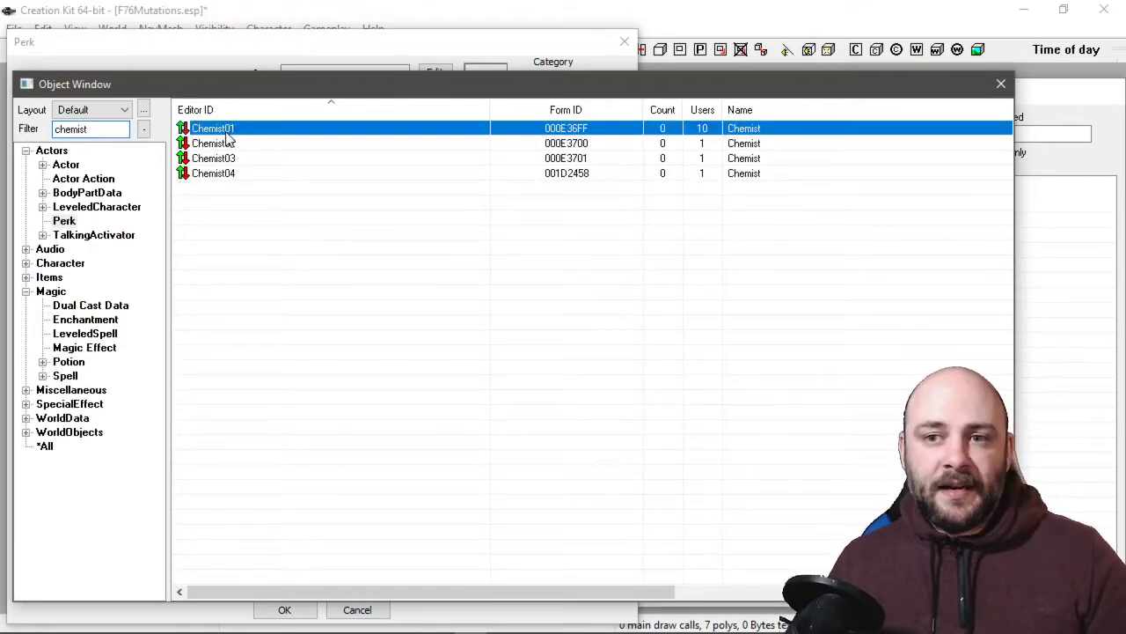
double_click(226, 131)
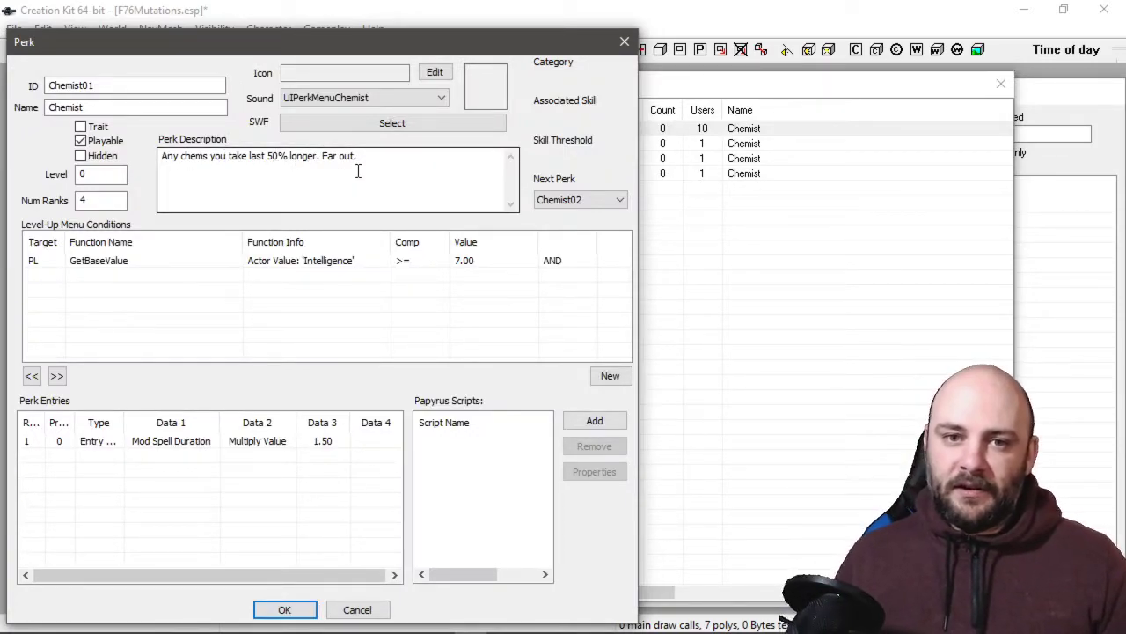
double_click(194, 442)
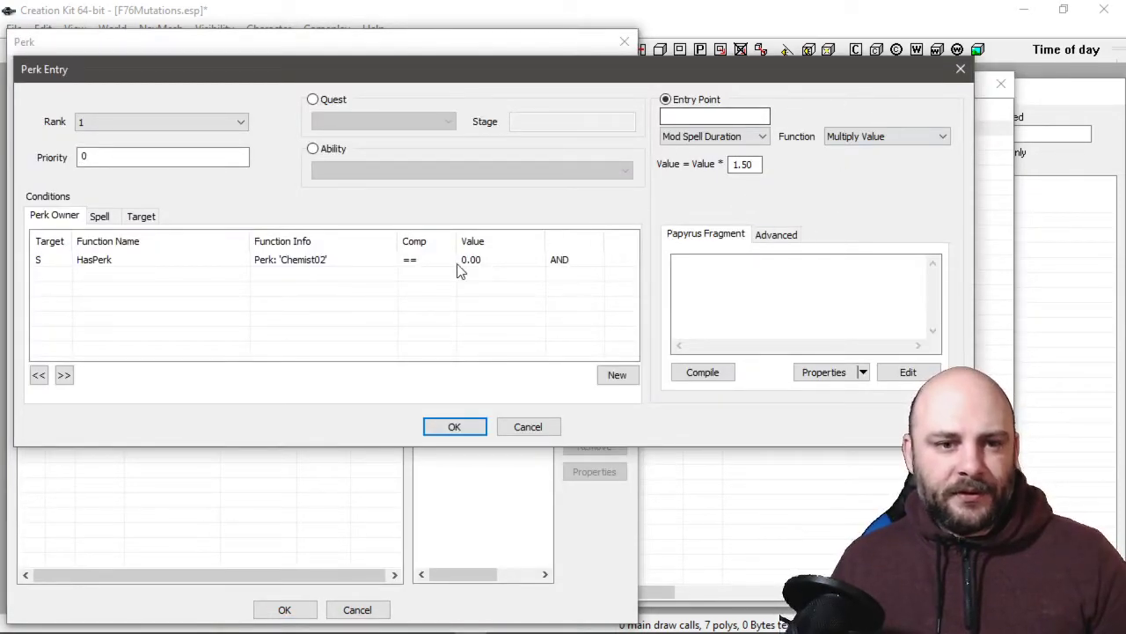
left_click(97, 219)
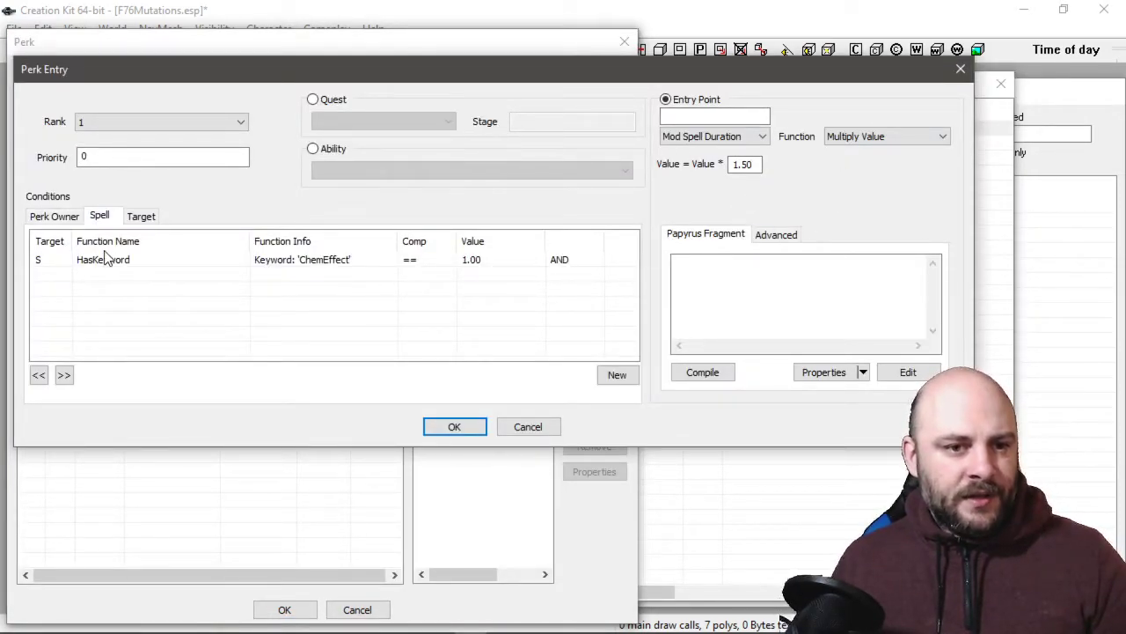
left_click(105, 261)
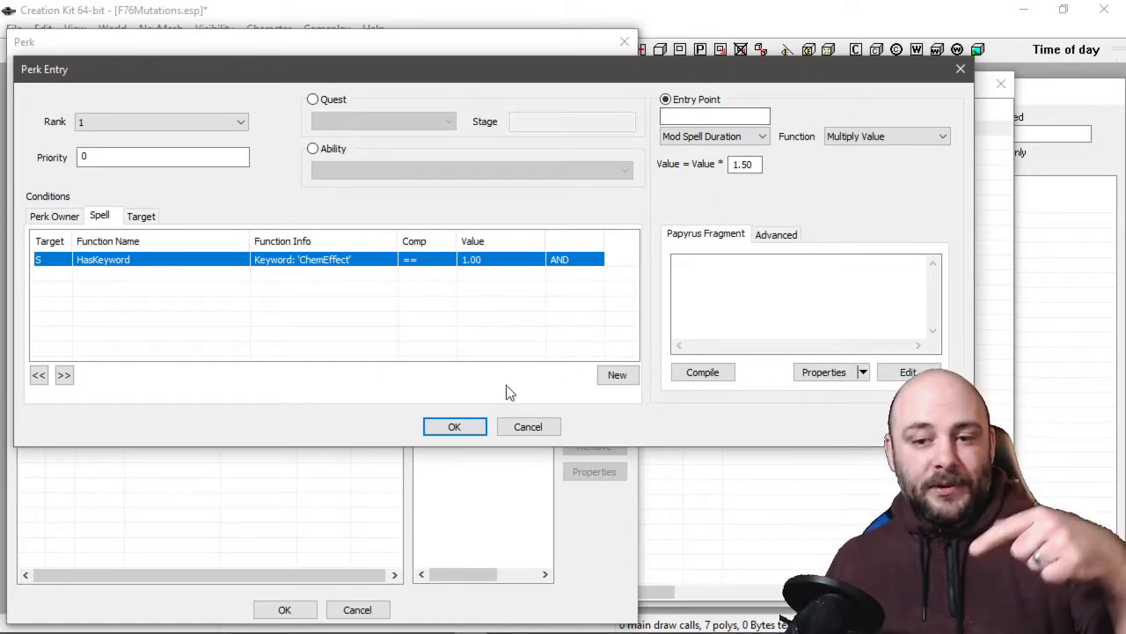
left_click(510, 428)
left_click(352, 617)
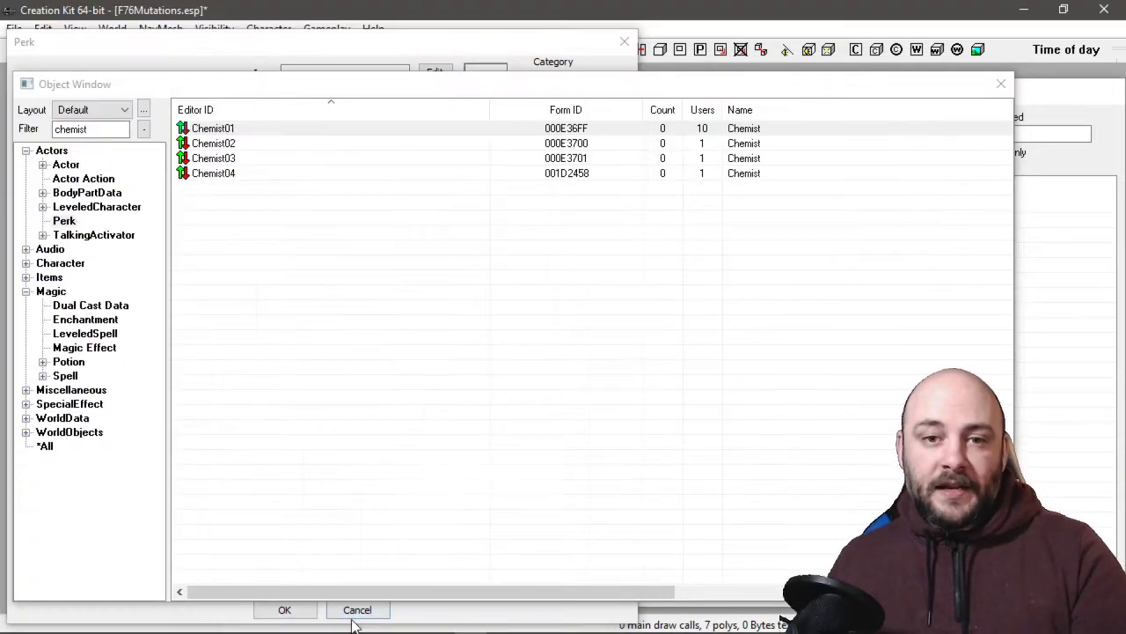
Filter the perks for "coots" and bring the open COOTS_HealingFactor perk window into full view
double_click(92, 130)
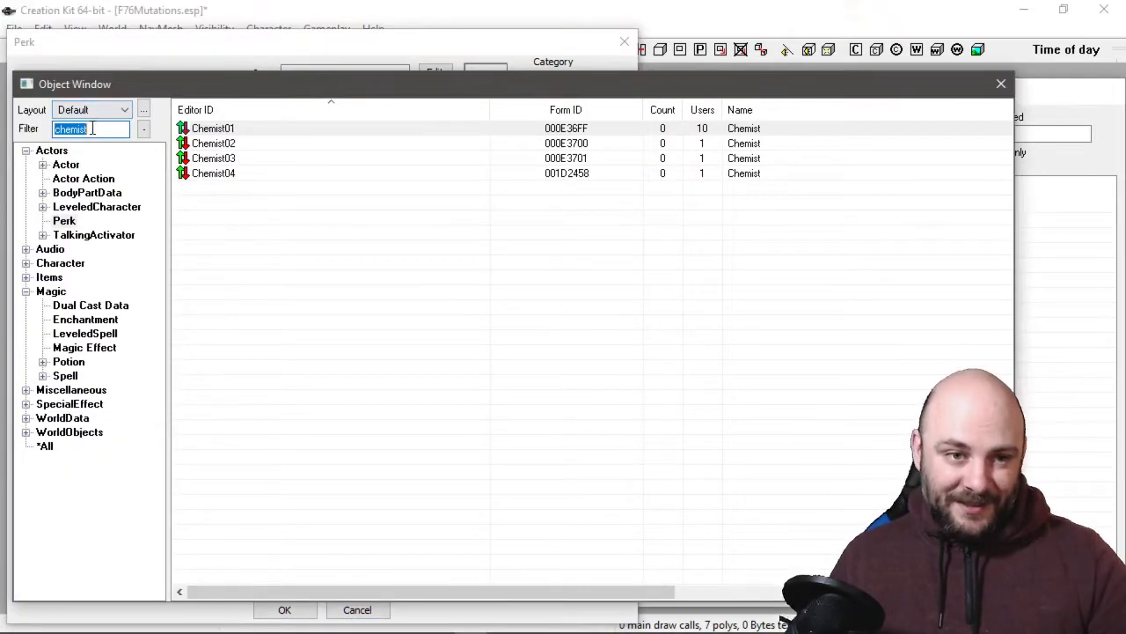
type("coots")
left_click_drag(184, 43, 494, 24)
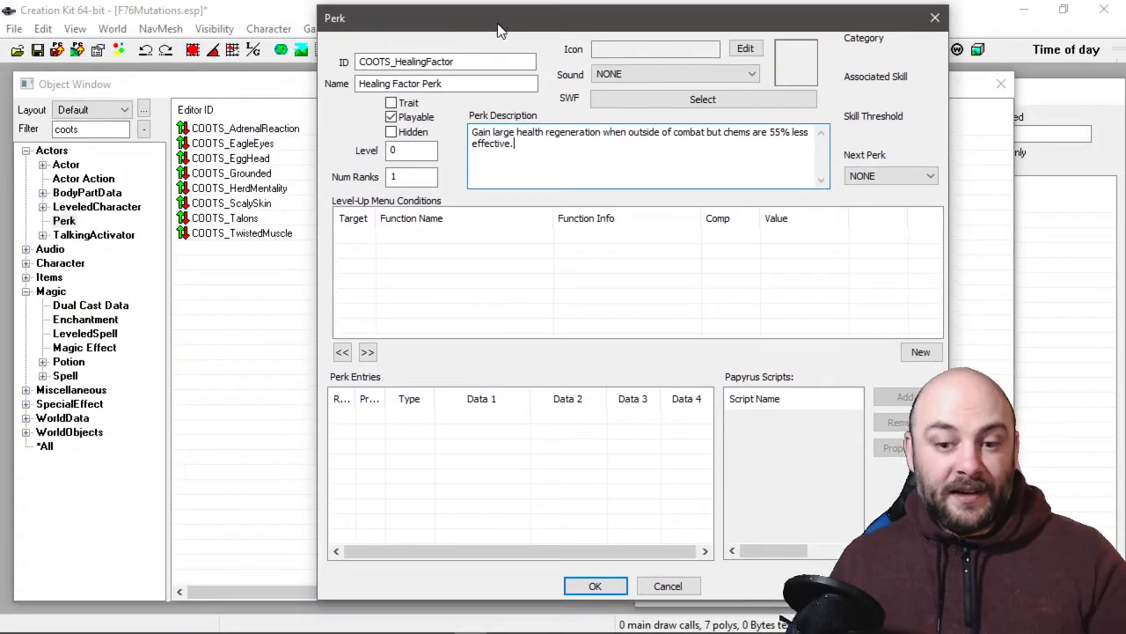
Add a perk entry to COOTS_HealingFactor that grants the ability COOTS_AbHealingFactor
right_click(427, 433)
left_click(449, 444)
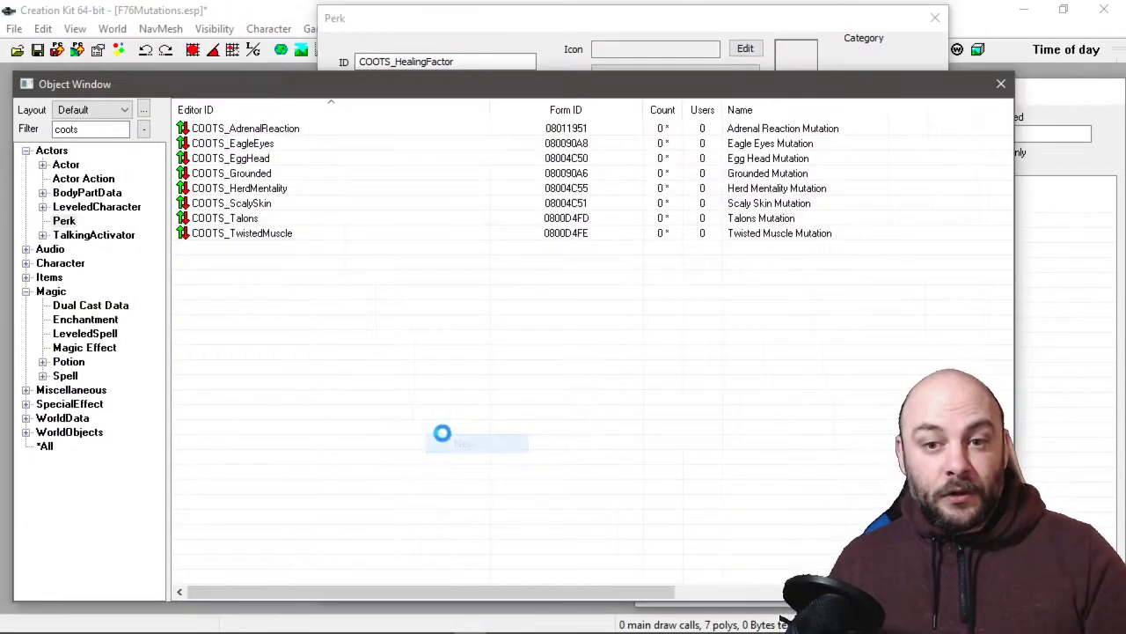
left_click(476, 127)
left_click(484, 146)
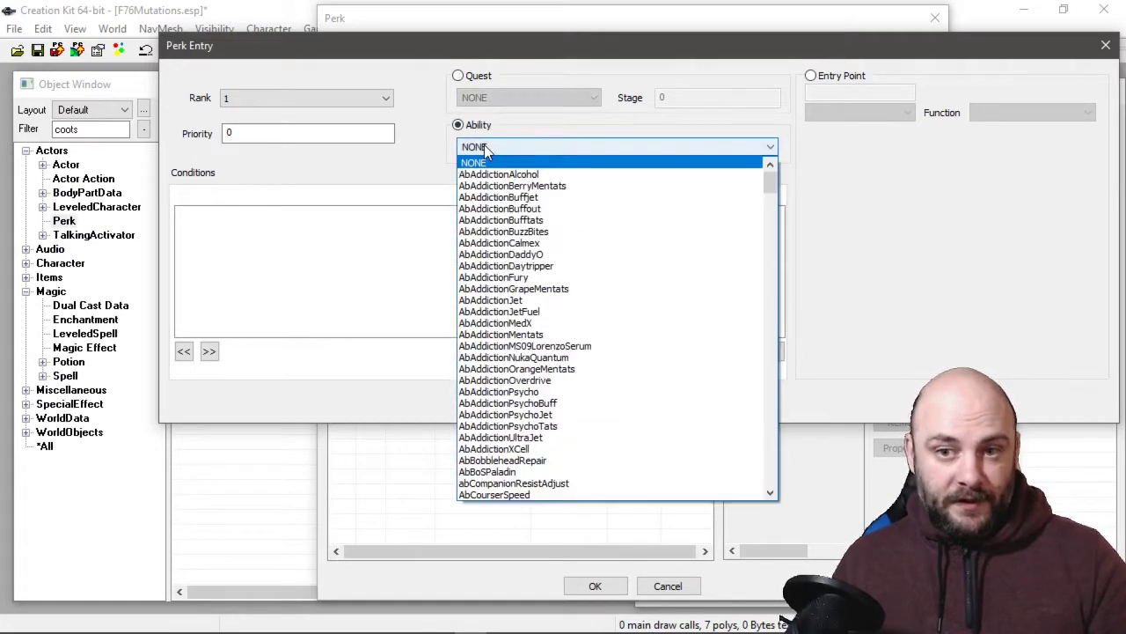
type("coots")
key("Down")
key("Down")
key("Down")
key("Down")
key("Down")
key("Down")
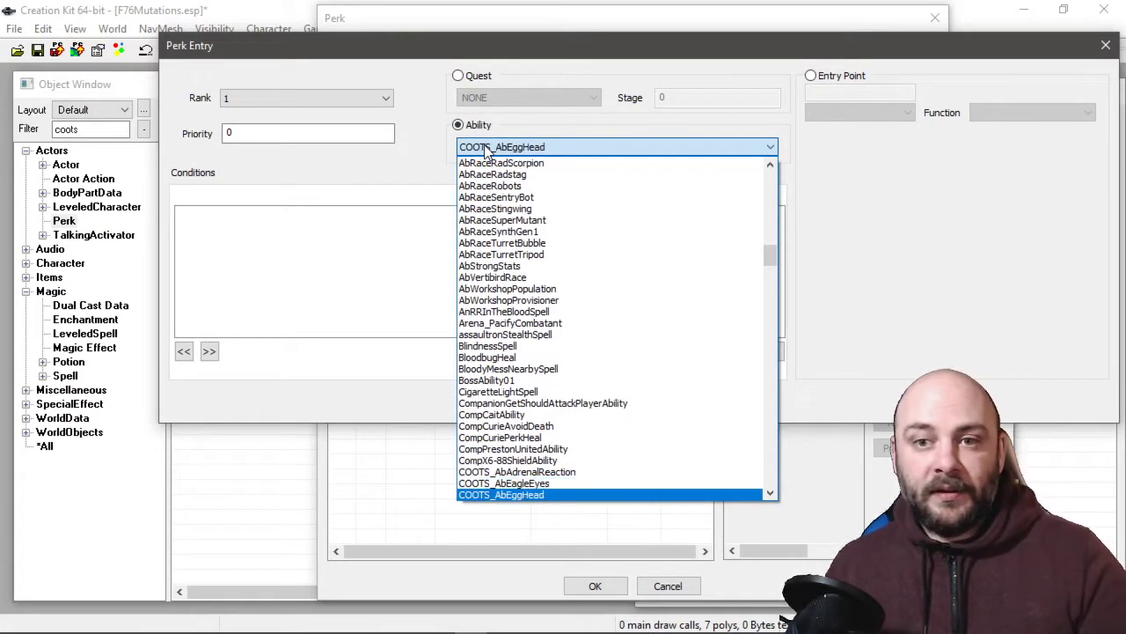
key("Return")
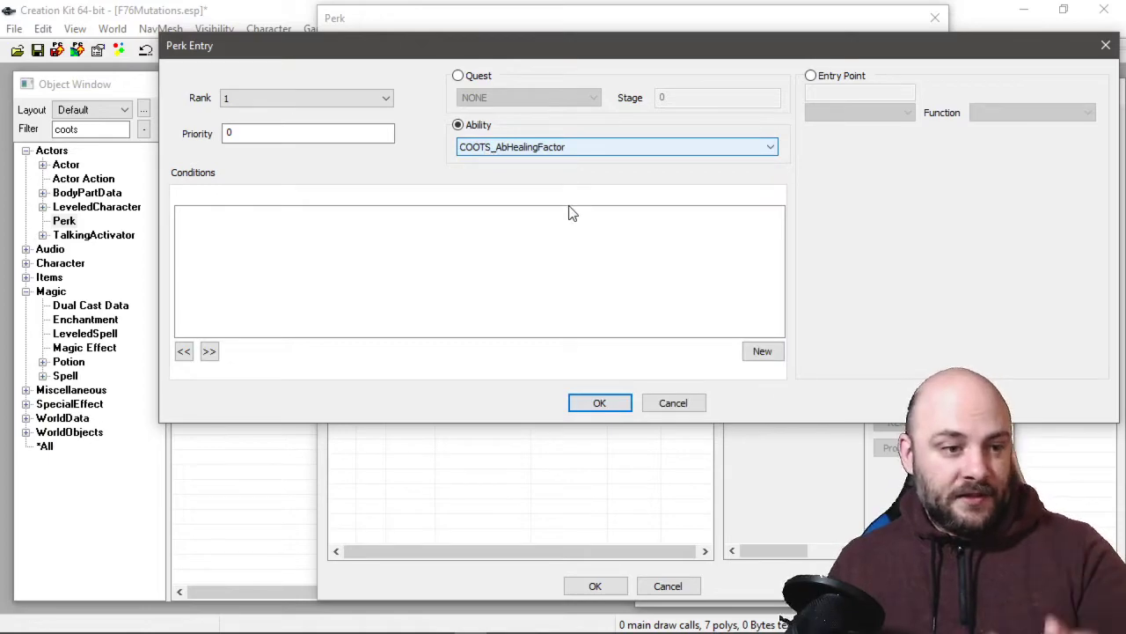
left_click(600, 403)
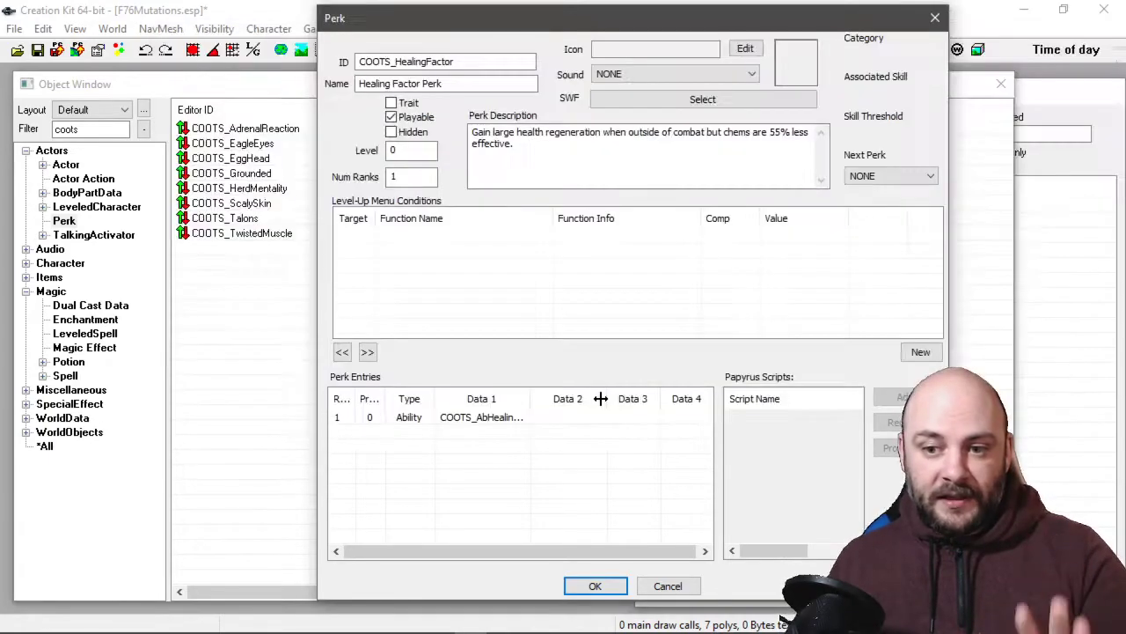
Start a second perk entry with the entry point Mod Spell Magnitude, the function Multiply Value and a multiplier of 0.45
right_click(507, 429)
left_click(546, 439)
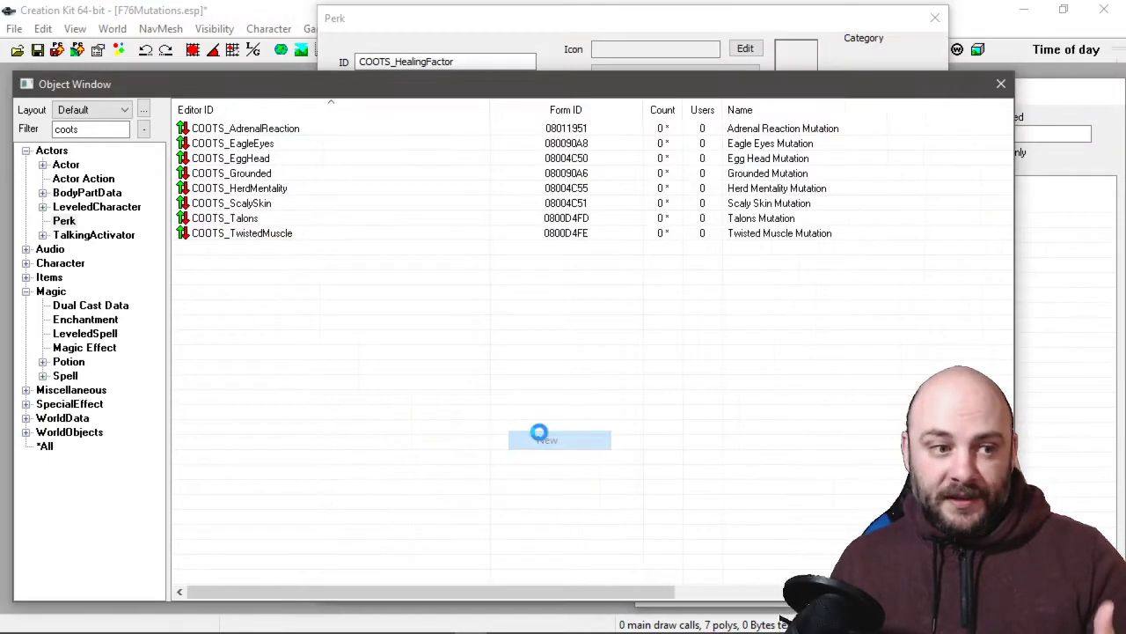
left_click(810, 75)
left_click(825, 93)
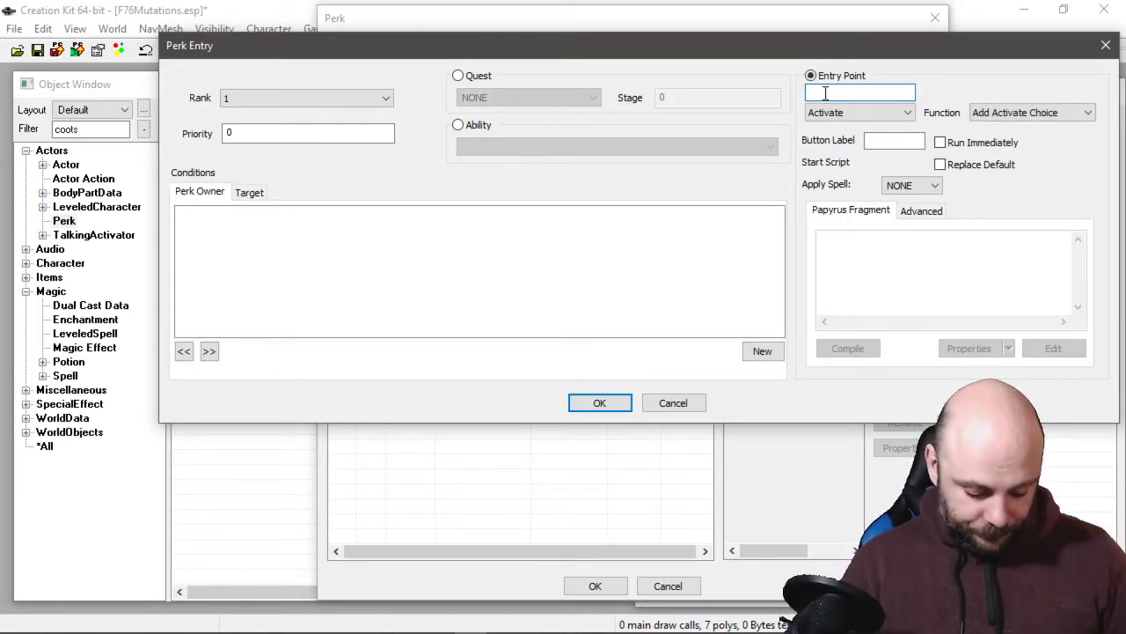
type("magnitude")
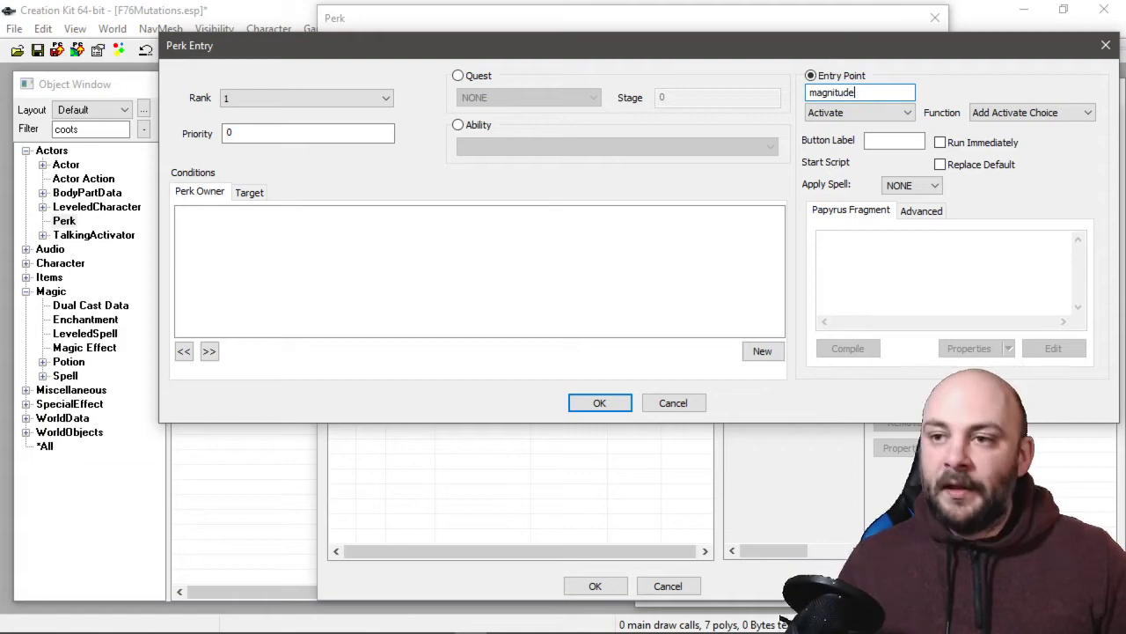
left_click(880, 111)
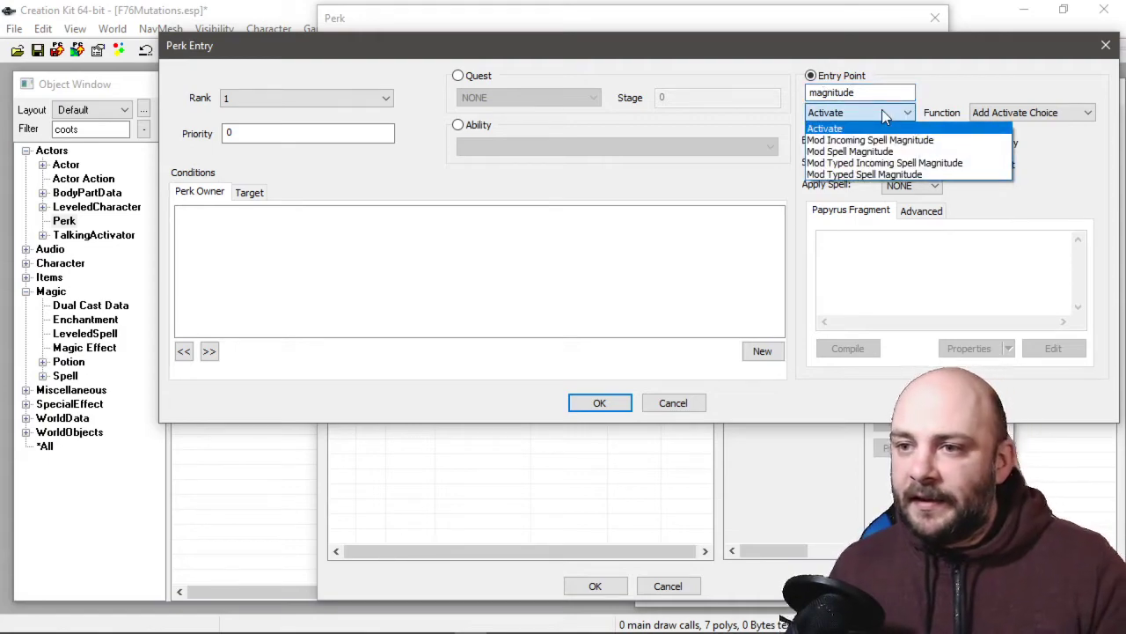
left_click(851, 151)
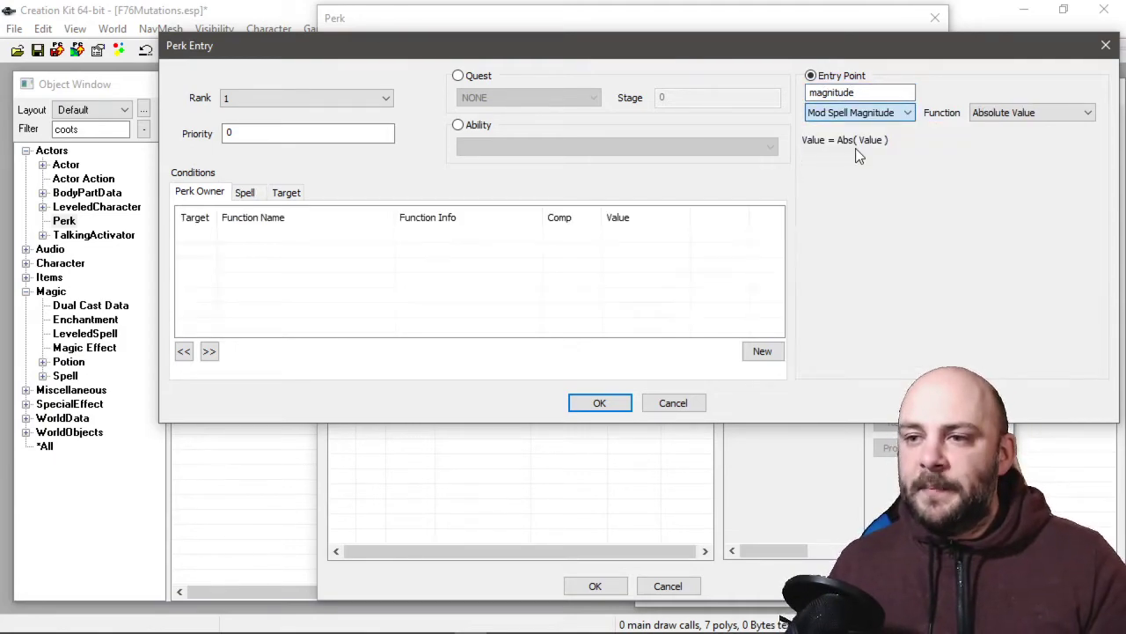
left_click(987, 112)
left_click(996, 196)
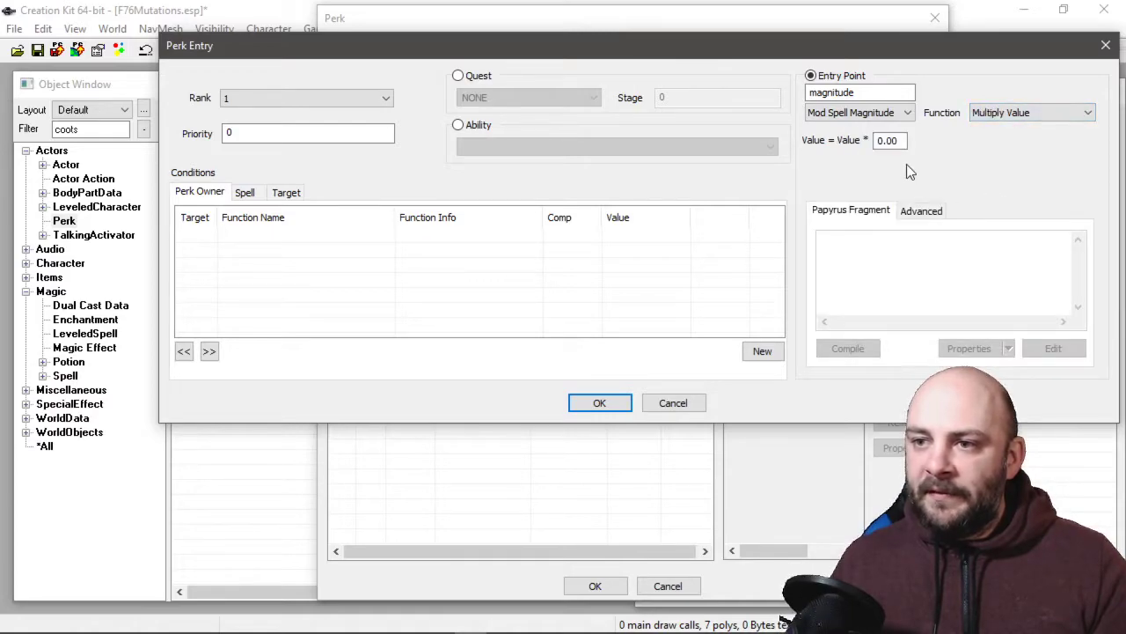
double_click(898, 140)
type(".5")
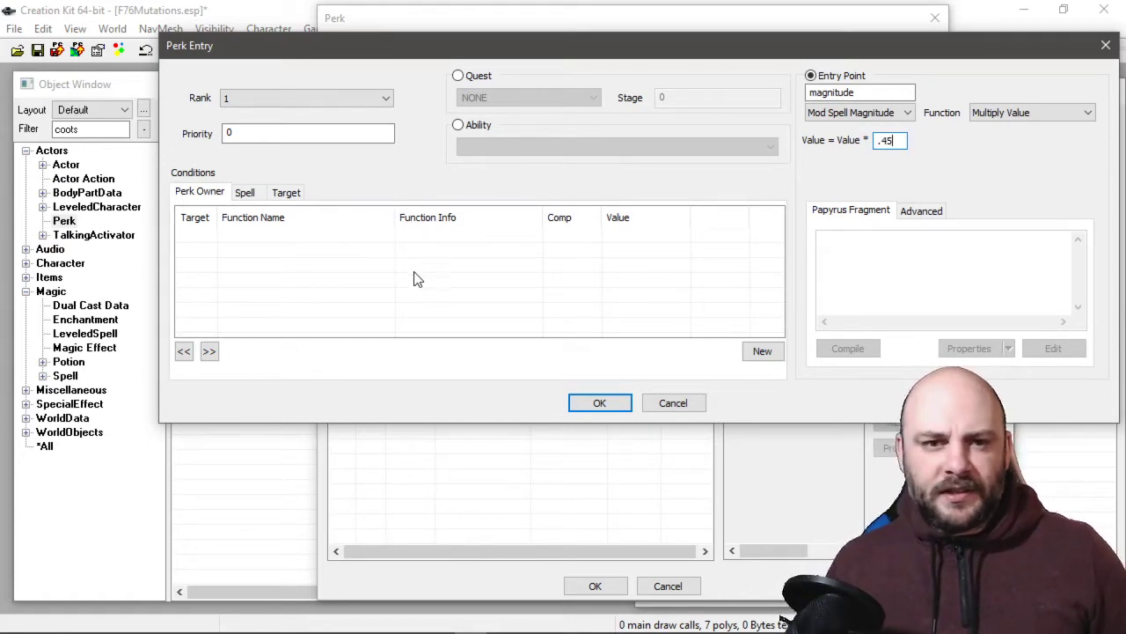
Add a spell condition to the magnitude entry and choose HasKeyword as its function
left_click(244, 193)
right_click(260, 240)
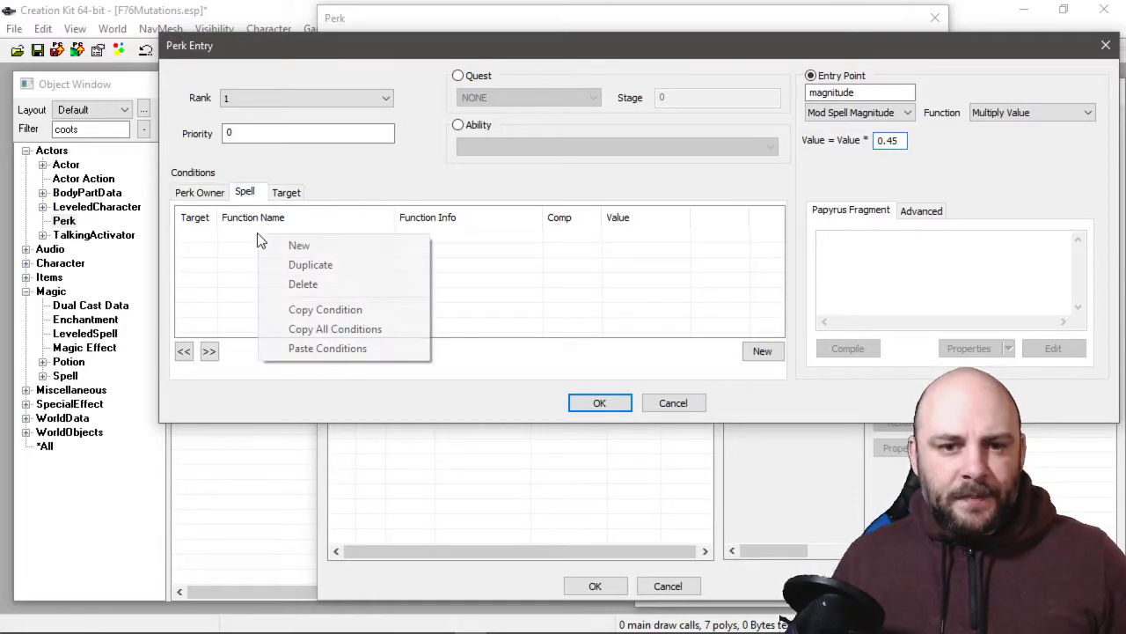
left_click(284, 244)
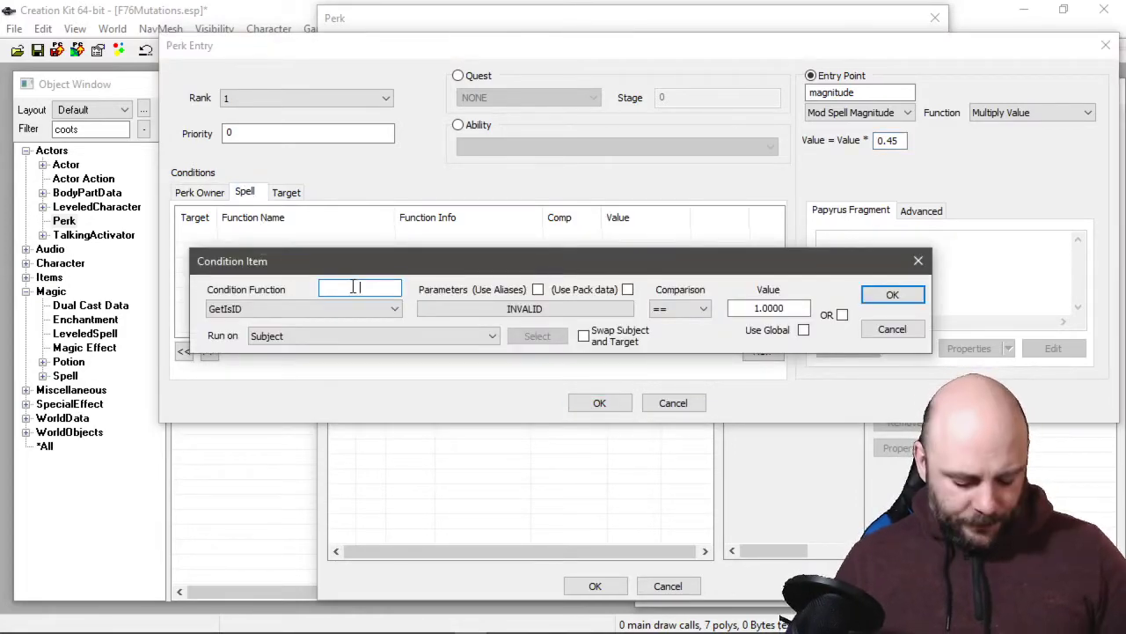
type("haskeyw")
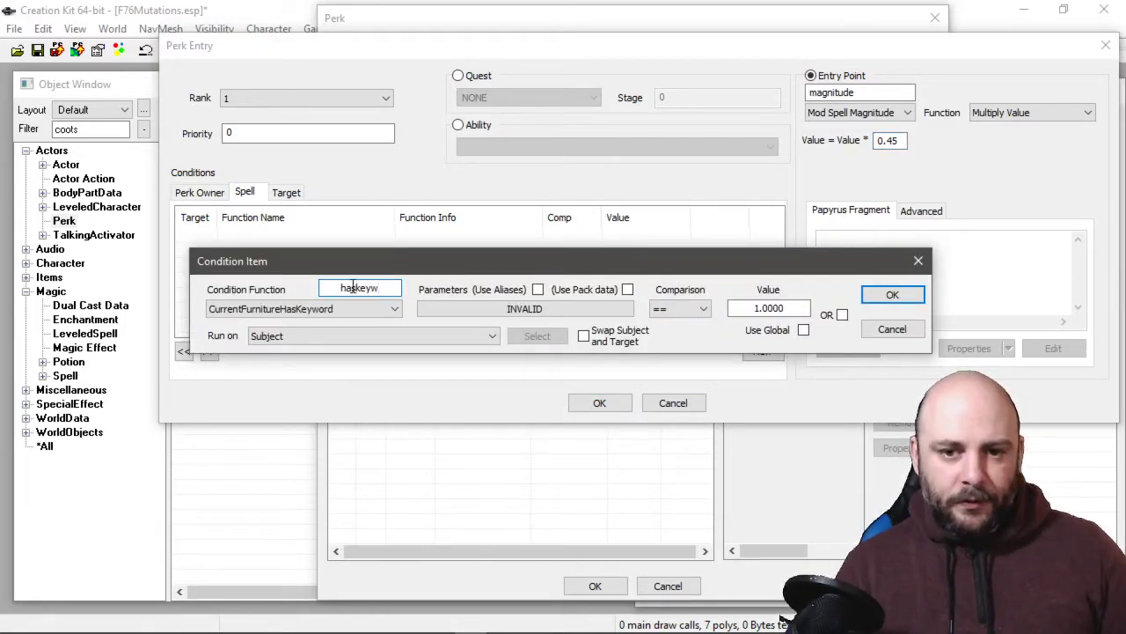
left_click(303, 309)
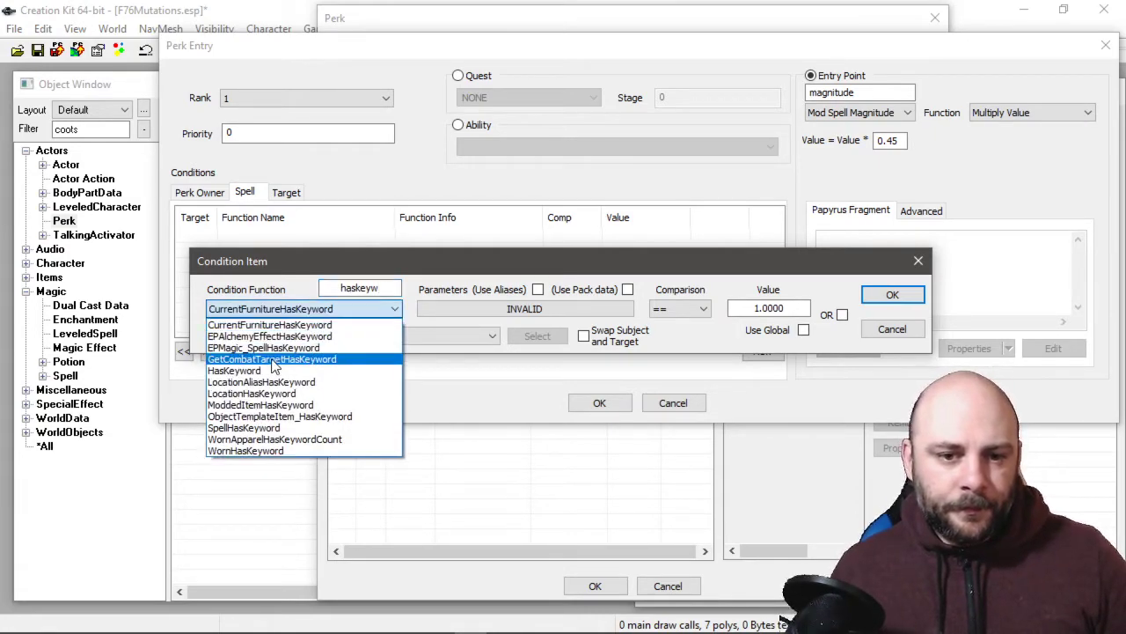
left_click(272, 371)
Set the HasKeyword condition's keyword parameter to ChemEffect
left_click(478, 306)
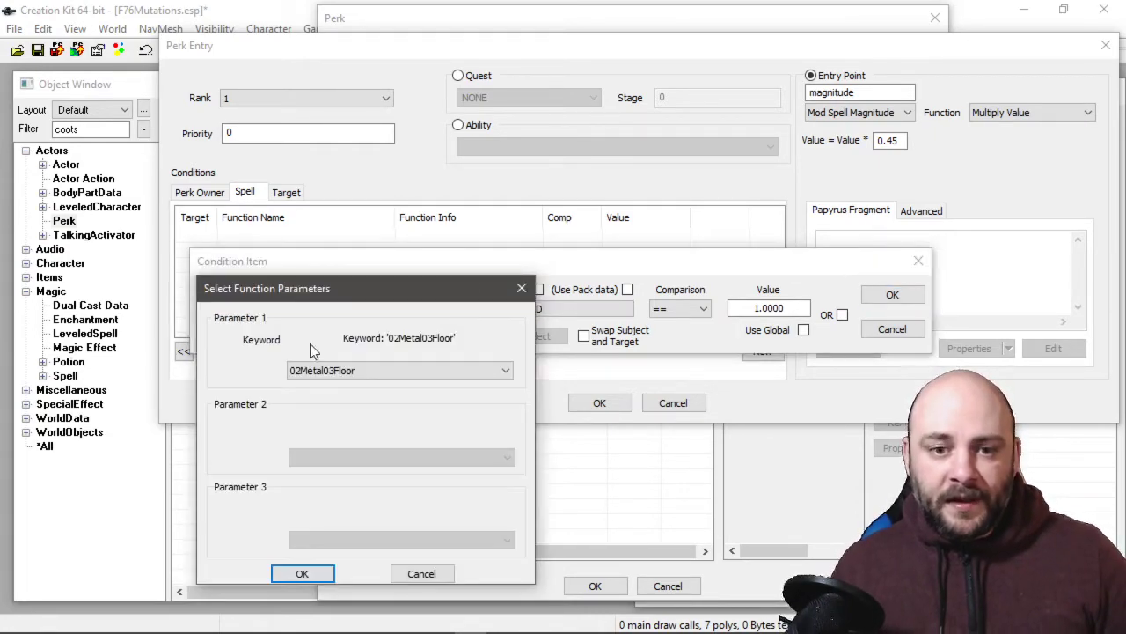
left_click(342, 369)
type("che")
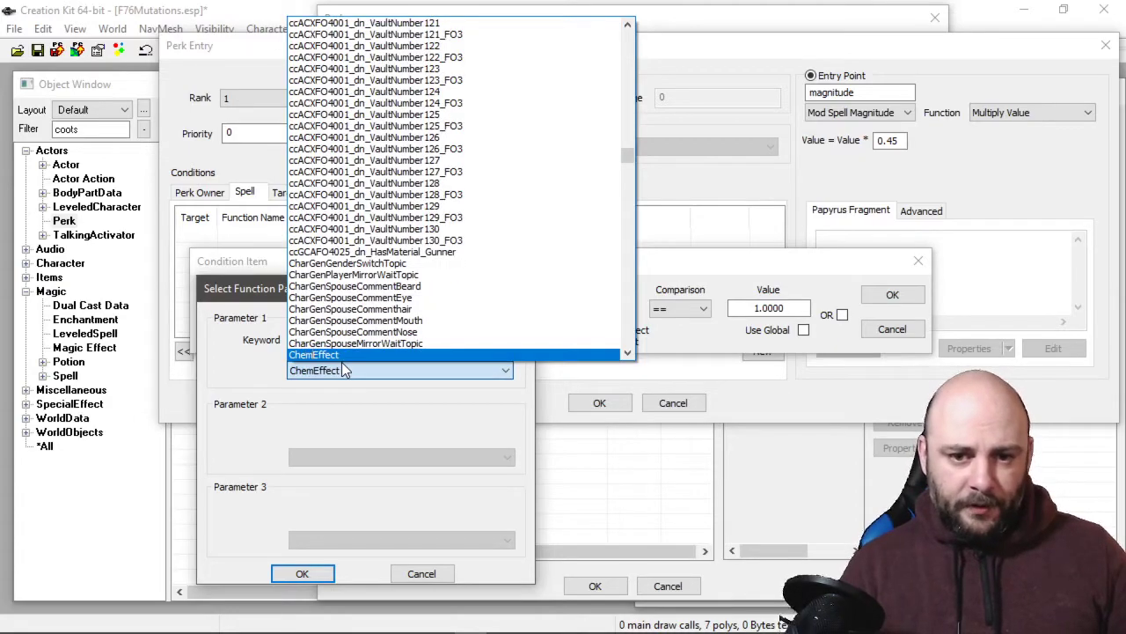
left_click(343, 365)
scroll(342, 366, "up", 1)
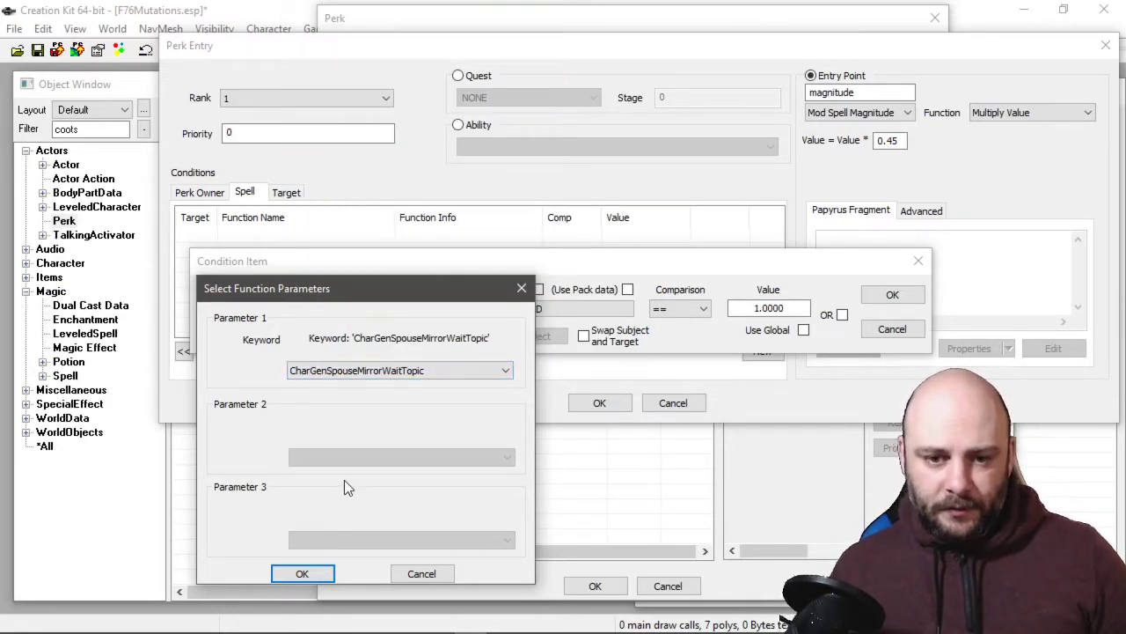
key("Up")
key("Up")
key("Down")
key("Down")
key("Down")
key("Down")
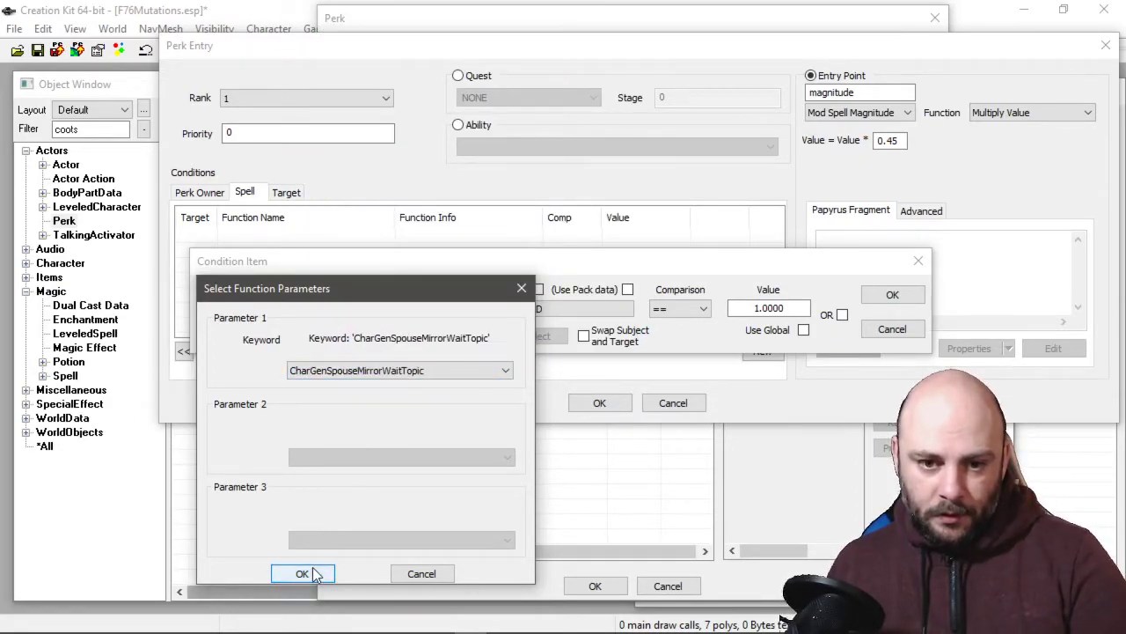
key("Up")
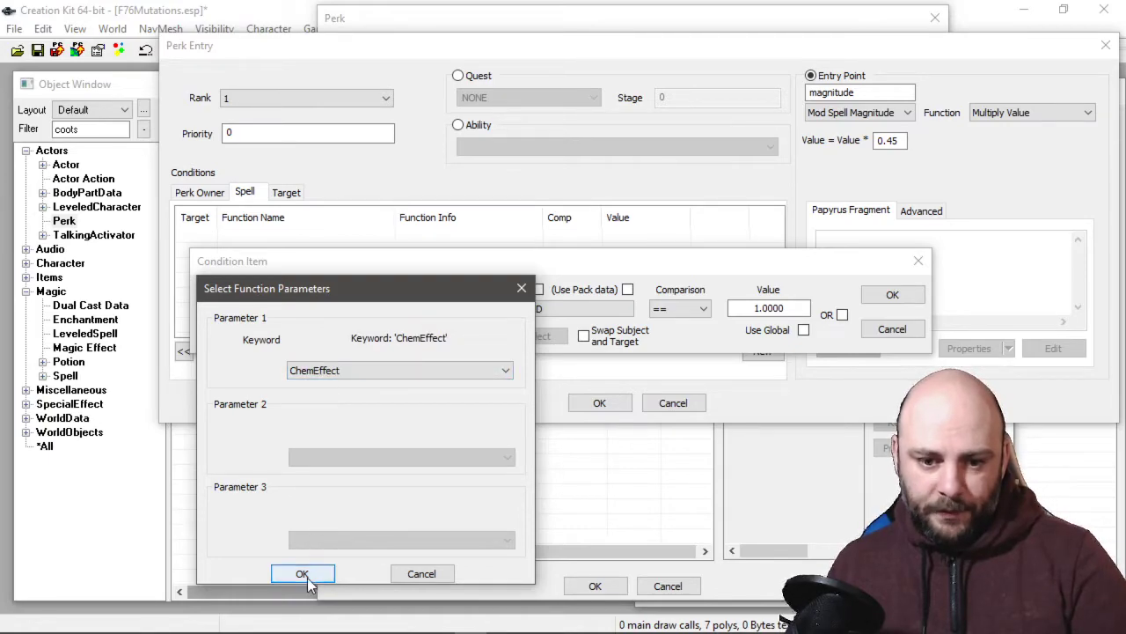
left_click(301, 573)
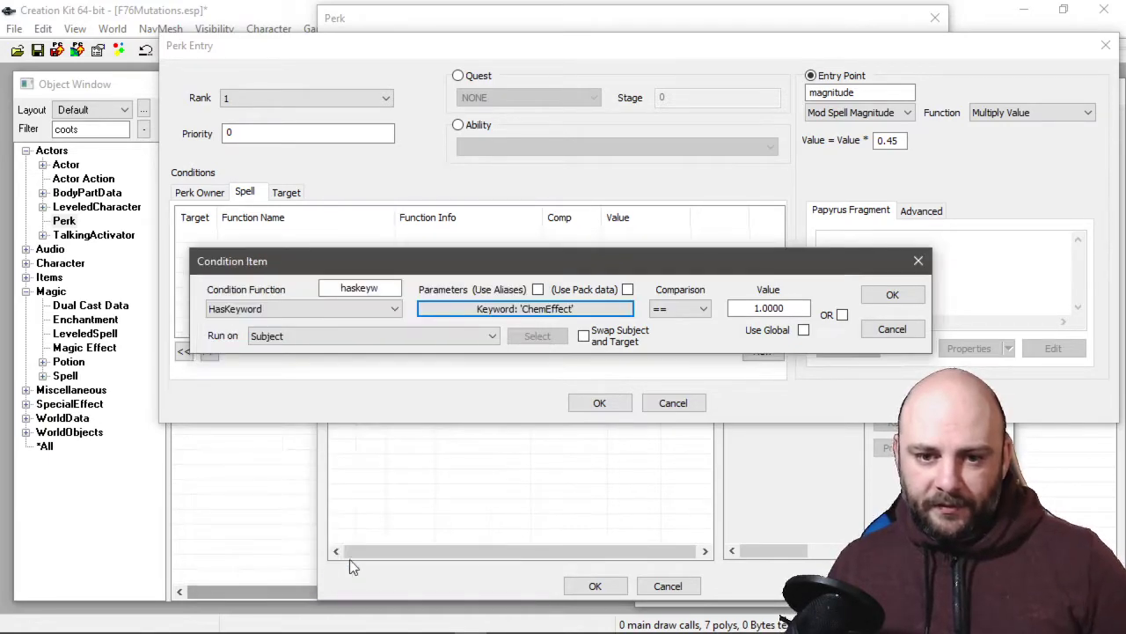
Accept the ChemEffect condition with its magnitude entry and save the COOTS_HealingFactor perk
left_click(892, 295)
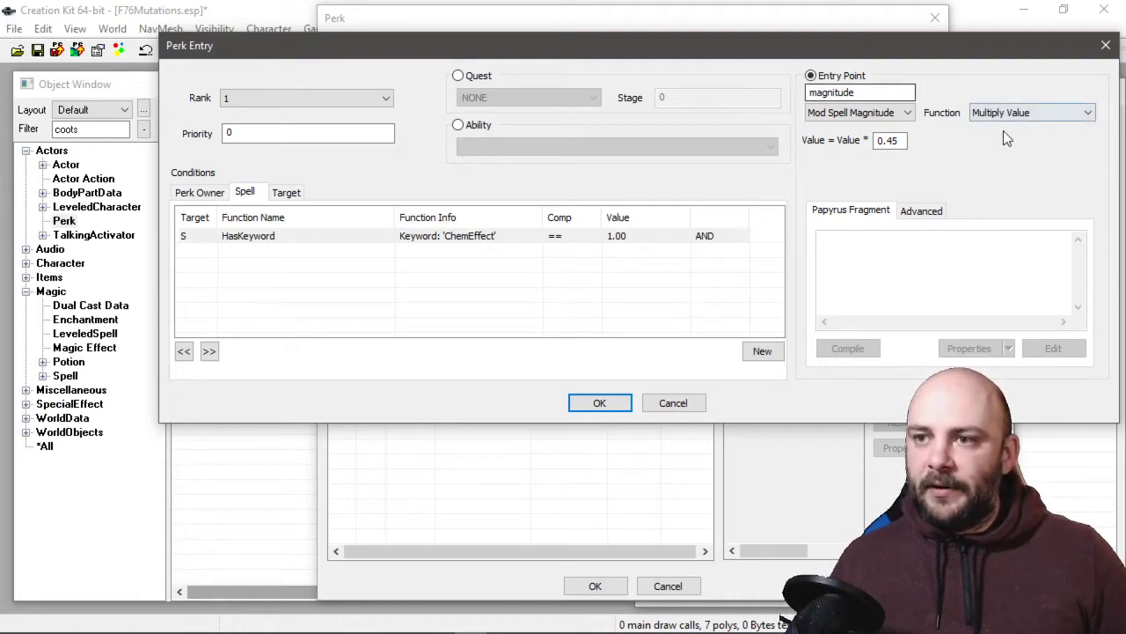
left_click(599, 407)
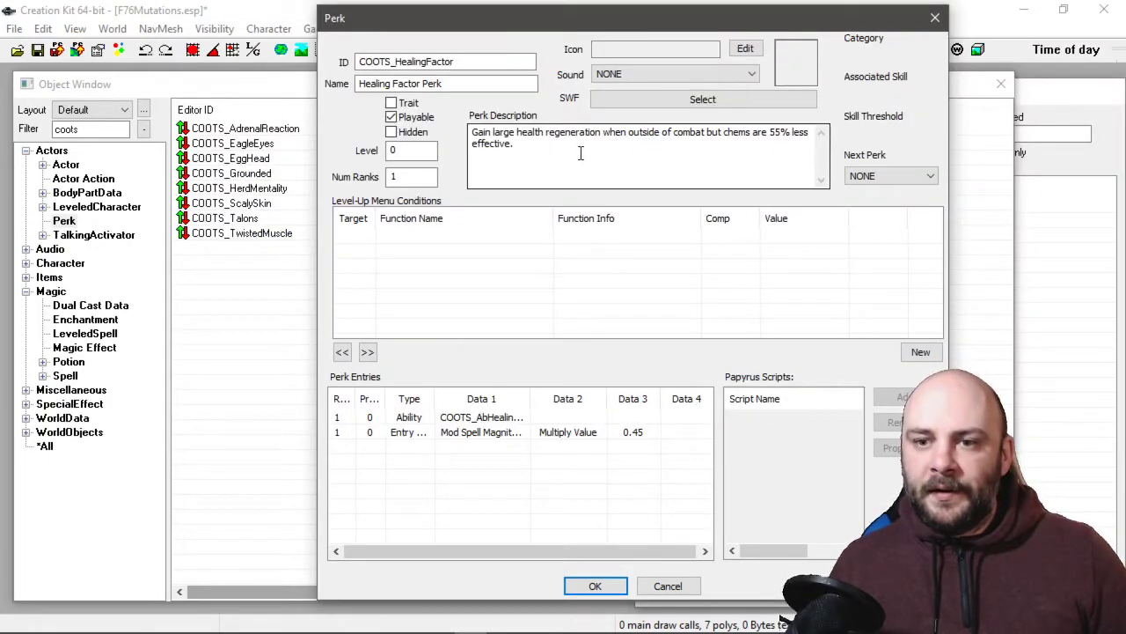
left_click(586, 587)
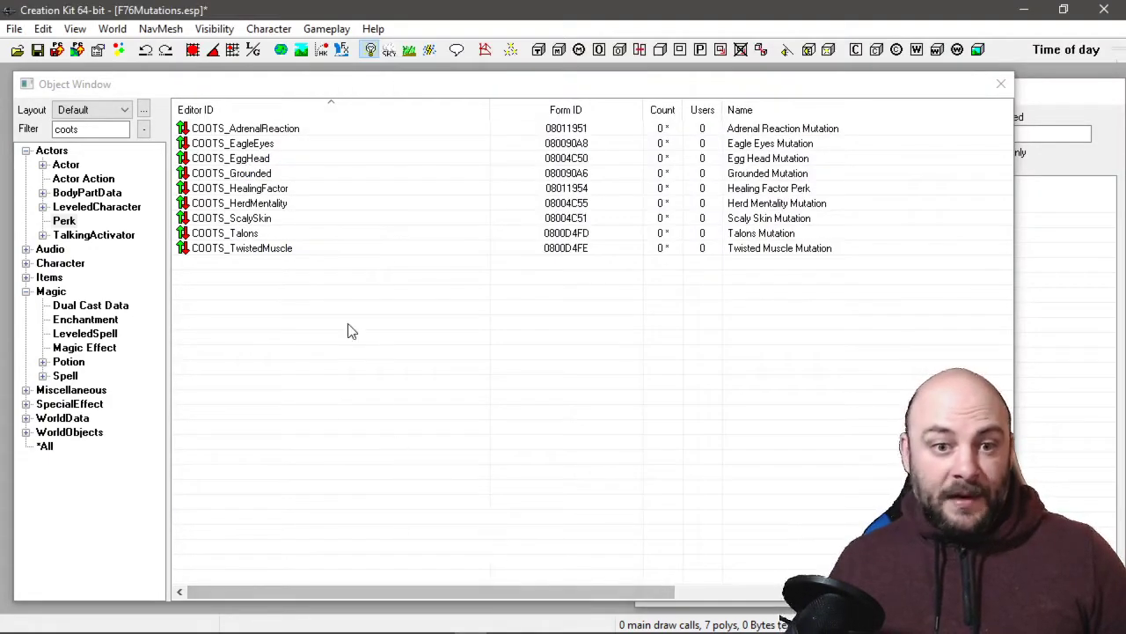